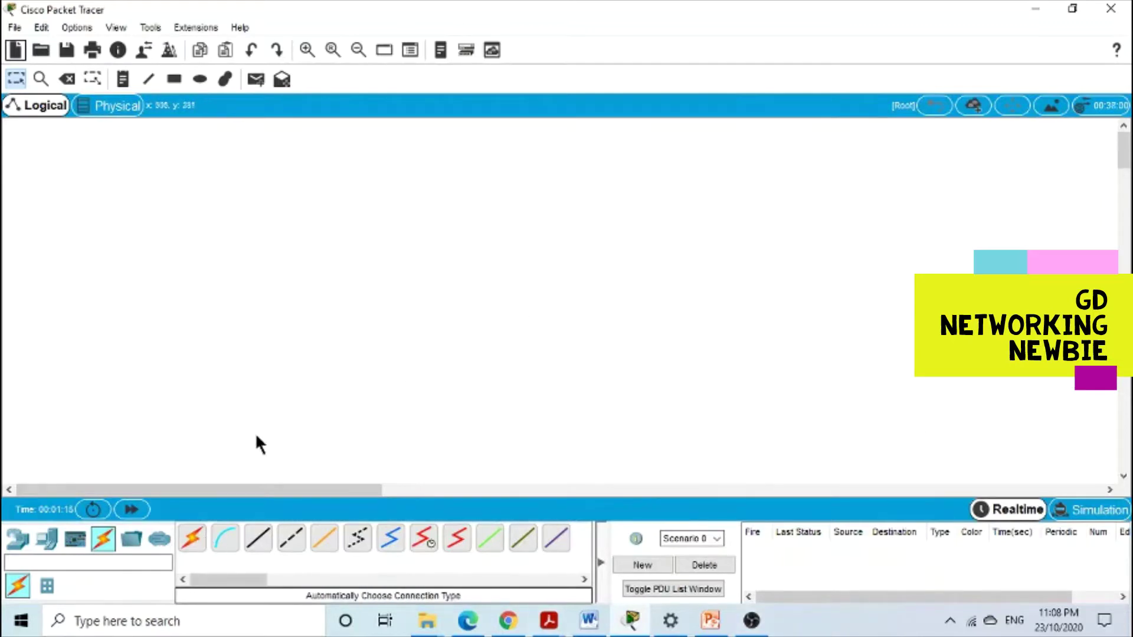
# Place a 1941 router and a PC on the canvas
pyautogui.click(21, 541)
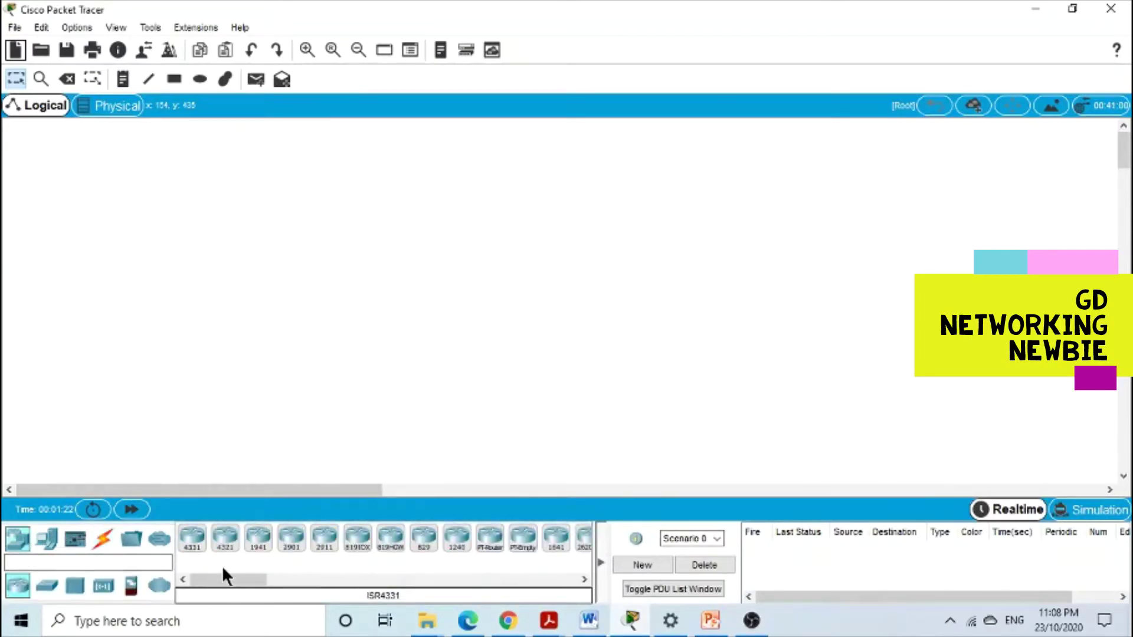
pyautogui.moveTo(251, 555); pyautogui.dragTo(482, 248)
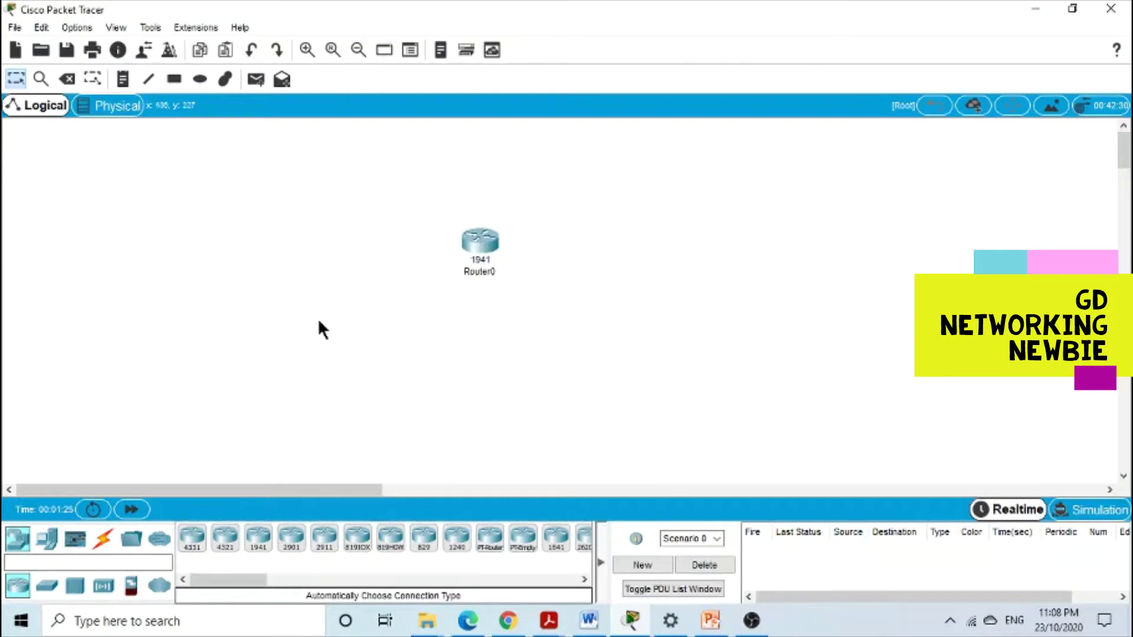
pyautogui.click(46, 538)
pyautogui.moveTo(192, 538); pyautogui.dragTo(260, 353)
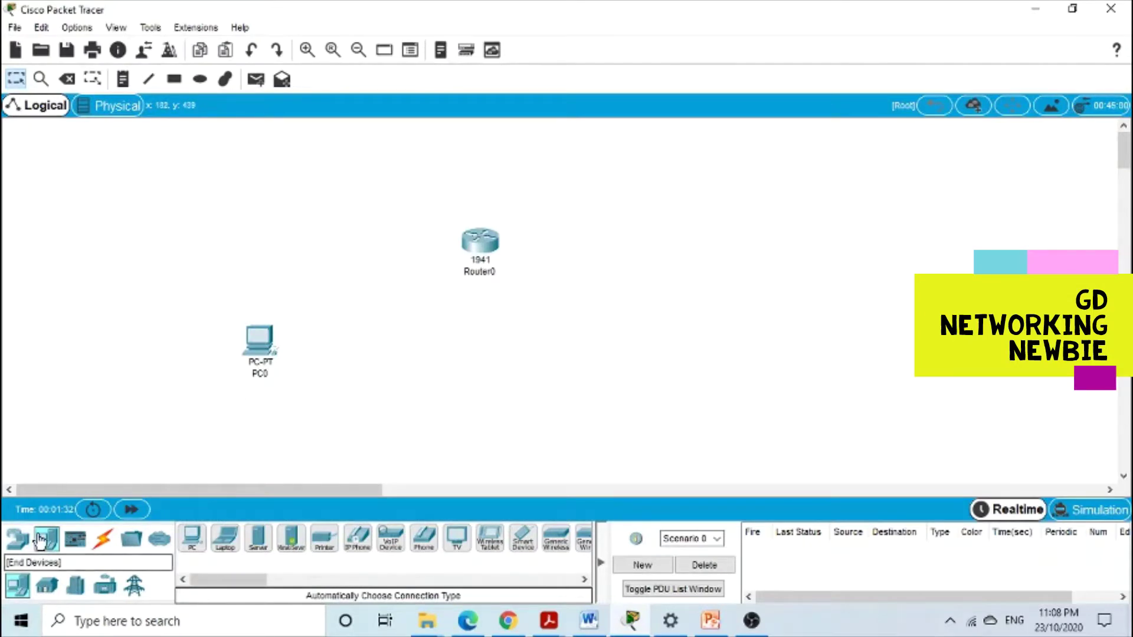
# Add a 2960 switch and a server, then nudge Server0 slightly lower
pyautogui.click(18, 538)
pyautogui.moveTo(46, 585); pyautogui.dragTo(350, 315)
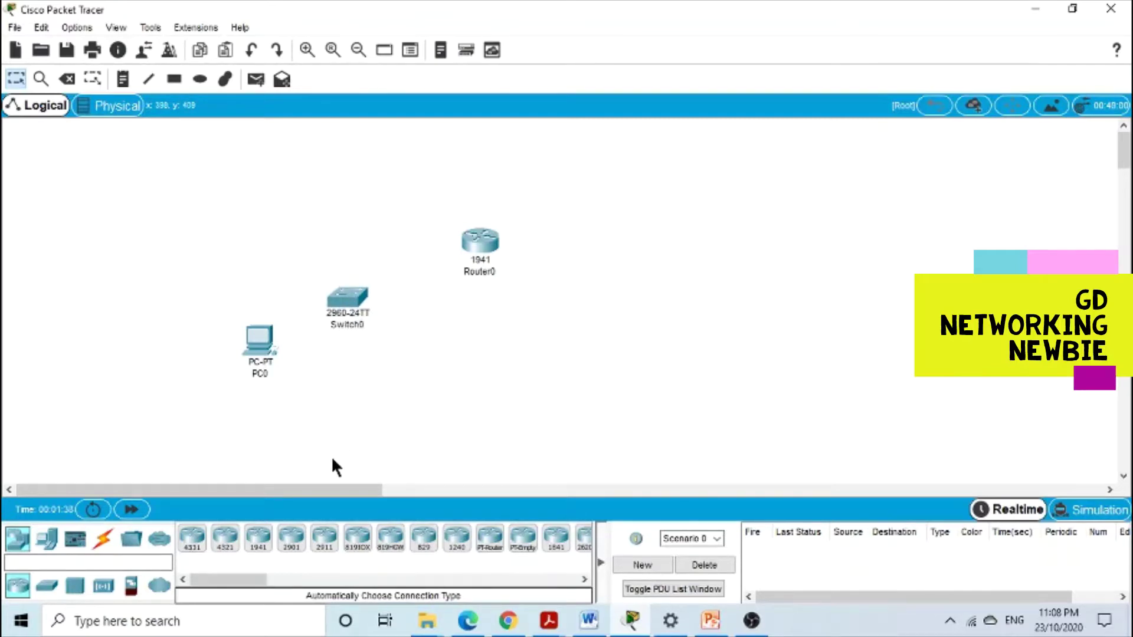
pyautogui.click(58, 551)
pyautogui.moveTo(258, 538); pyautogui.dragTo(623, 193)
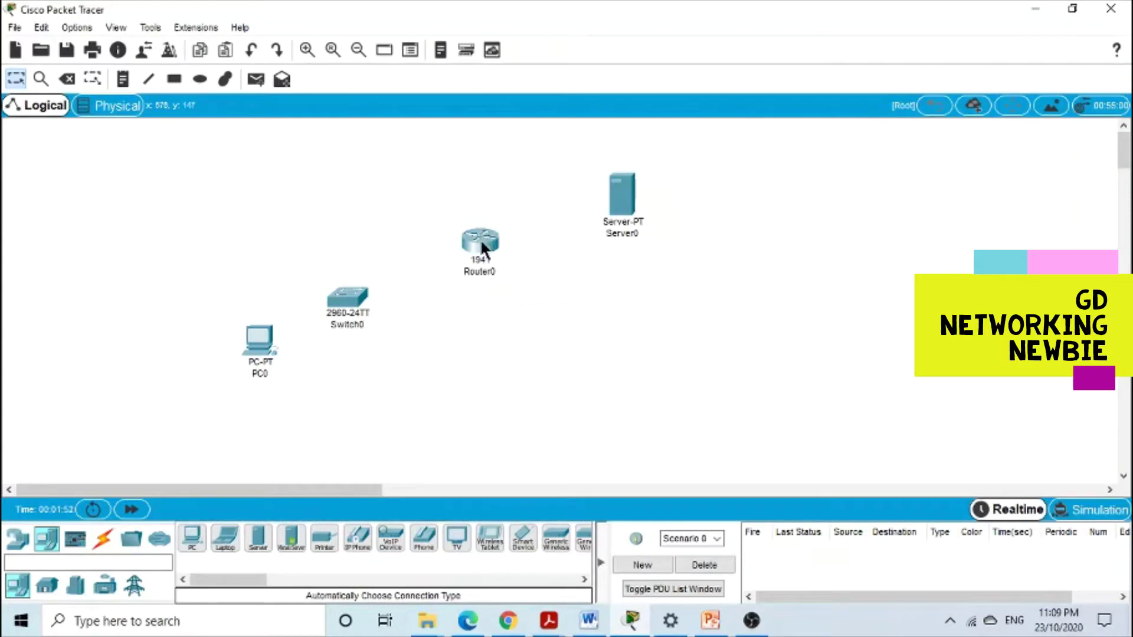
pyautogui.moveTo(620, 192); pyautogui.dragTo(624, 225)
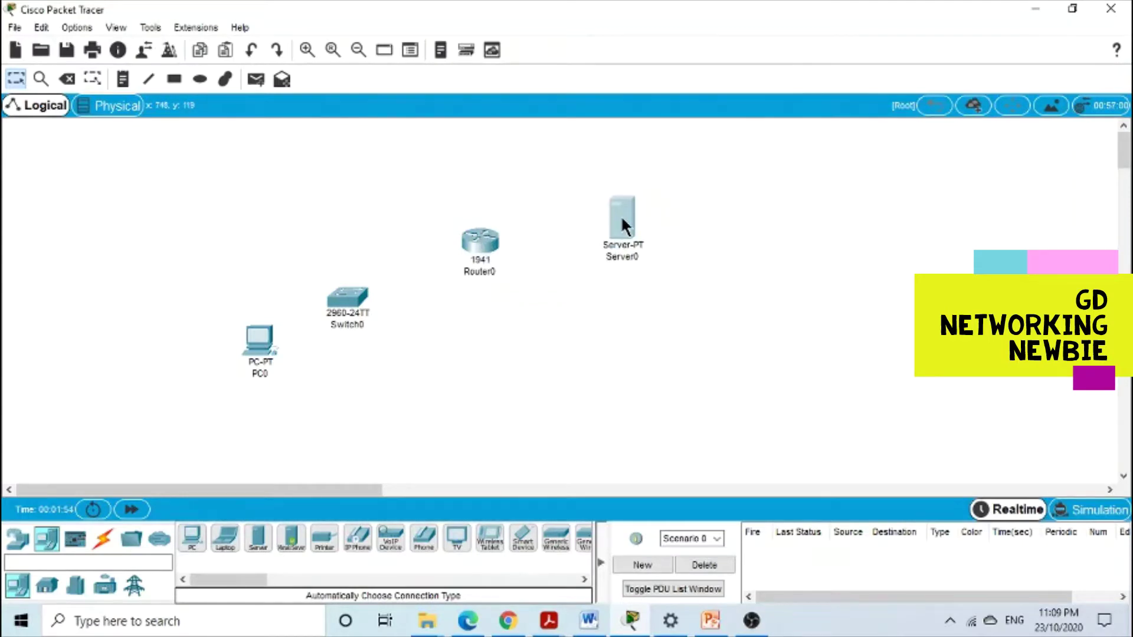
# Cable PC0 to Switch0 using the automatic connection type
pyautogui.click(105, 539)
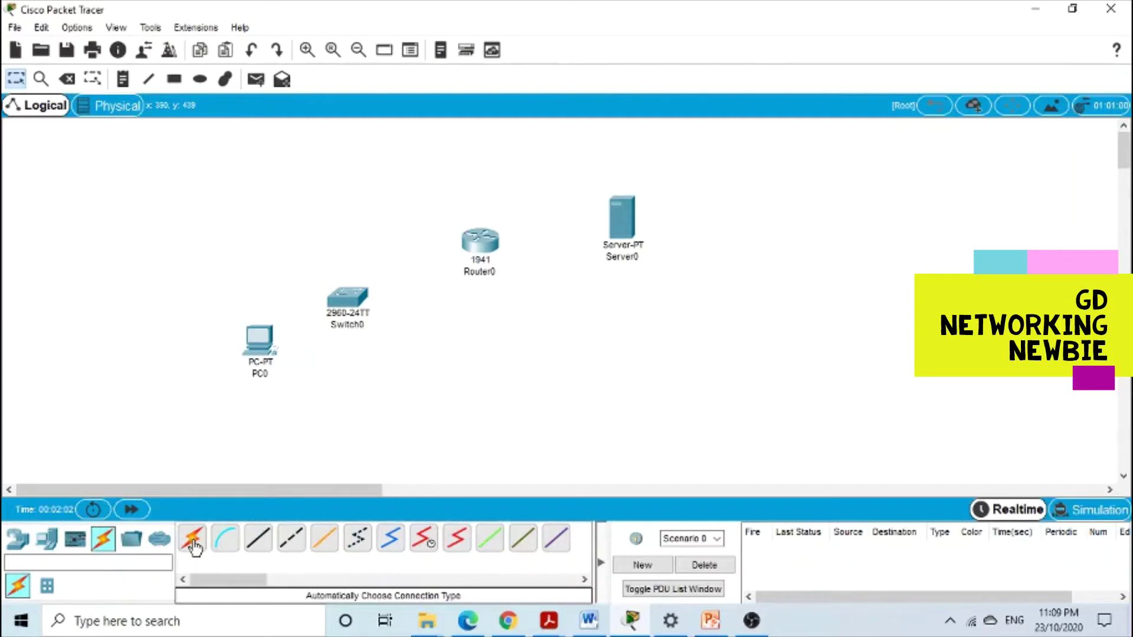
pyautogui.click(193, 543)
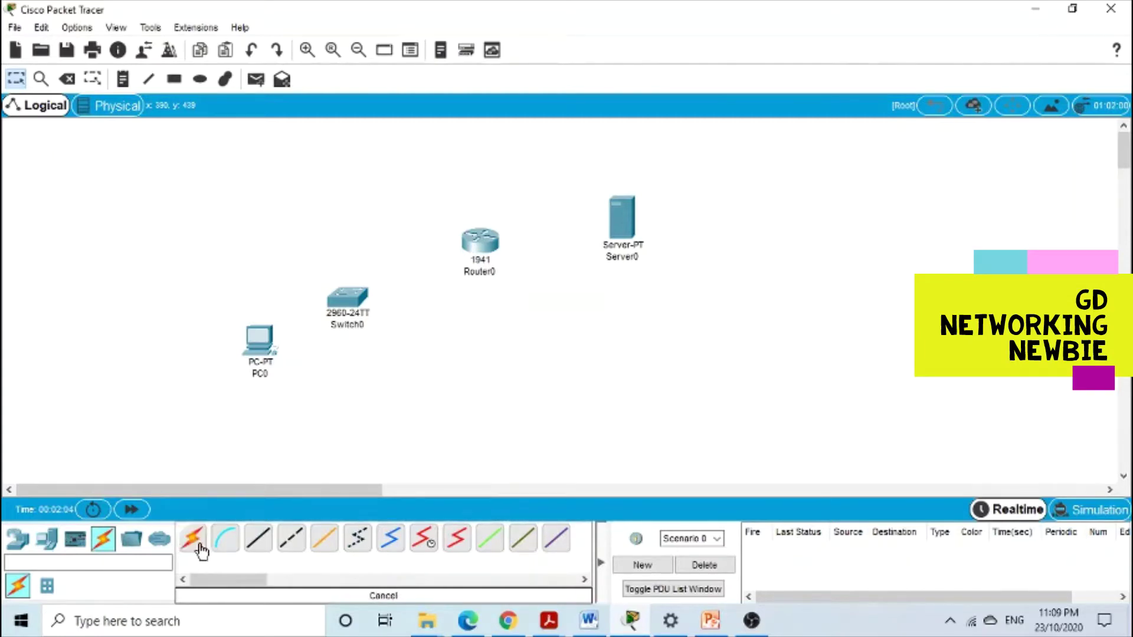
pyautogui.click(200, 545)
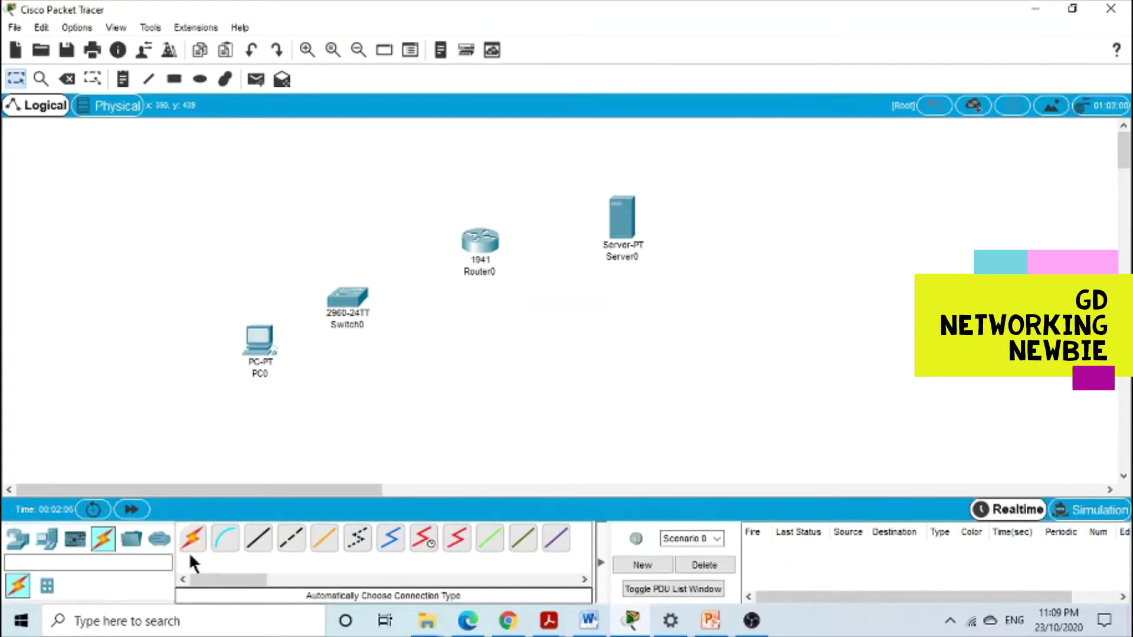
pyautogui.click(192, 540)
pyautogui.click(255, 345)
pyautogui.click(340, 301)
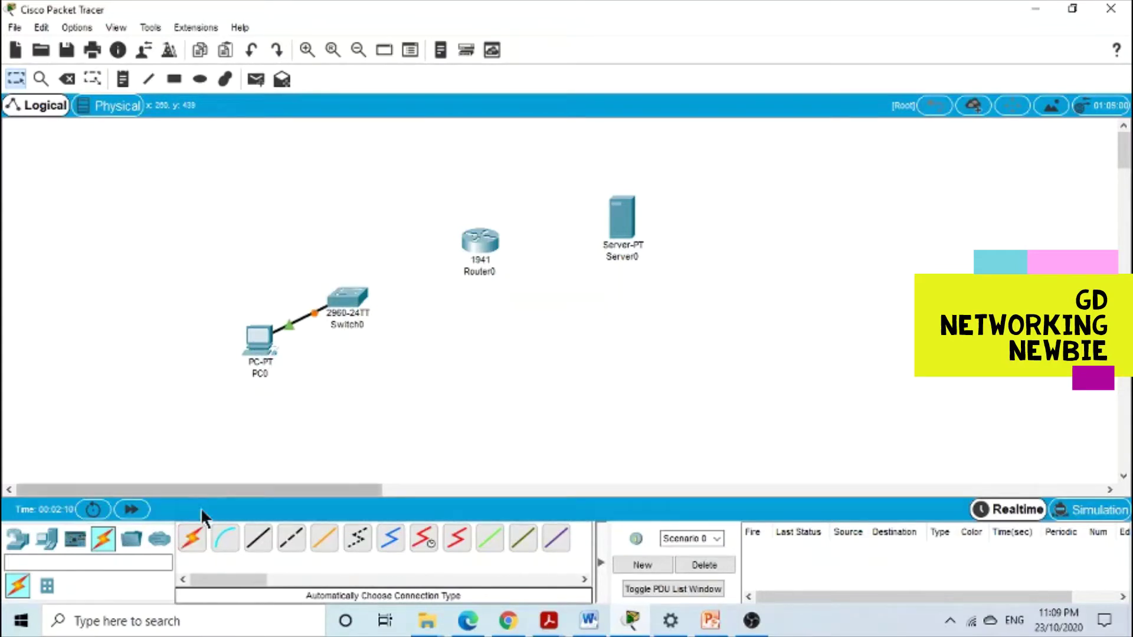
# Cable Switch0 to Router0, then move Switch0 up toward the router
pyautogui.click(193, 538)
pyautogui.click(350, 297)
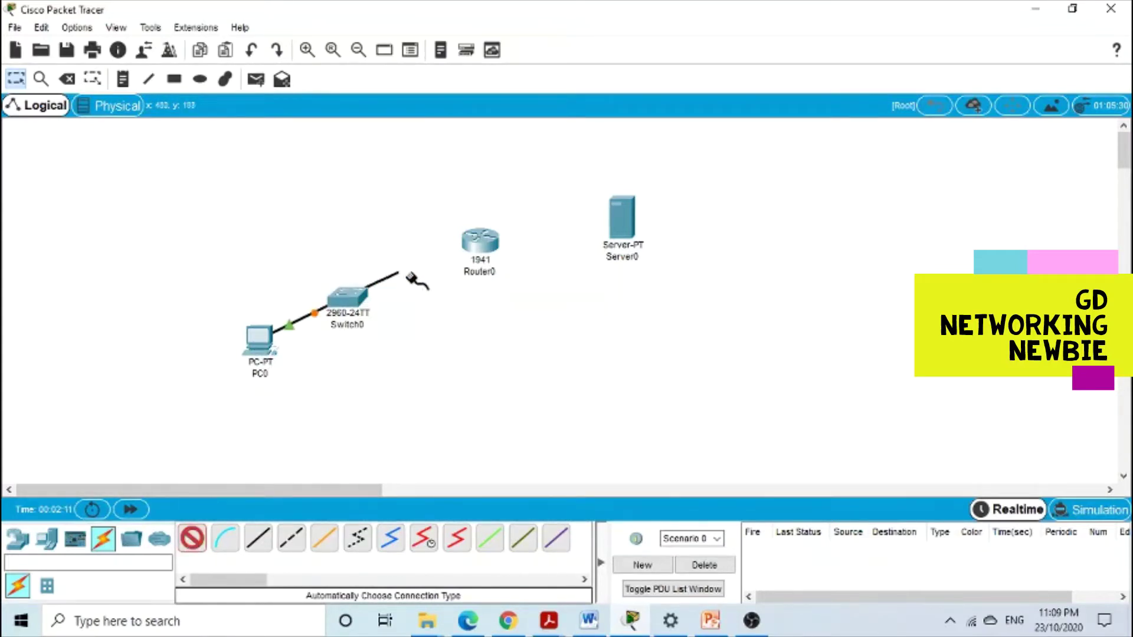
pyautogui.click(479, 240)
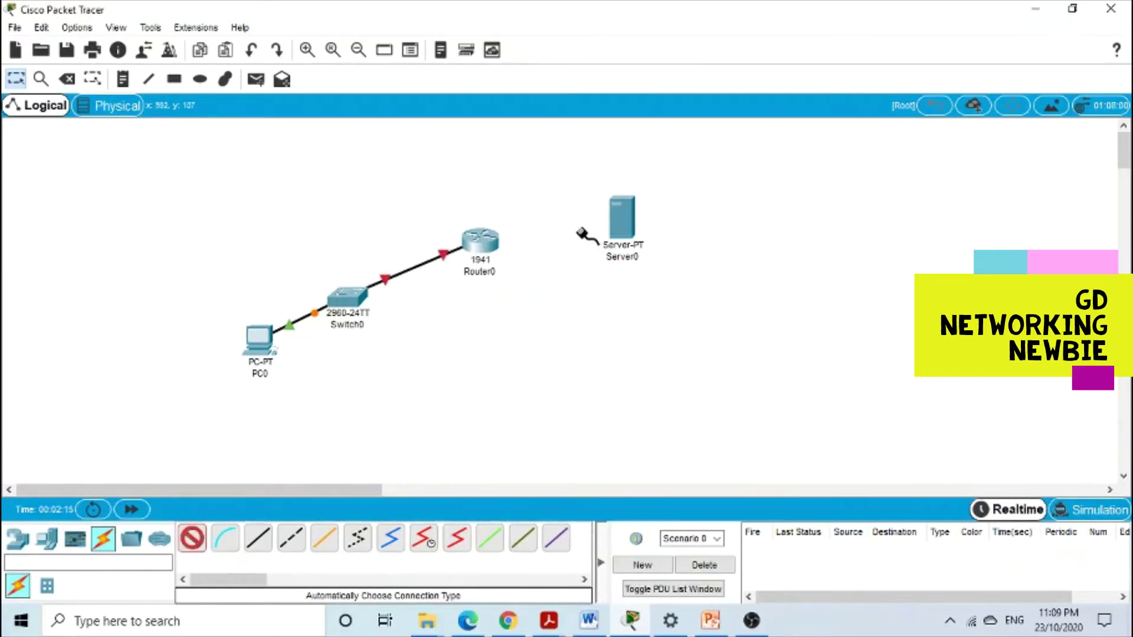
pyautogui.press('Escape')
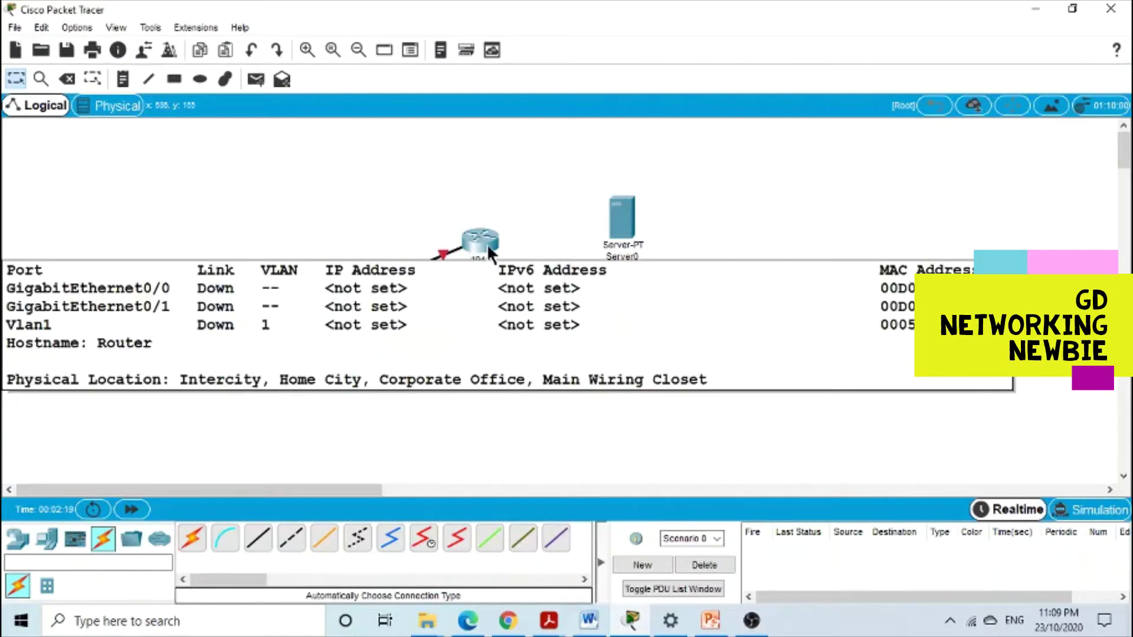
pyautogui.moveTo(351, 295); pyautogui.dragTo(341, 255)
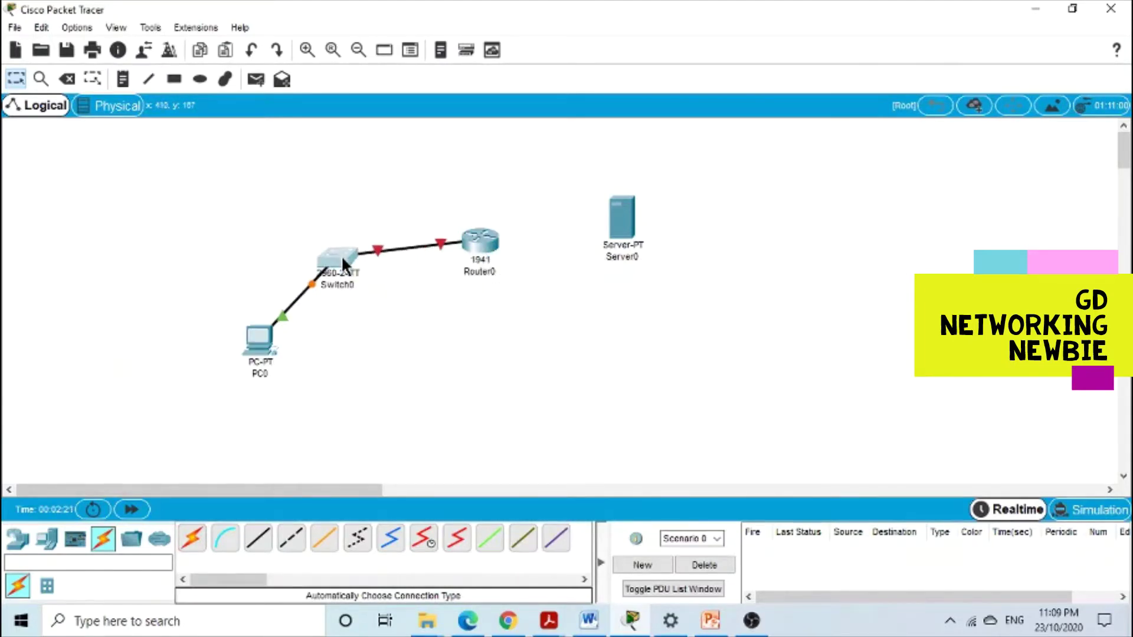
# Open Router0's CLI and decline the initial configuration dialog with 'n'
pyautogui.click(493, 250)
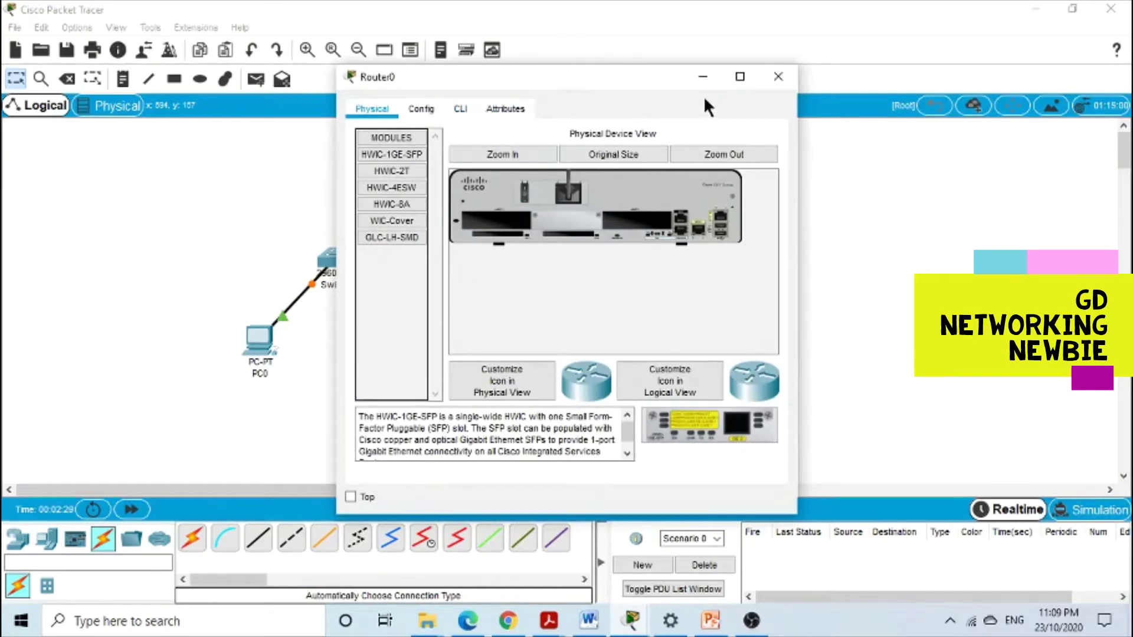
pyautogui.click(778, 76)
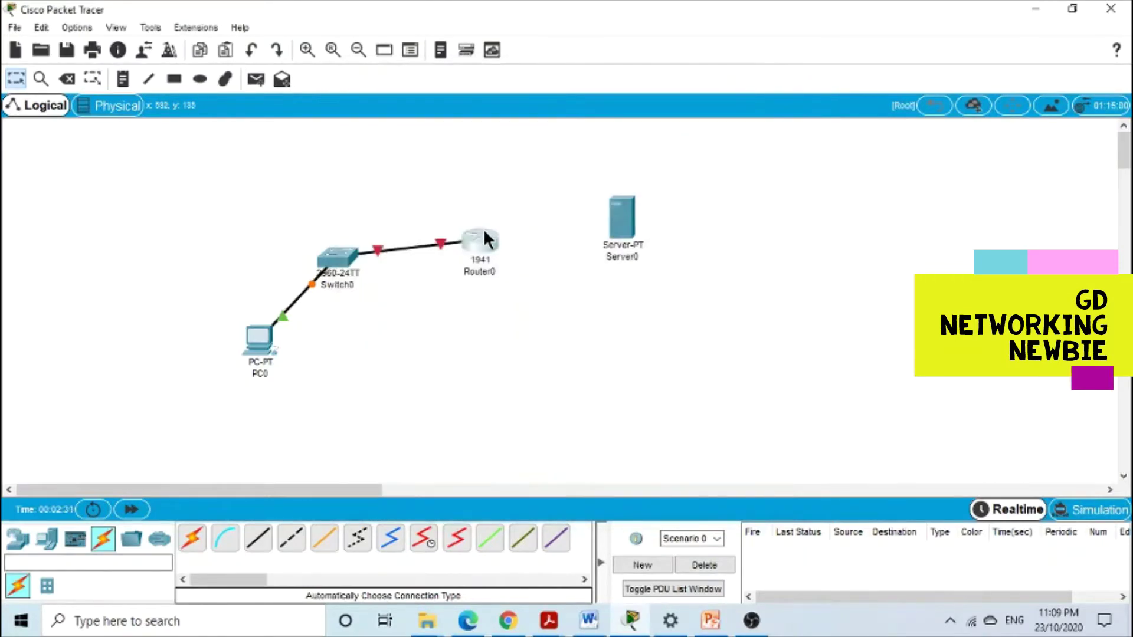
pyautogui.click(484, 233)
pyautogui.click(462, 110)
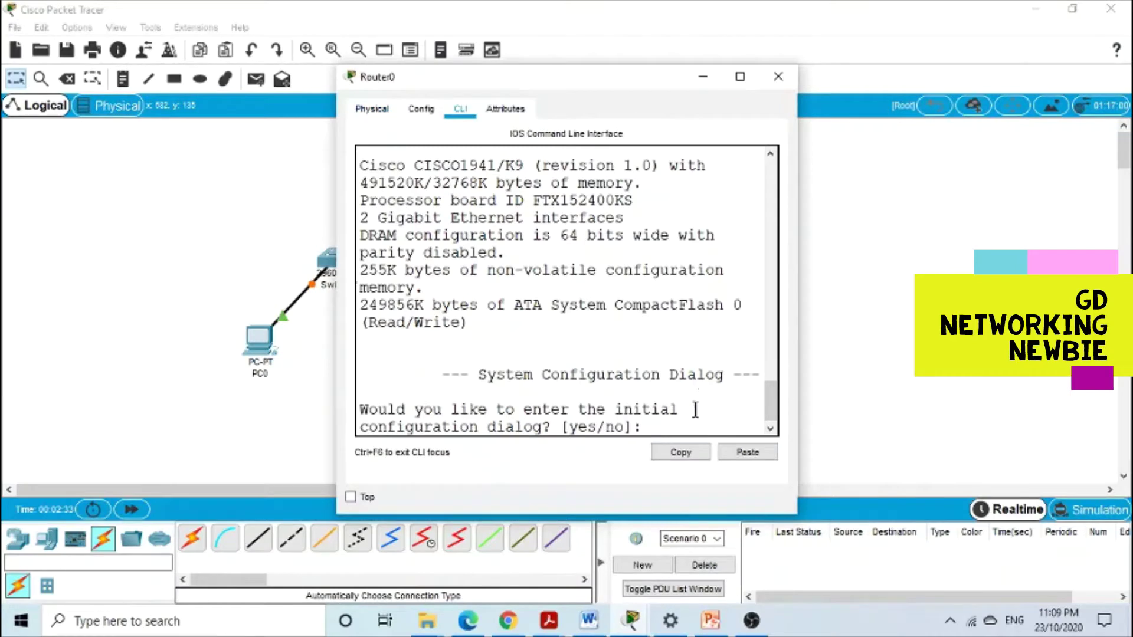
pyautogui.write('n')
pyautogui.press('Return')
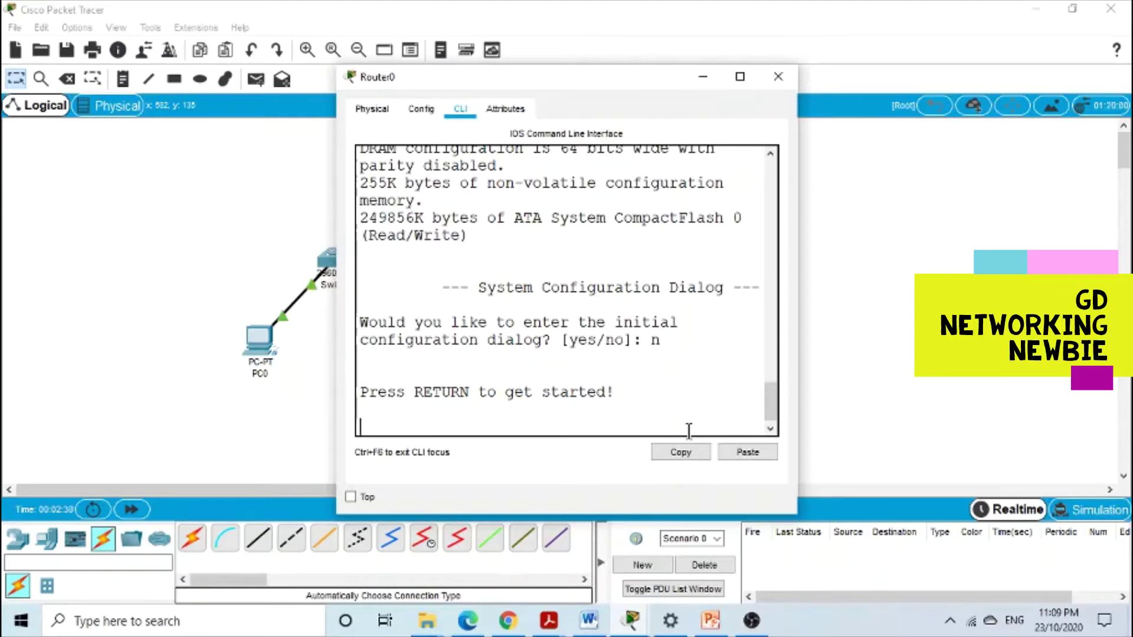
pyautogui.press('Return')
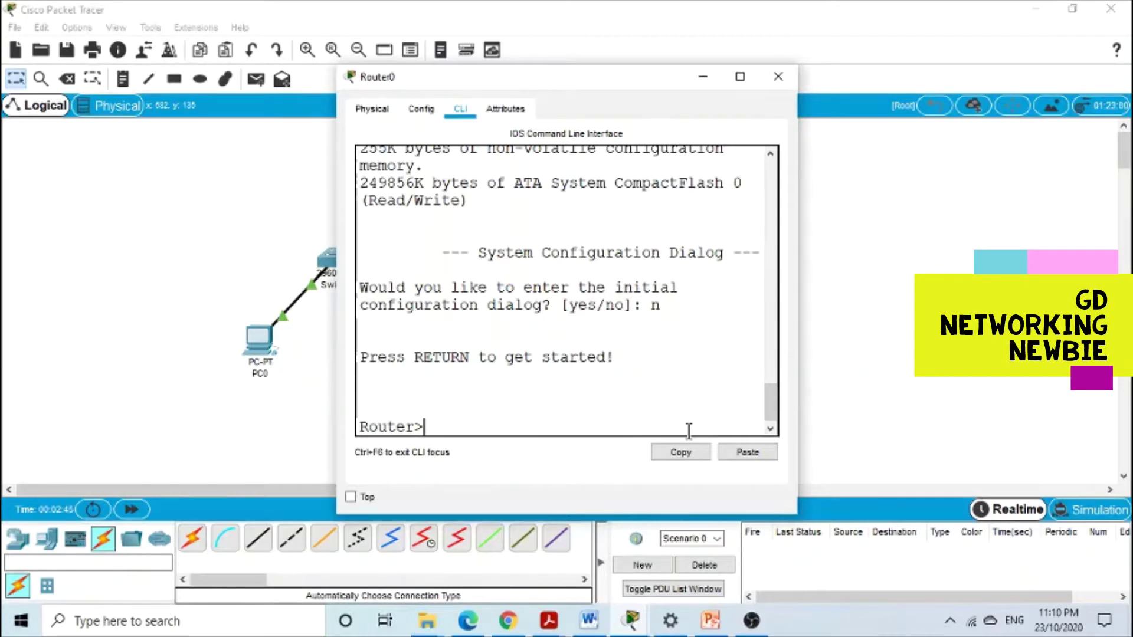
# Enter privileged mode with 'en', run 'config t', and begin typing 'interface'
pyautogui.write('en')
pyautogui.press('Return')
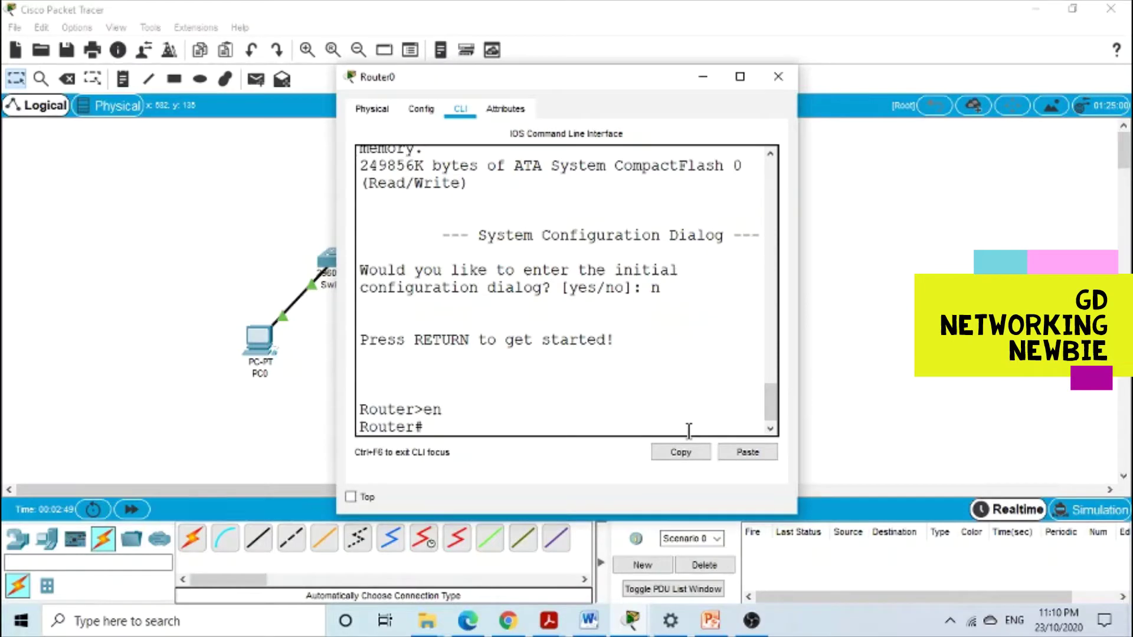
pyautogui.write('config')
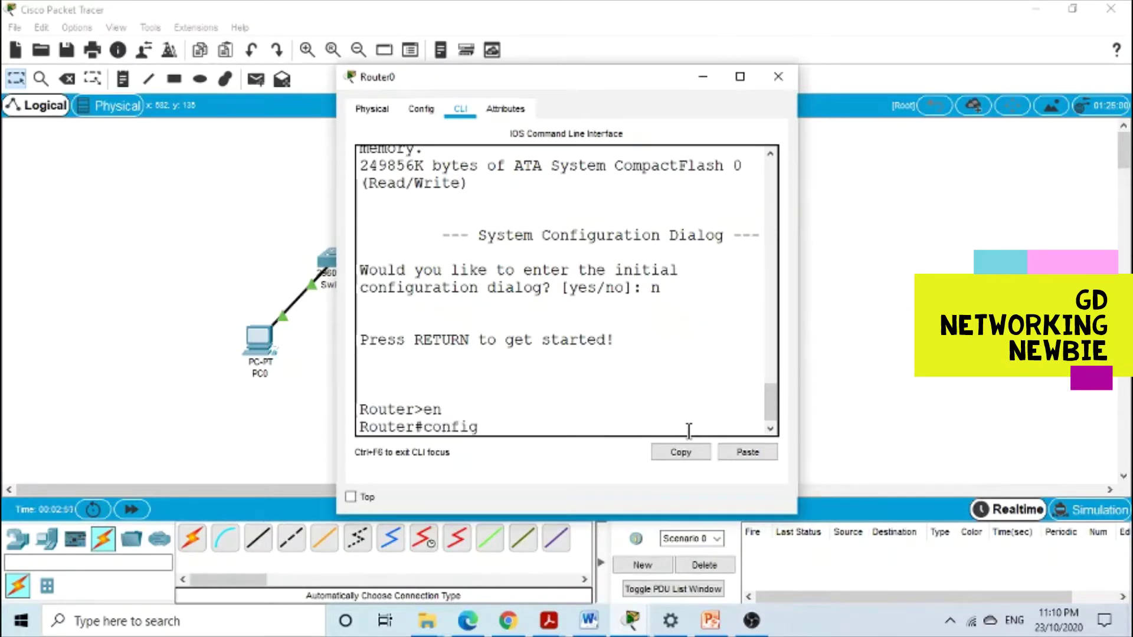
pyautogui.write(' t')
pyautogui.press('Return')
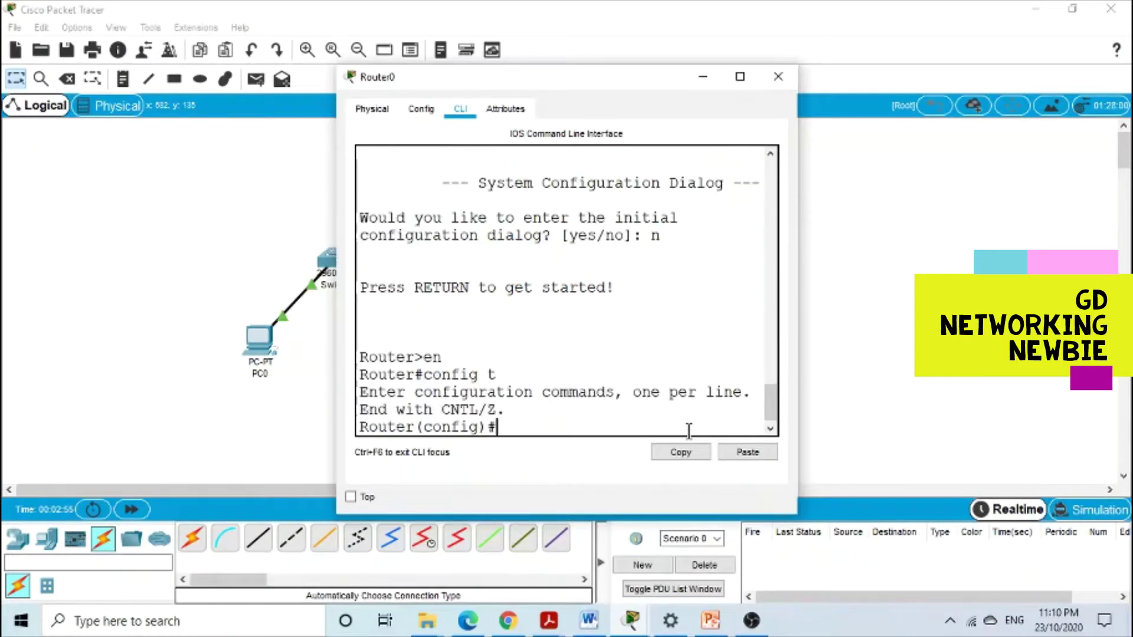
pyautogui.write('interface')
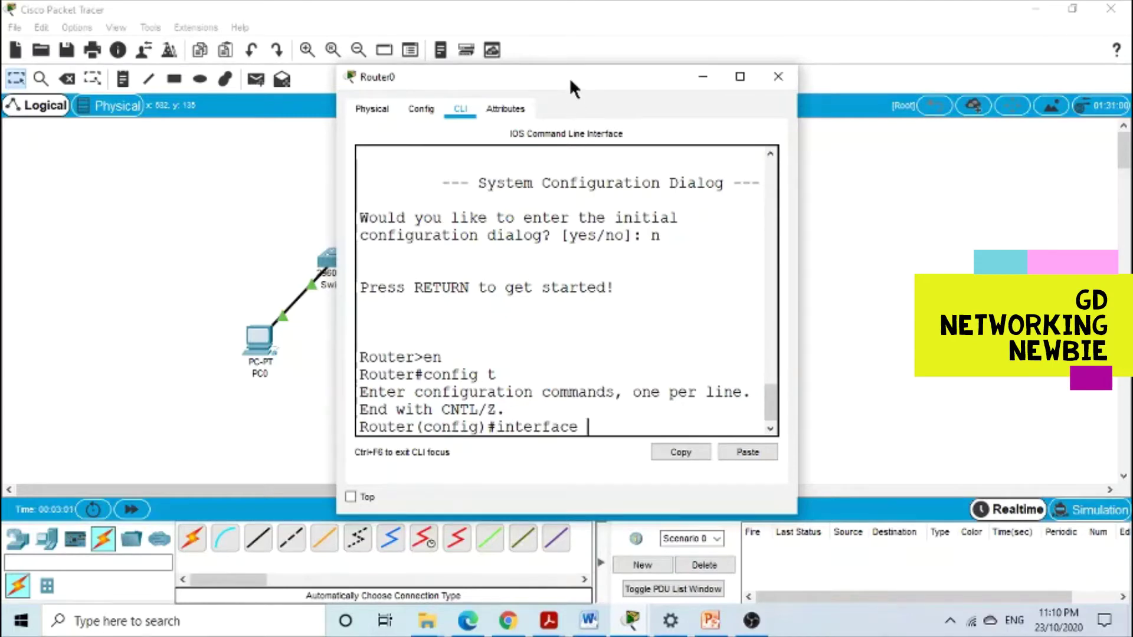
# Enter interface configuration for GigabitEthernet0/0 on Router0
pyautogui.moveTo(569, 76); pyautogui.dragTo(387, 311)
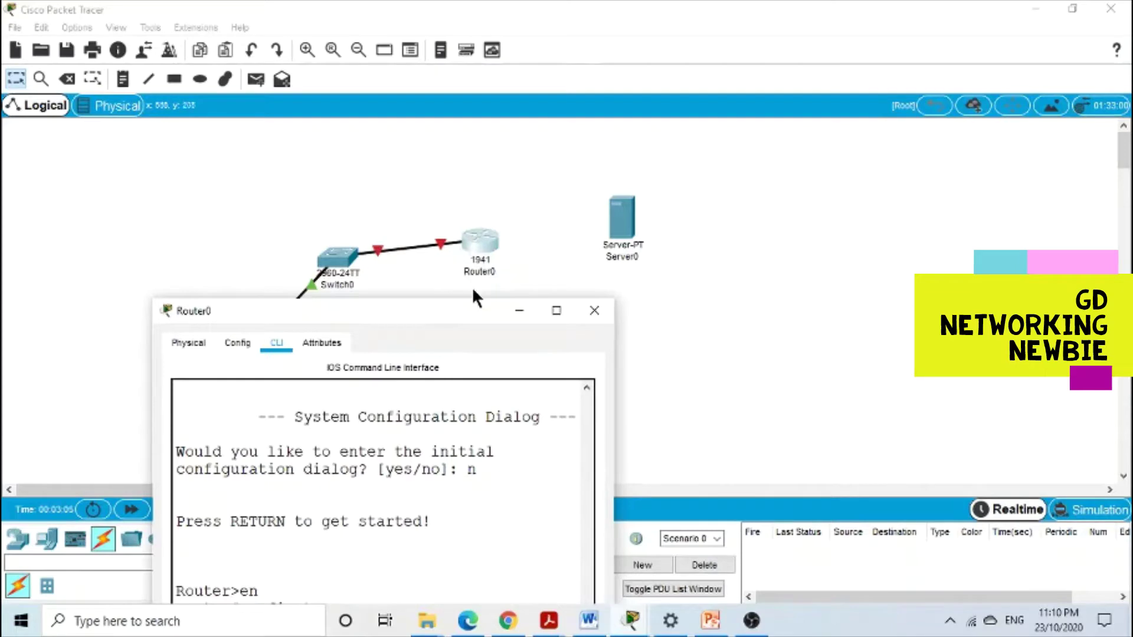
pyautogui.click(519, 311)
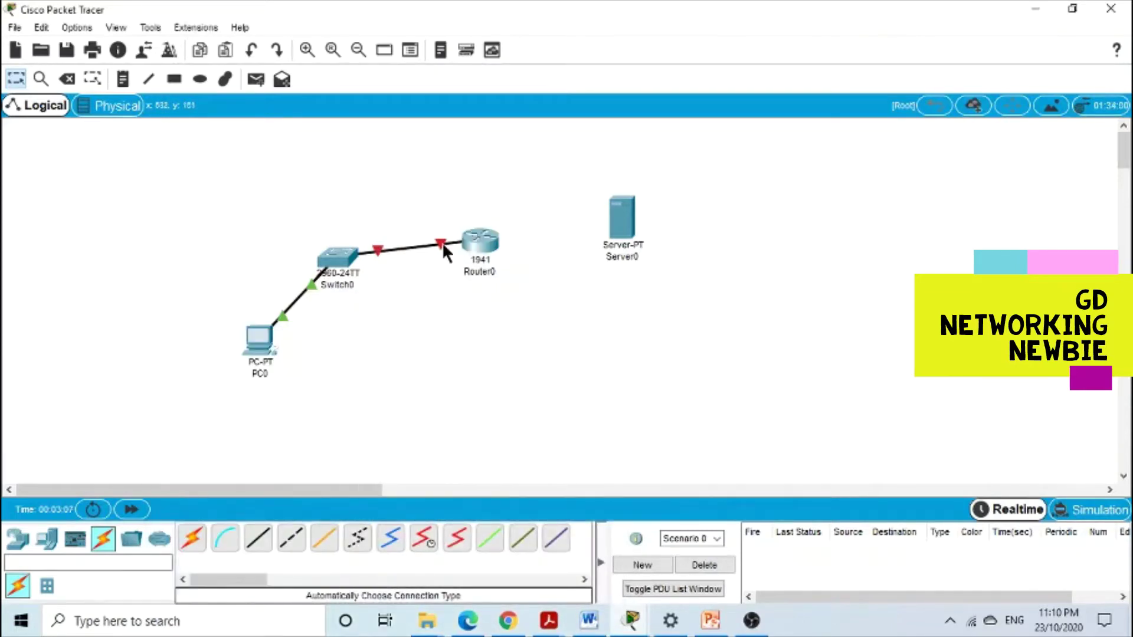
pyautogui.moveTo(442, 244)
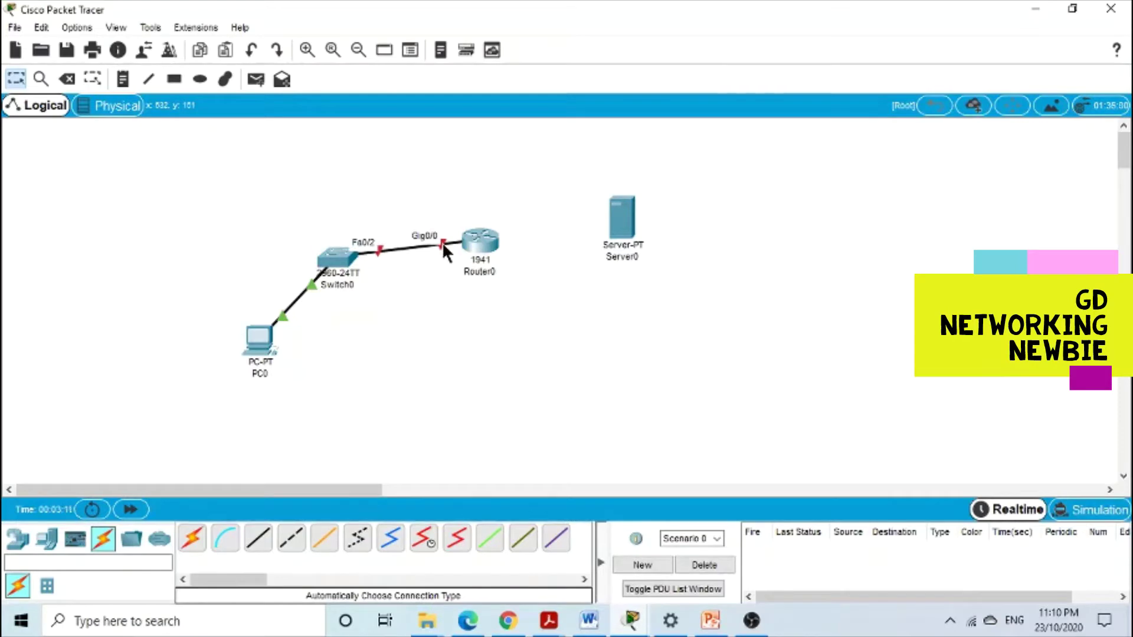
pyautogui.click(486, 242)
pyautogui.moveTo(450, 313); pyautogui.dragTo(433, 90)
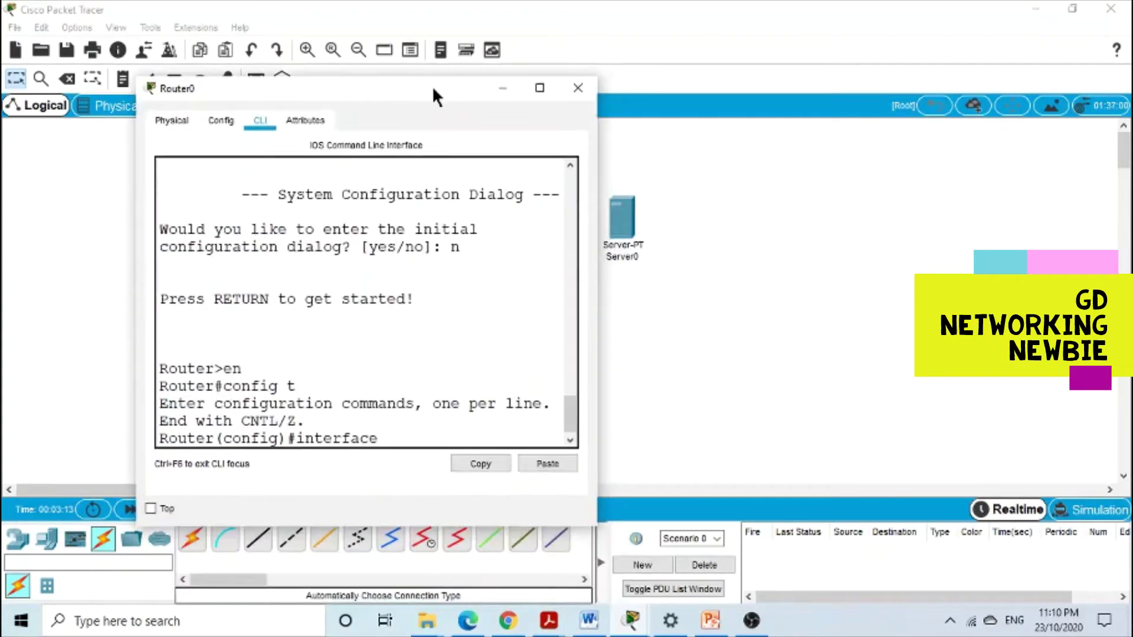
pyautogui.write('gig')
pyautogui.press('Tab')
pyautogui.write('0/0')
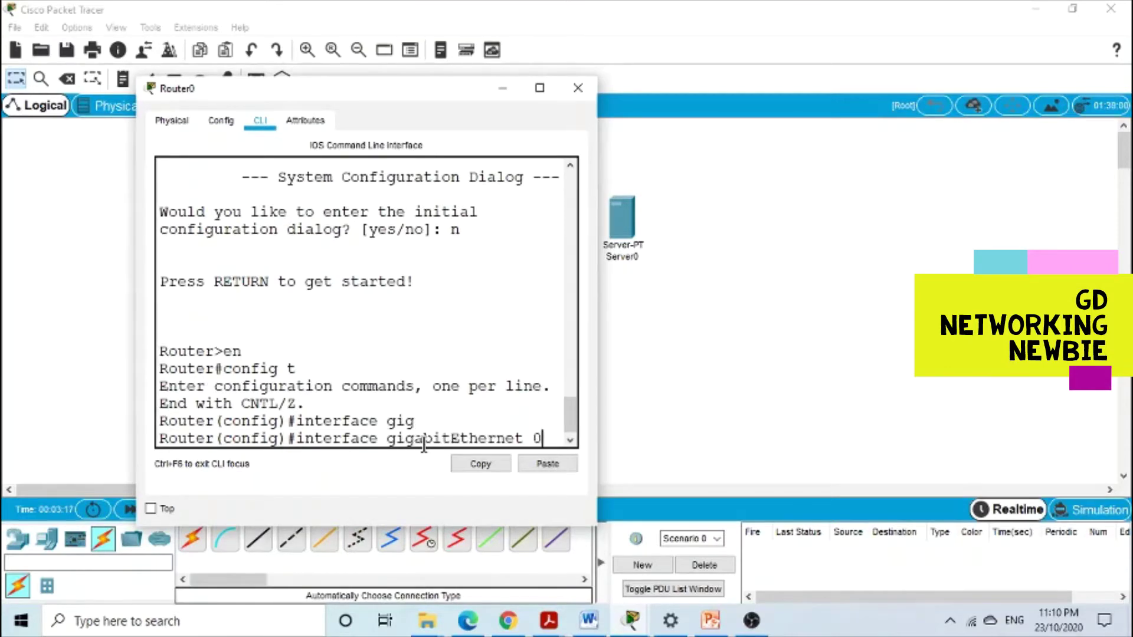
pyautogui.press('Return')
# Assign IP 192.168.10.1 with mask 255.255.255.0 and enable the interface with 'no shut'
pyautogui.write('ip addreww')
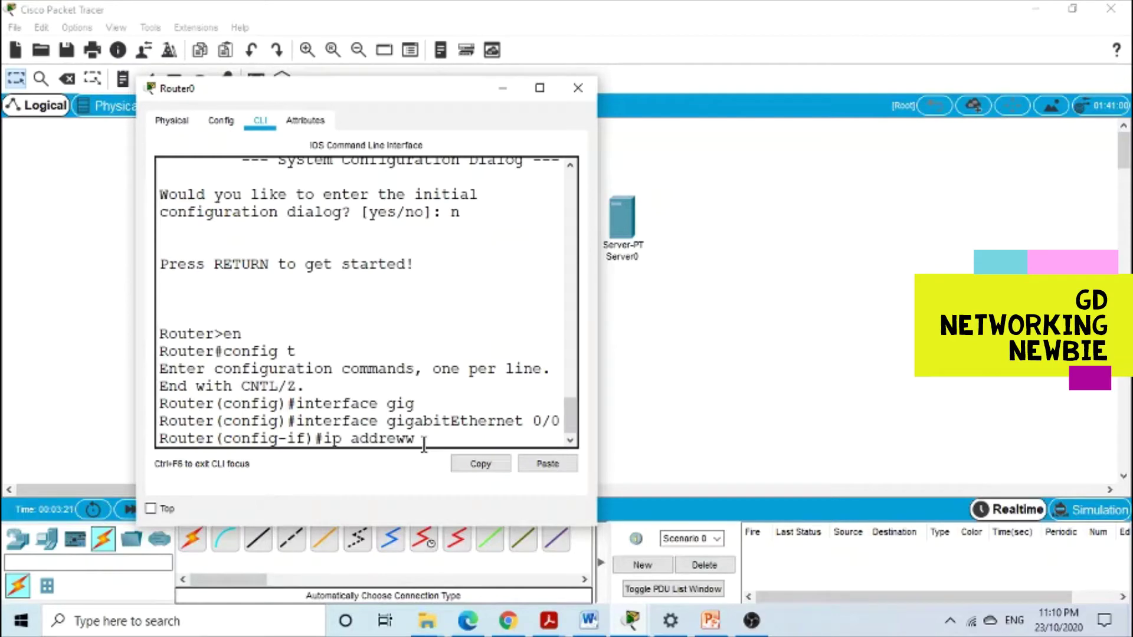
pyautogui.press('BackSpace')
pyautogui.write('ss 192.168.10.1')
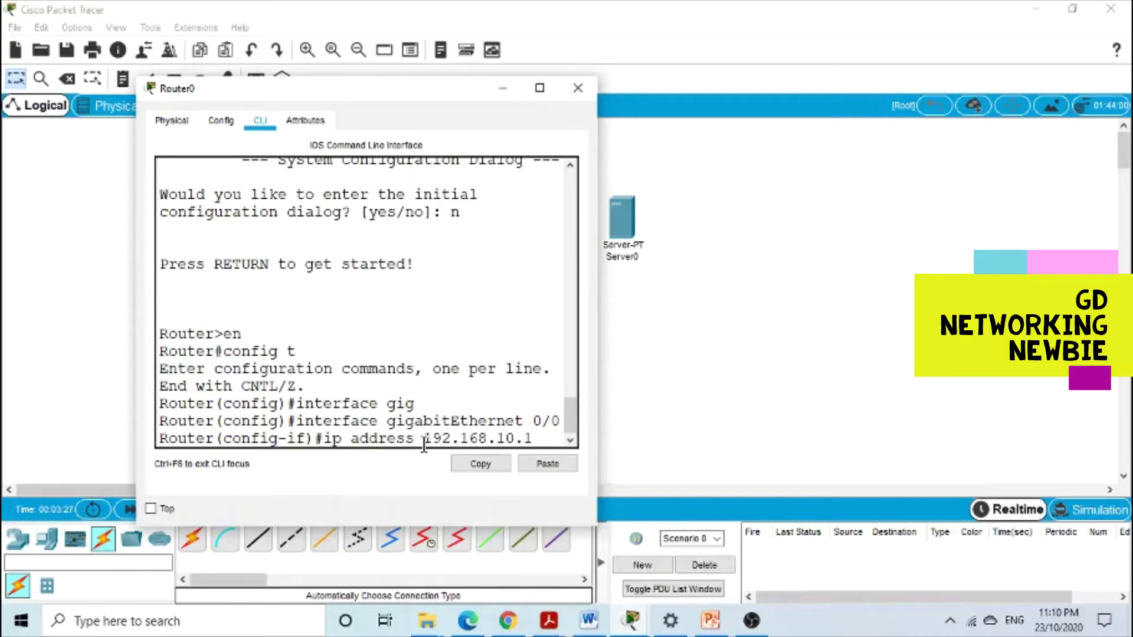
pyautogui.moveTo(437, 94); pyautogui.dragTo(413, 82)
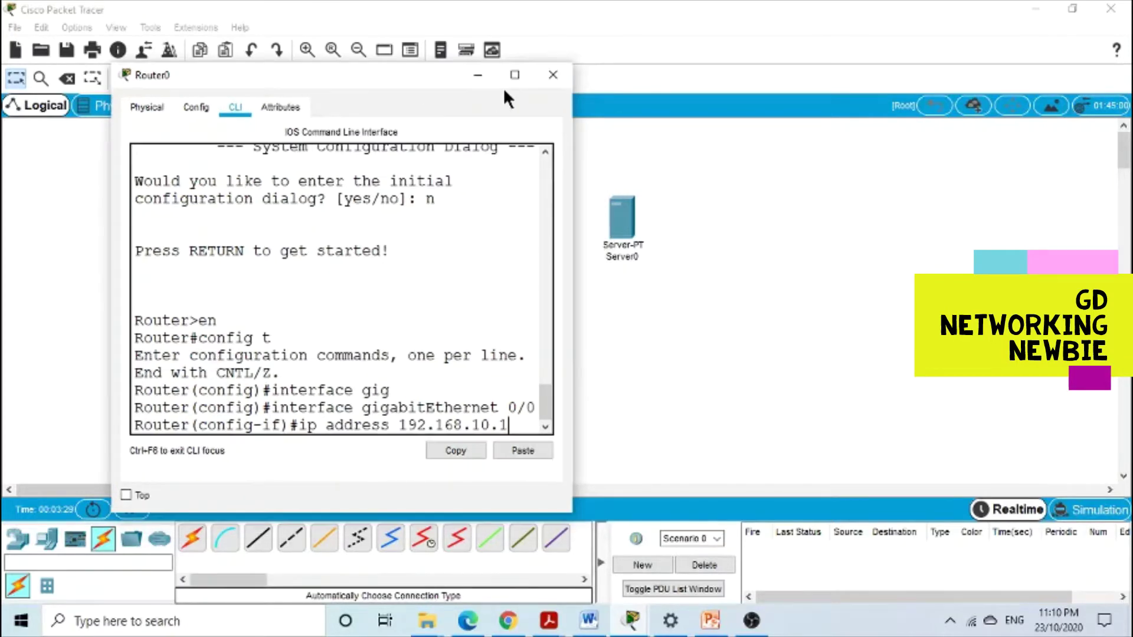
pyautogui.click(513, 75)
pyautogui.write('255.255.255.0')
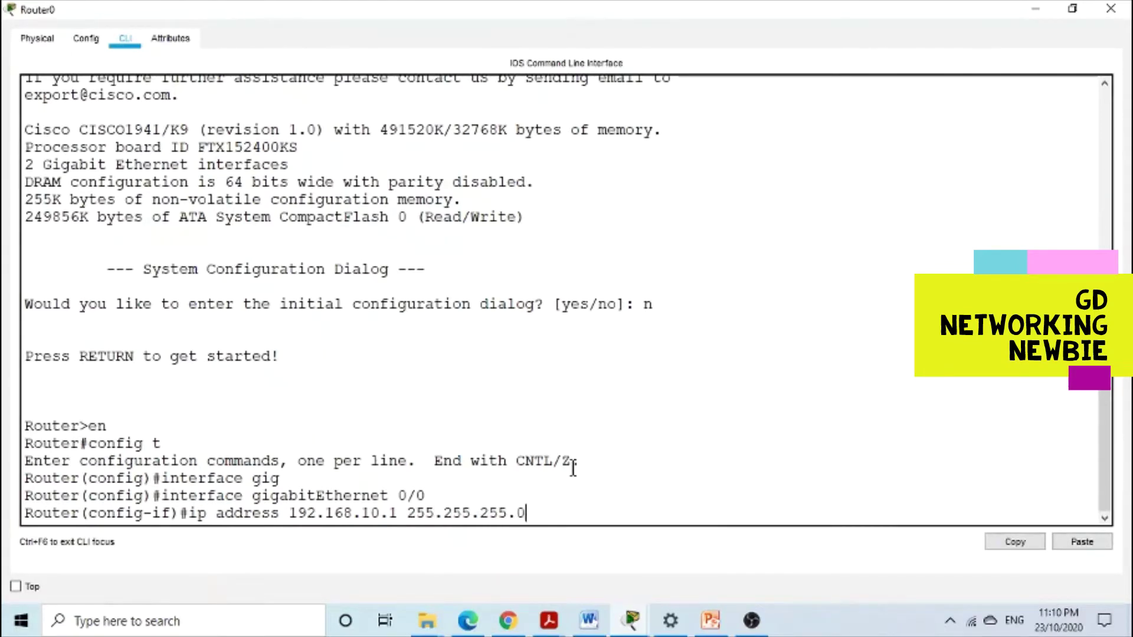
pyautogui.press('Return')
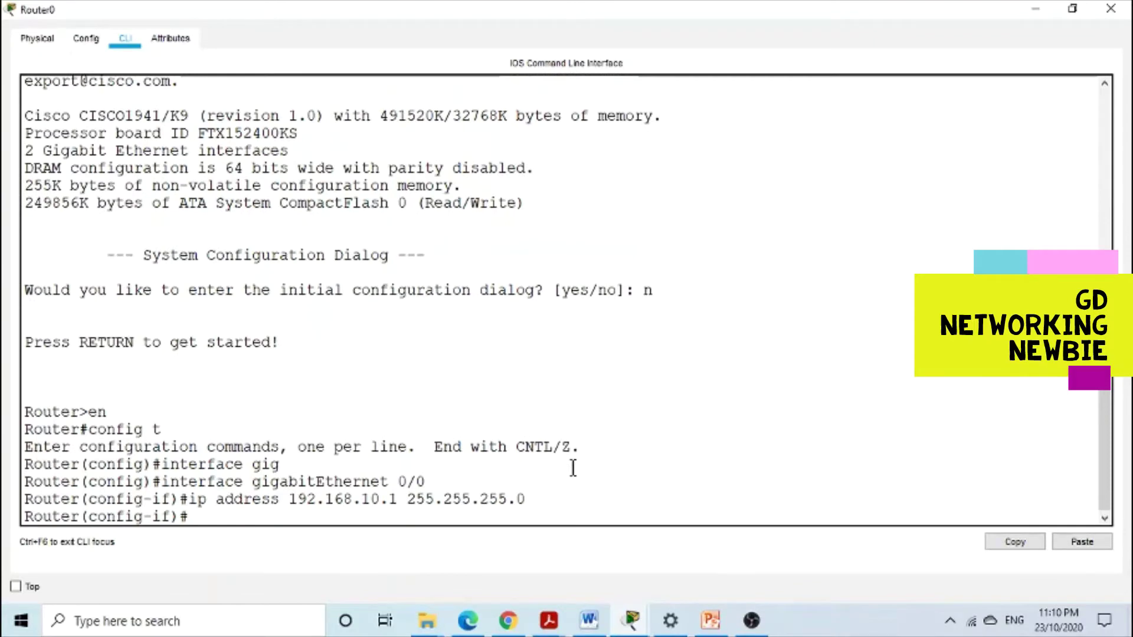
pyautogui.write('no shut')
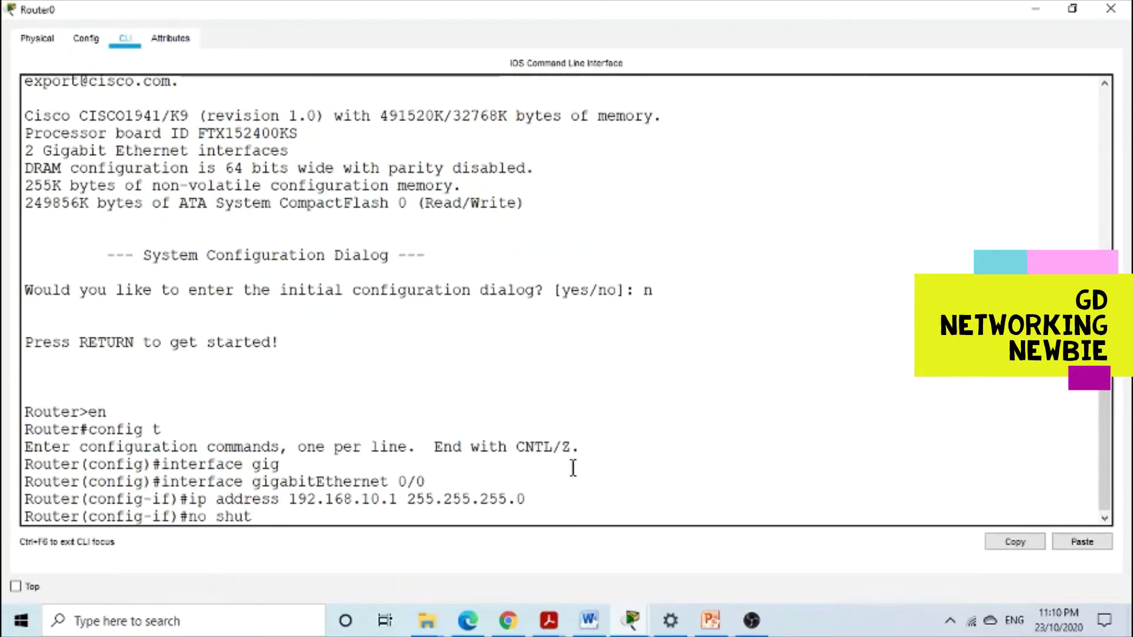
pyautogui.press('Return')
pyautogui.press('Return')
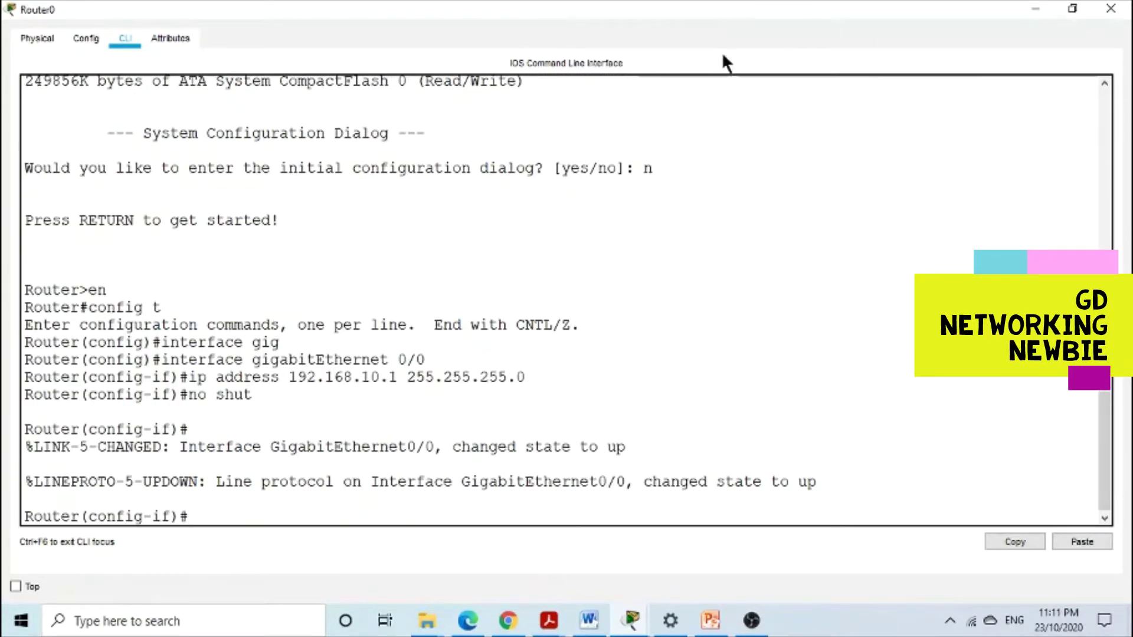
# Close Router0's window and place a '192.168.10.1' note above the router link
pyautogui.click(1111, 9)
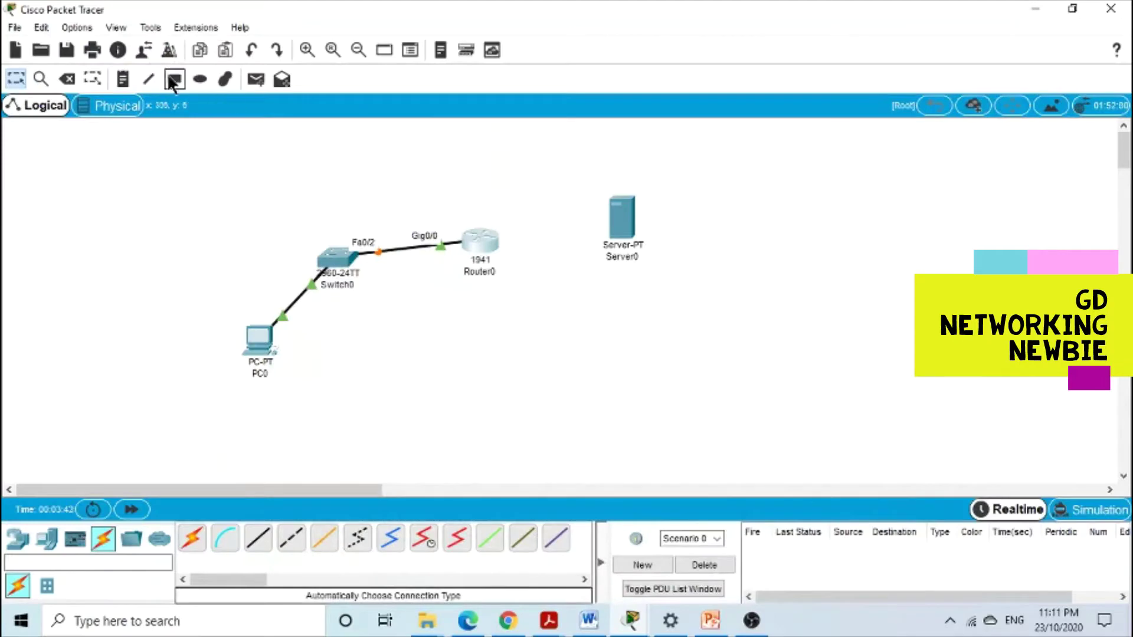
pyautogui.click(123, 79)
pyautogui.click(428, 216)
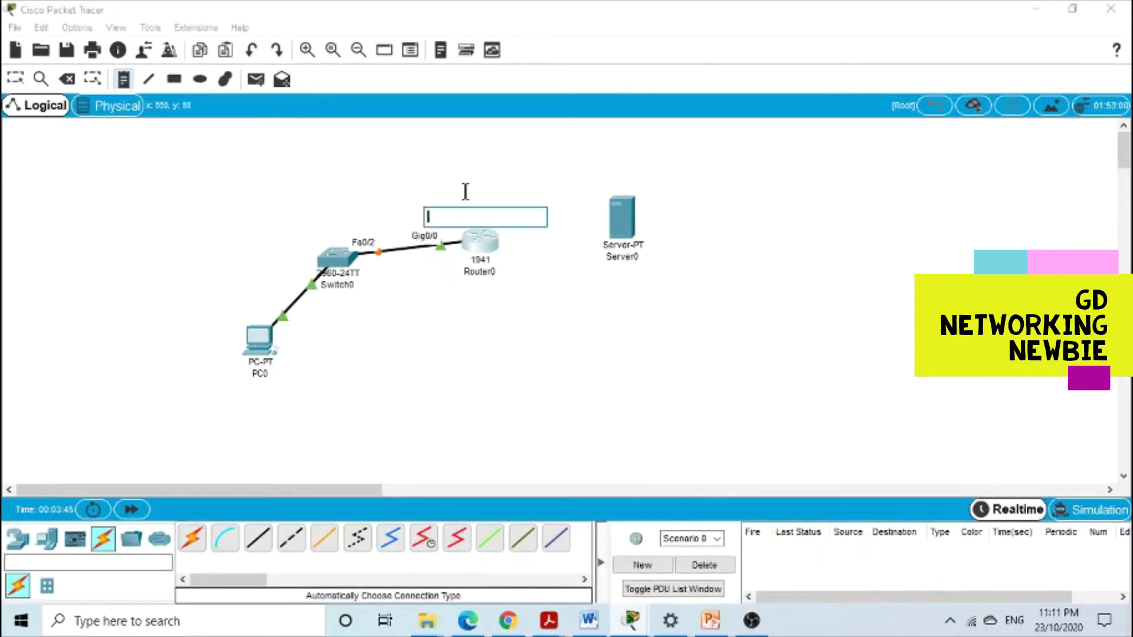
pyautogui.write('192.1')
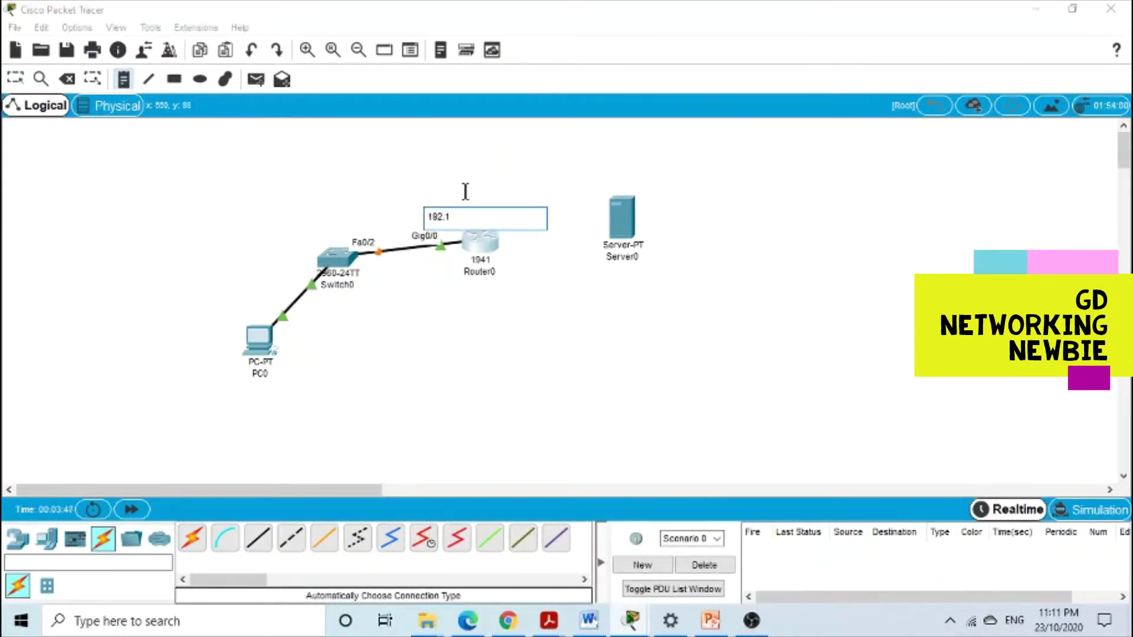
pyautogui.write('68.10.1')
pyautogui.click(555, 310)
pyautogui.click(462, 212)
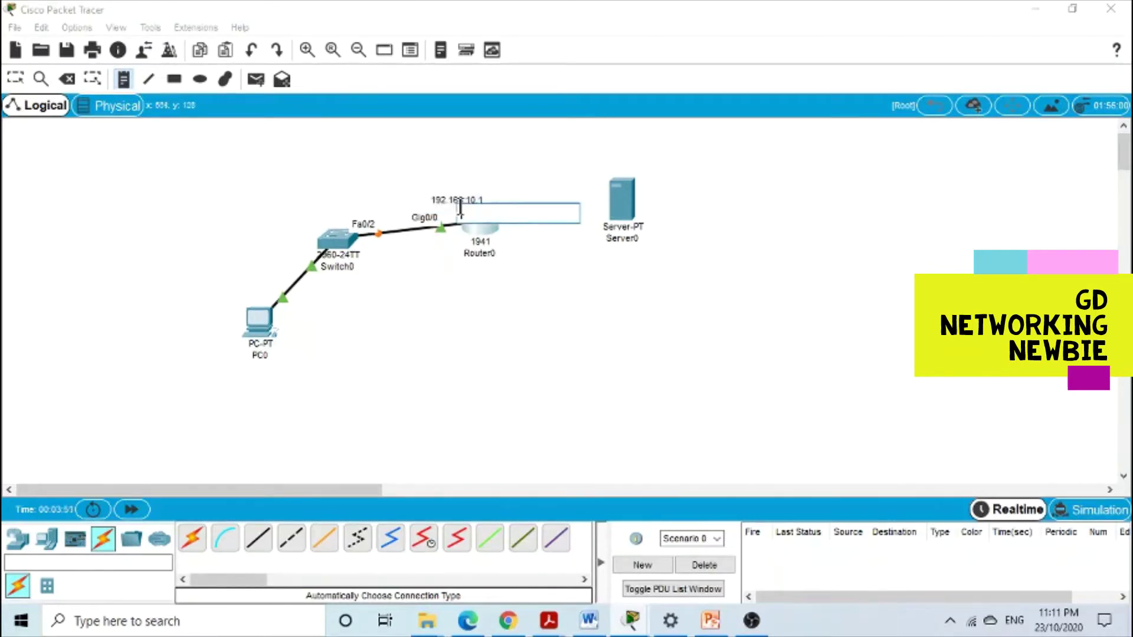
pyautogui.press('Escape')
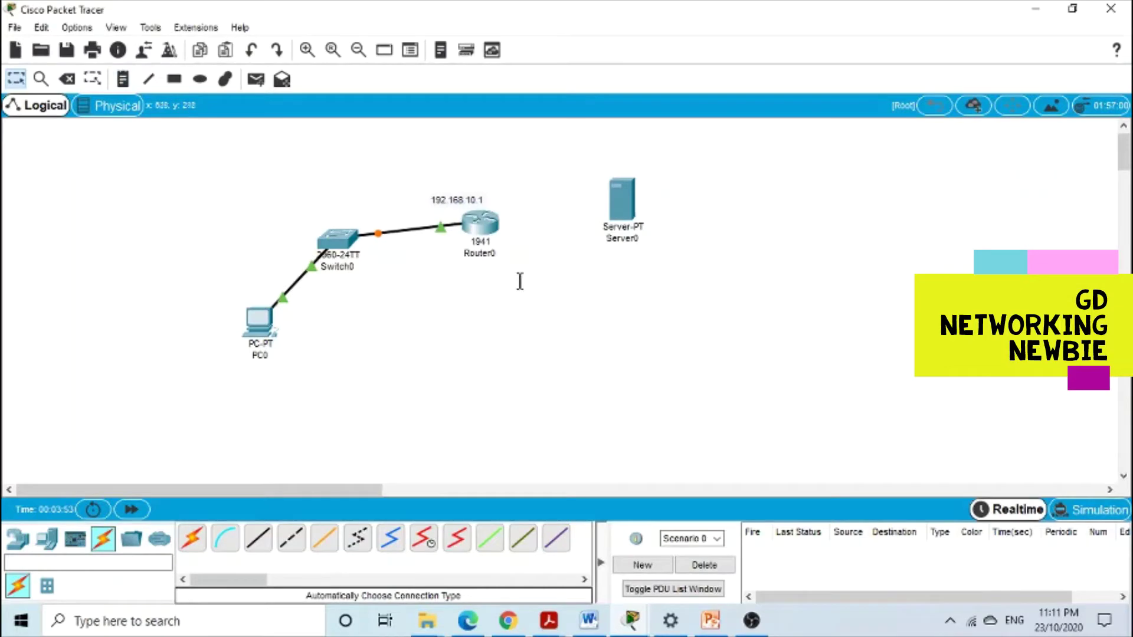
pyautogui.moveTo(458, 197); pyautogui.dragTo(433, 203)
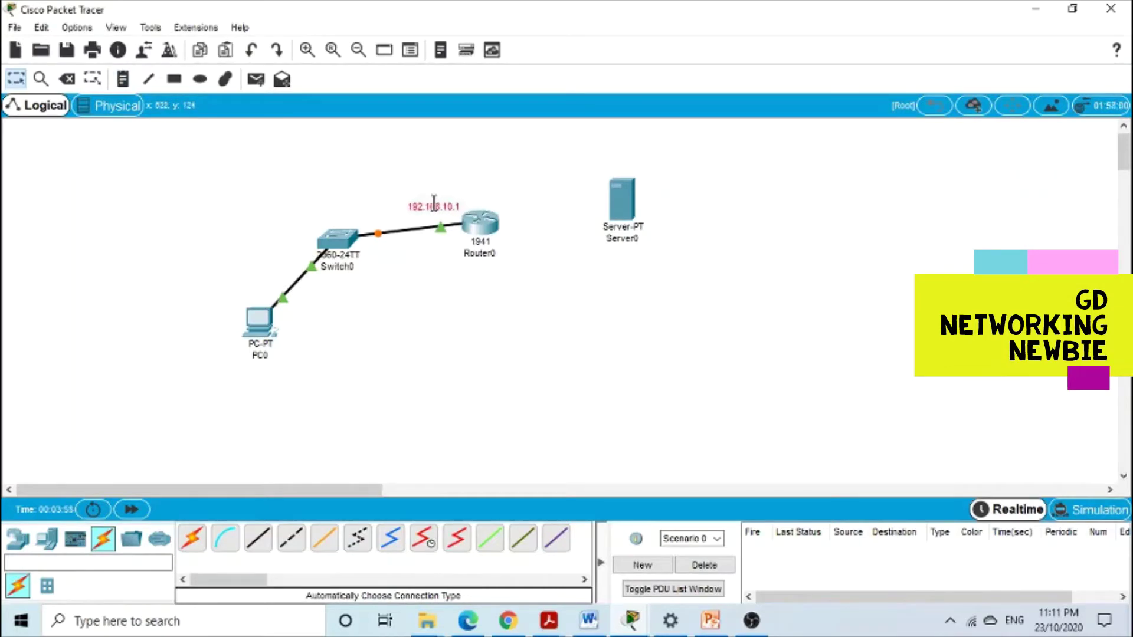
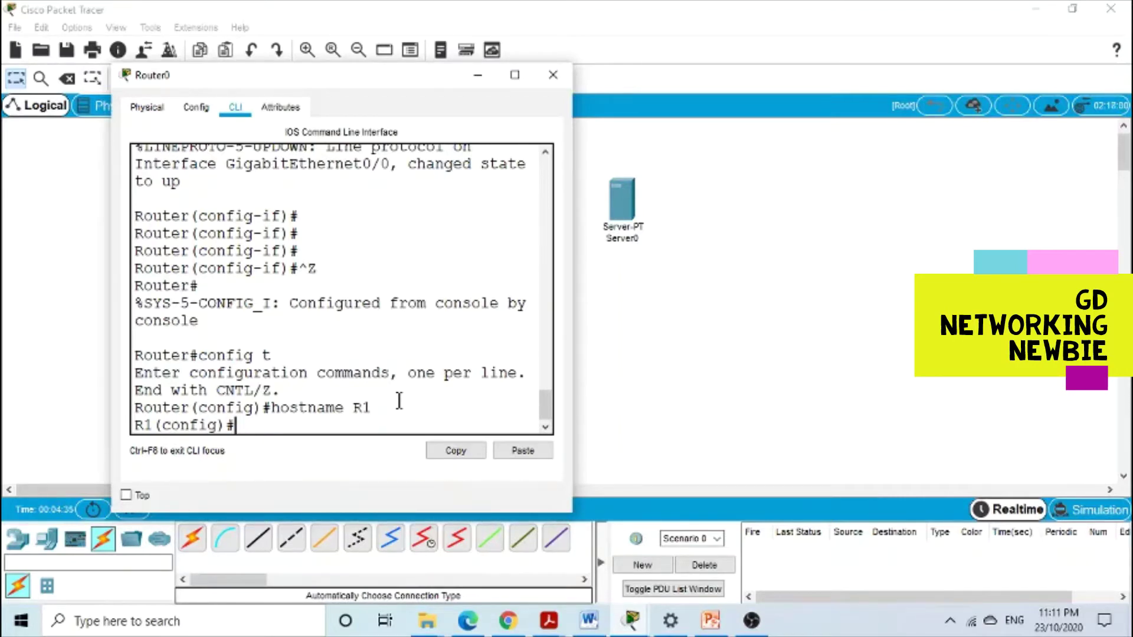
# Set R1's domain name to cisco.com and generate a 2048-bit RSA key pair
pyautogui.write('ip domain ')
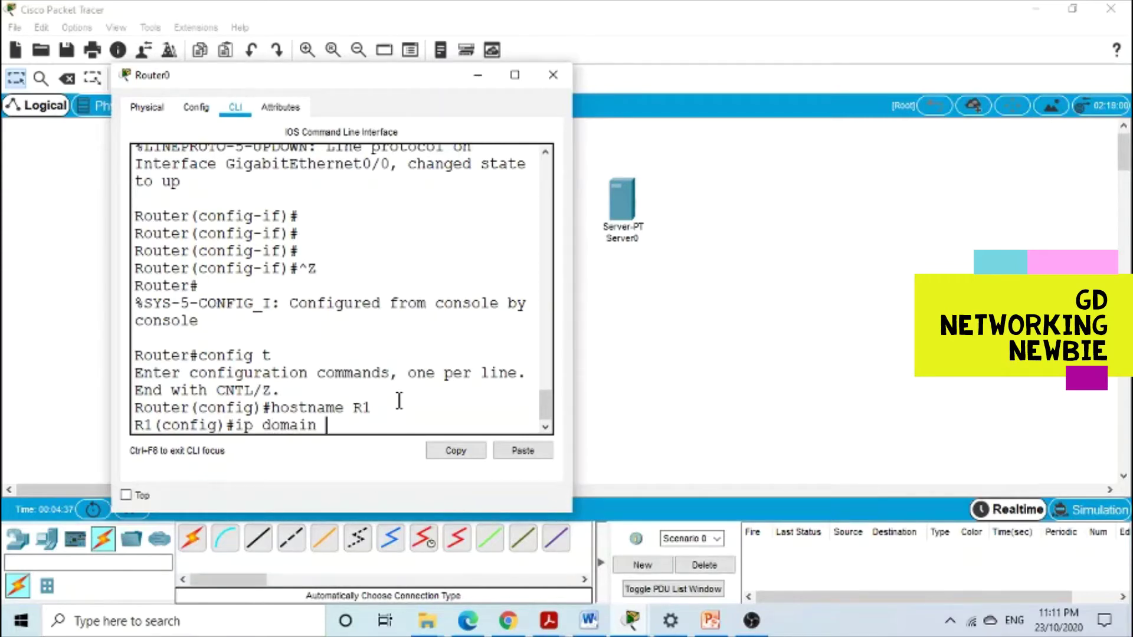
pyautogui.write('name cisc')
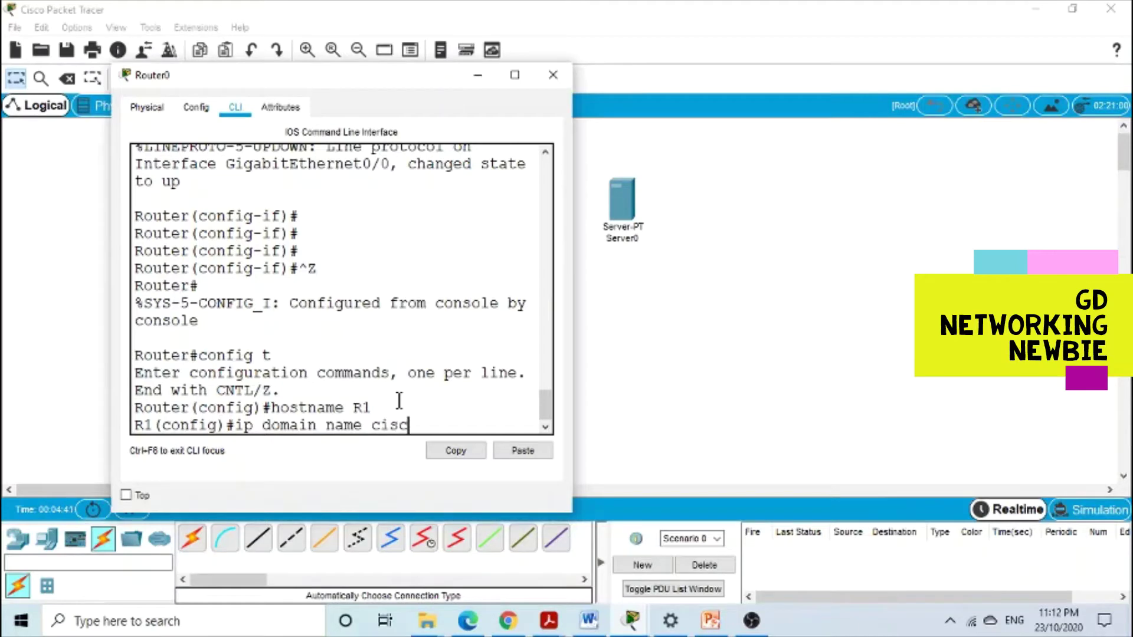
pyautogui.write('o.com')
pyautogui.press('Return')
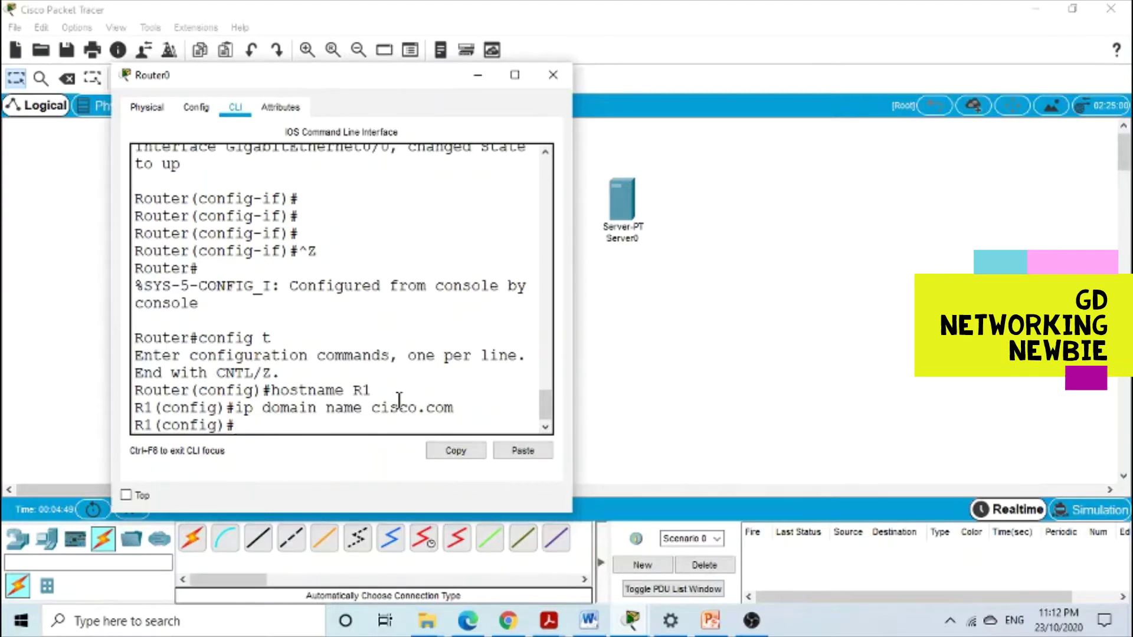
pyautogui.write('crypto key g')
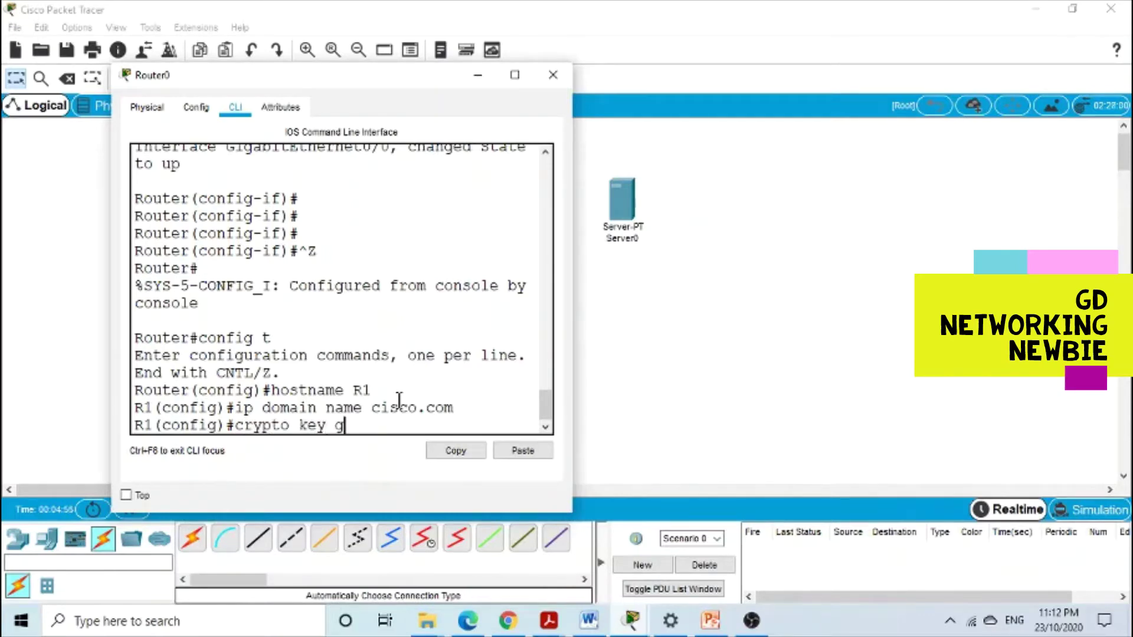
pyautogui.write('e')
pyautogui.press('Tab')
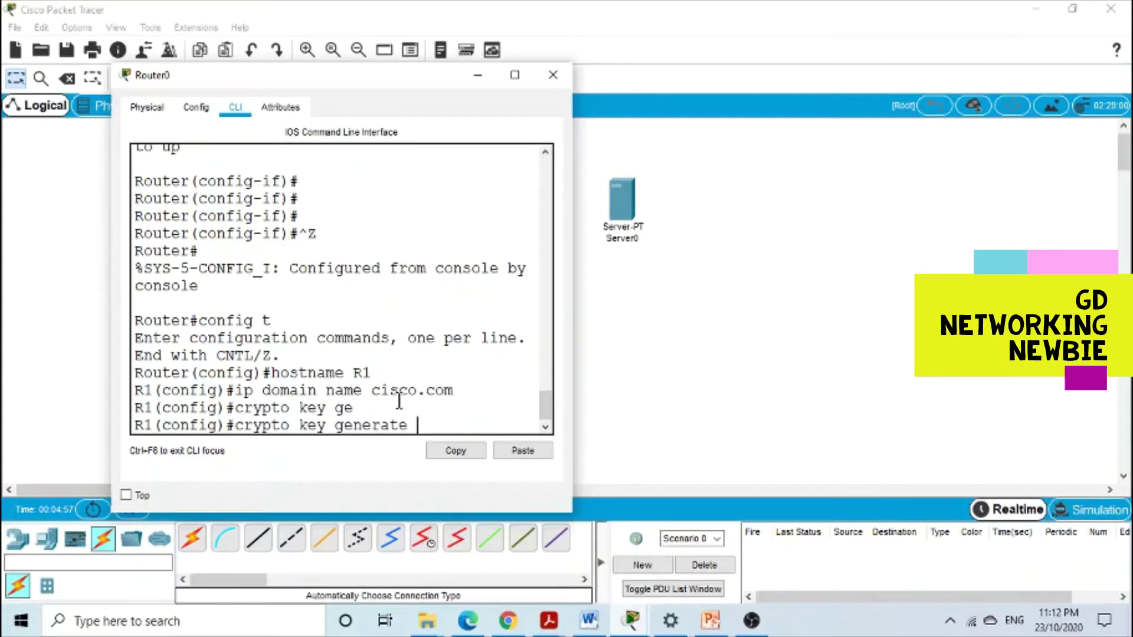
pyautogui.write('rsa')
pyautogui.press('Return')
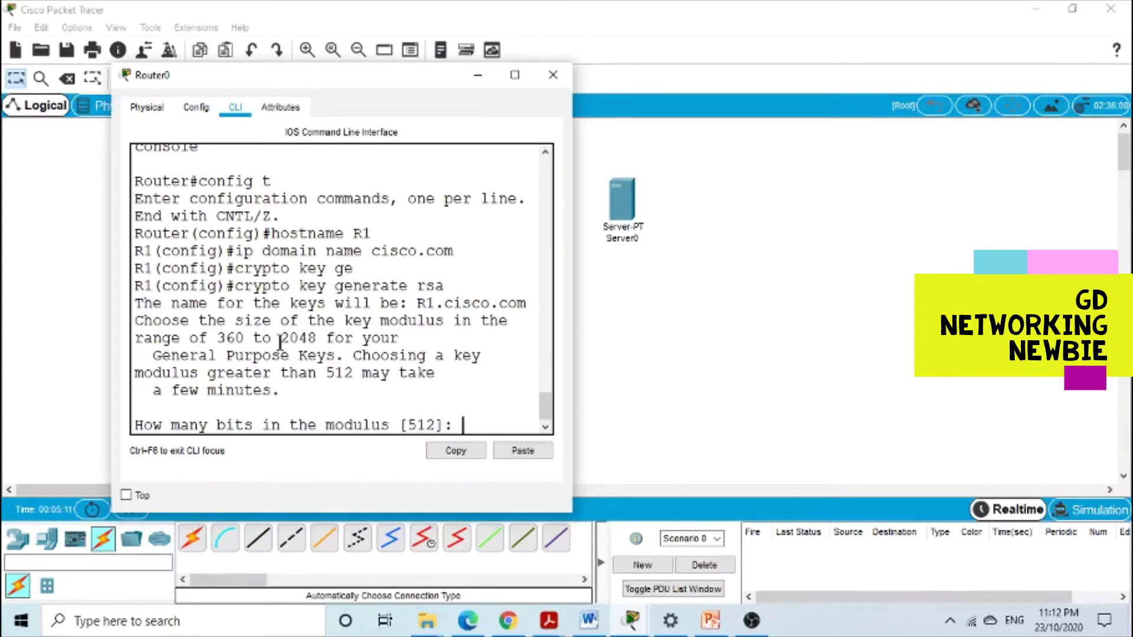
pyautogui.moveTo(282, 340); pyautogui.dragTo(313, 341)
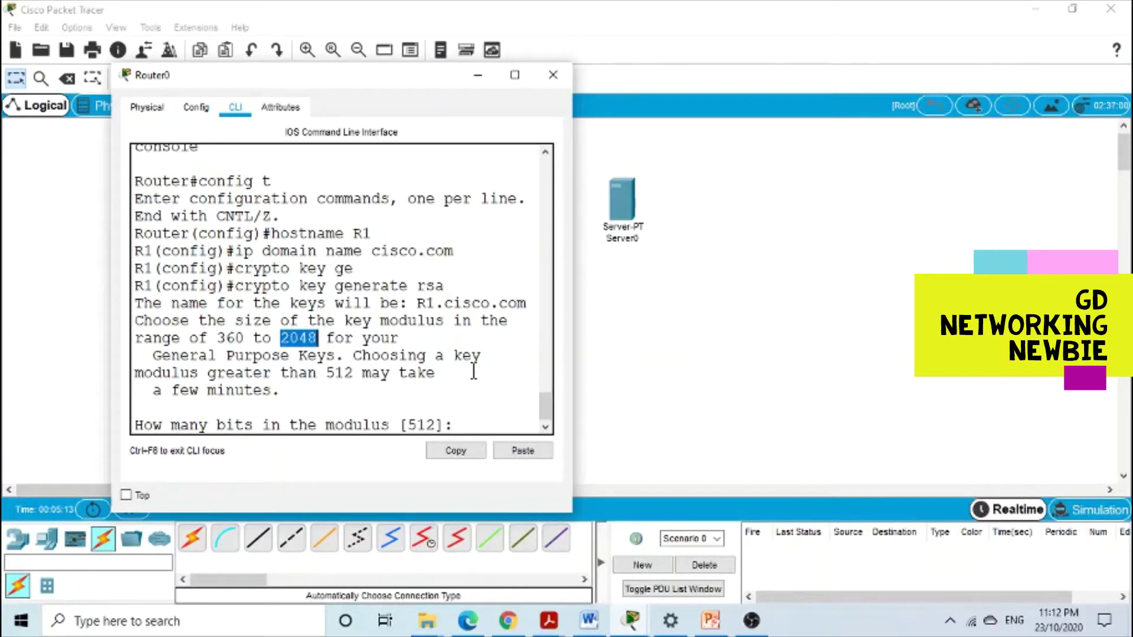
pyautogui.click(514, 417)
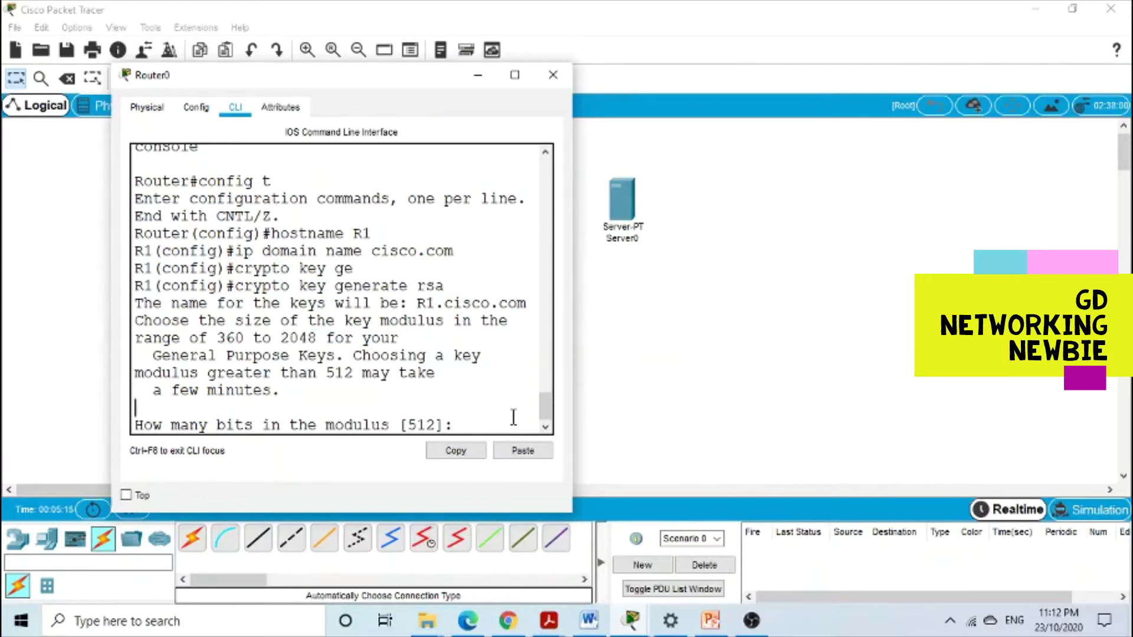
pyautogui.write('2048')
pyautogui.press('Return')
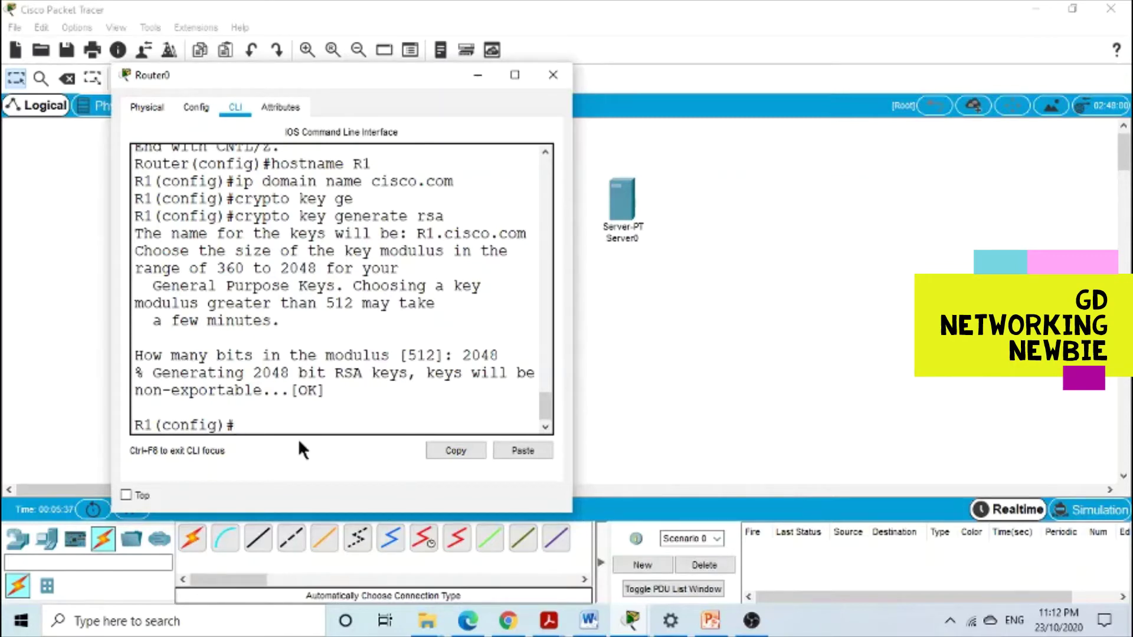
# Enable AAA new-model, then turn it back off with 'no aaa new-model'
pyautogui.write('aaa new-model')
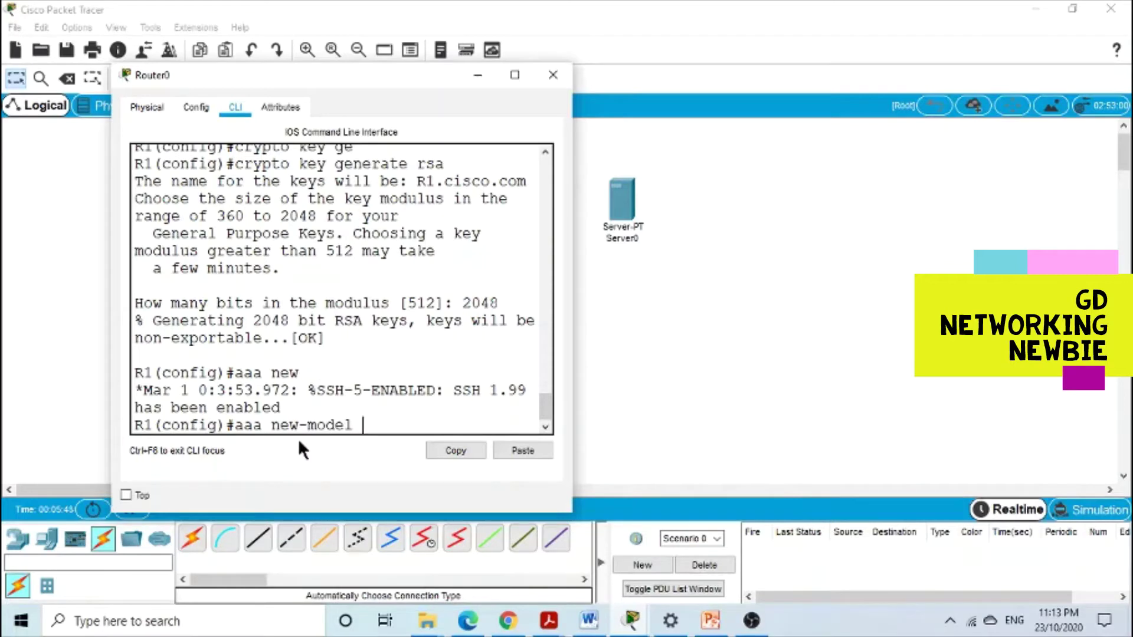
pyautogui.press('Return')
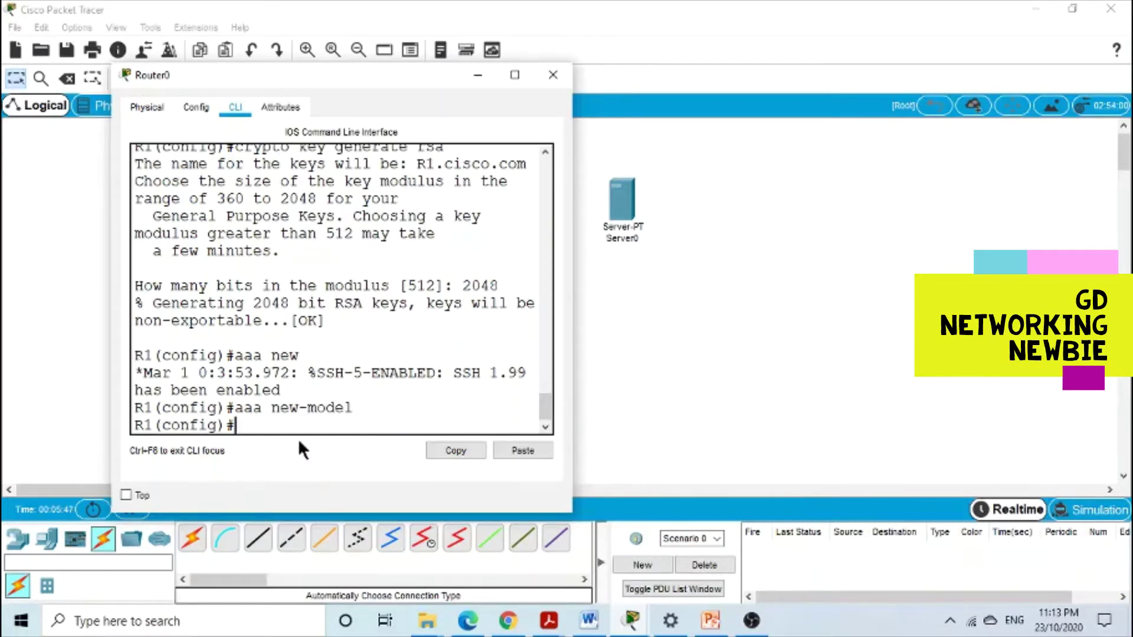
pyautogui.write('a')
pyautogui.press('BackSpace')
pyautogui.write('no aaa n')
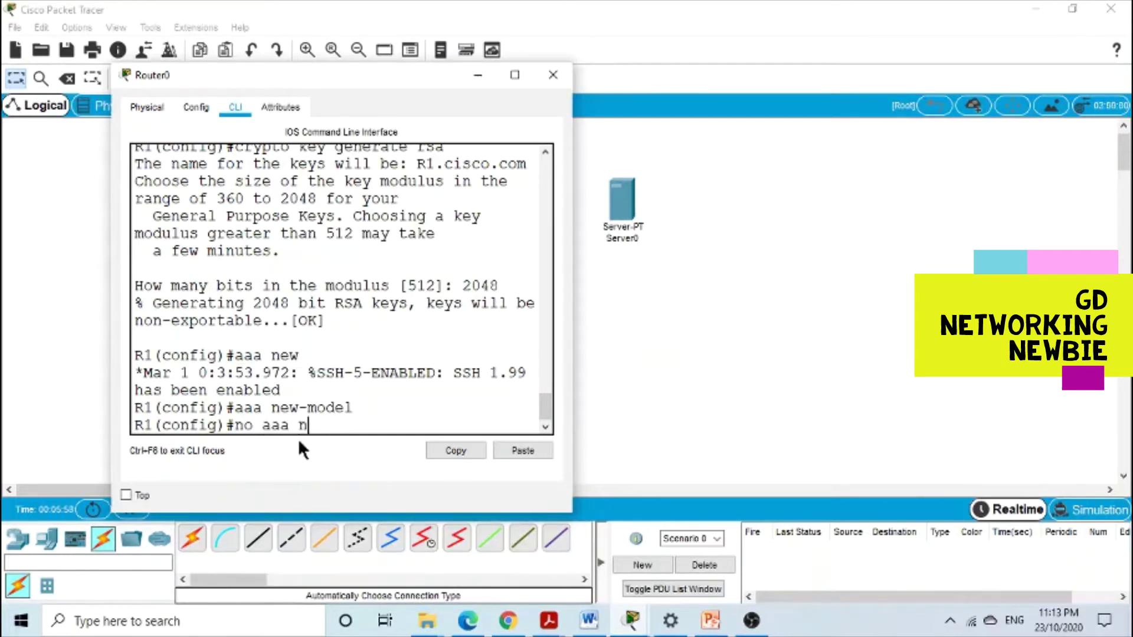
pyautogui.write('ew-model')
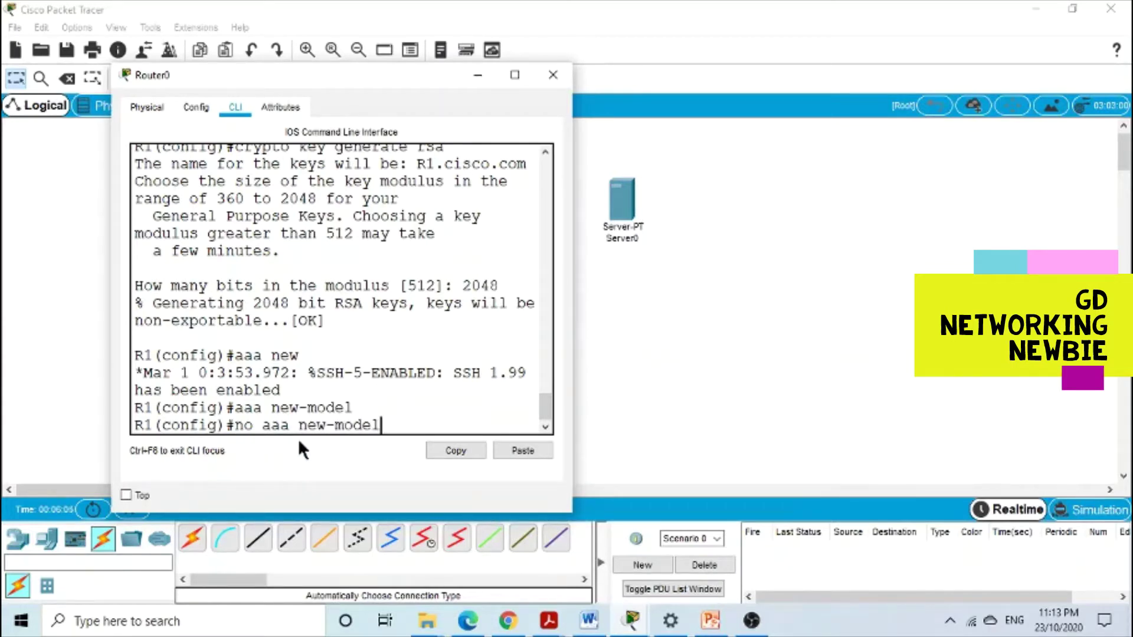
pyautogui.press('Return')
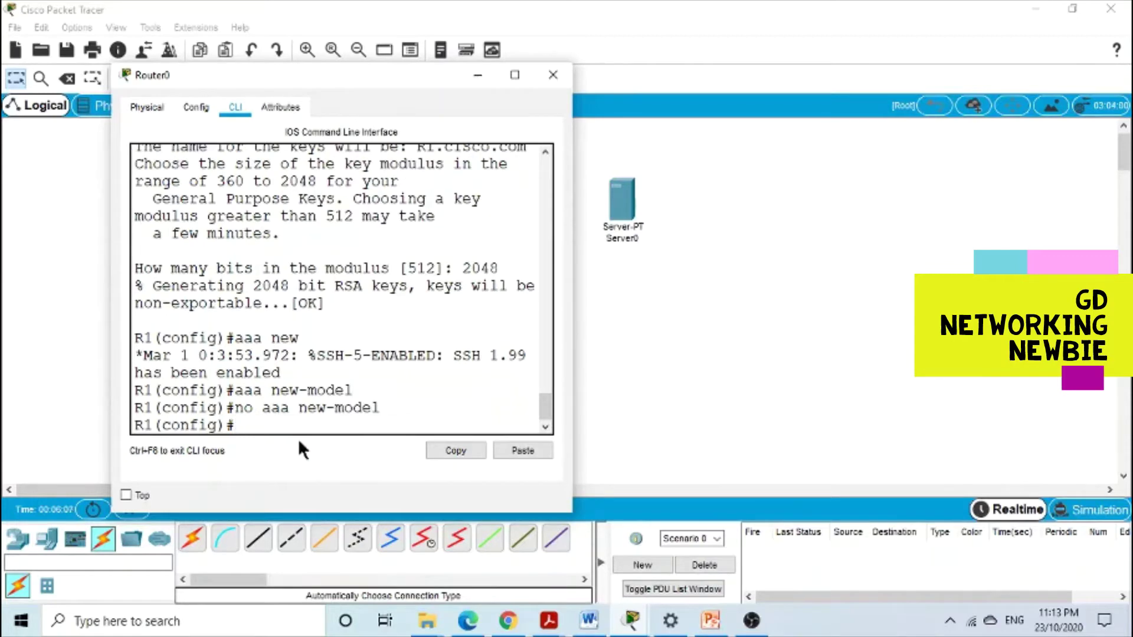
# Create a local username account on R1 with its password
pyautogui.write('username ')
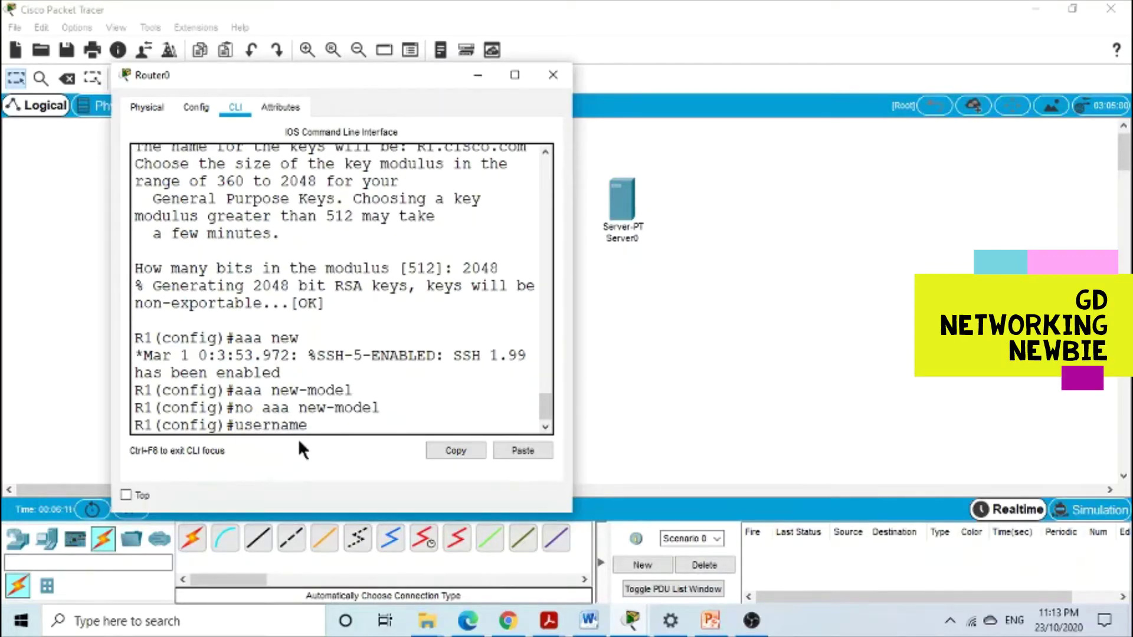
pyautogui.write('Ishaan passwordd')
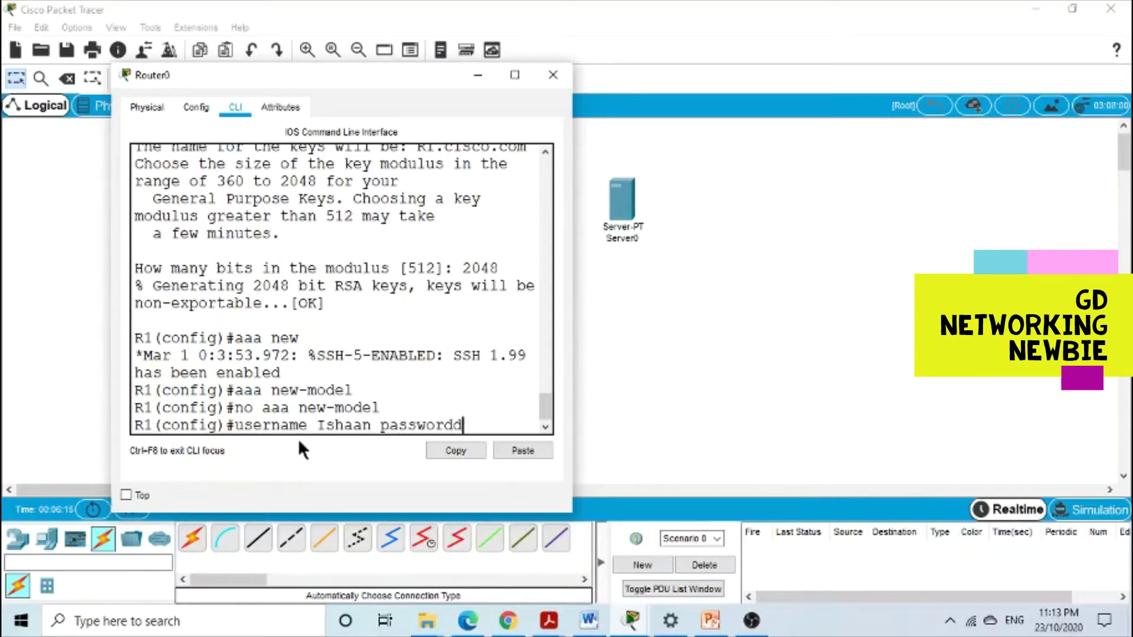
pyautogui.press('BackSpace')
pyautogui.write('newbie123')
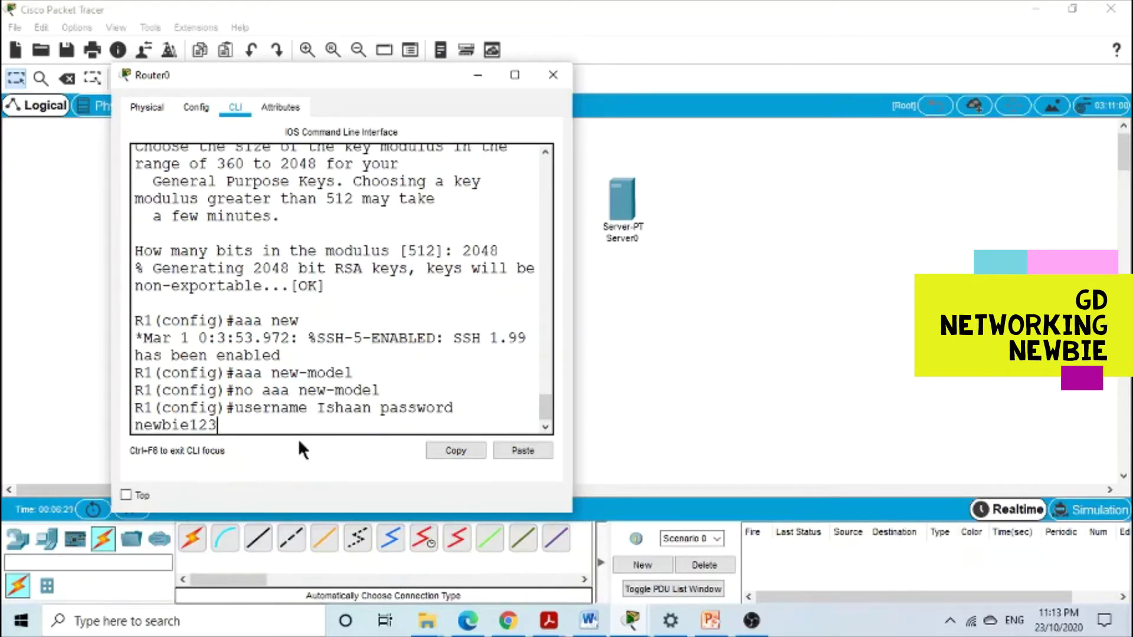
pyautogui.press('Return')
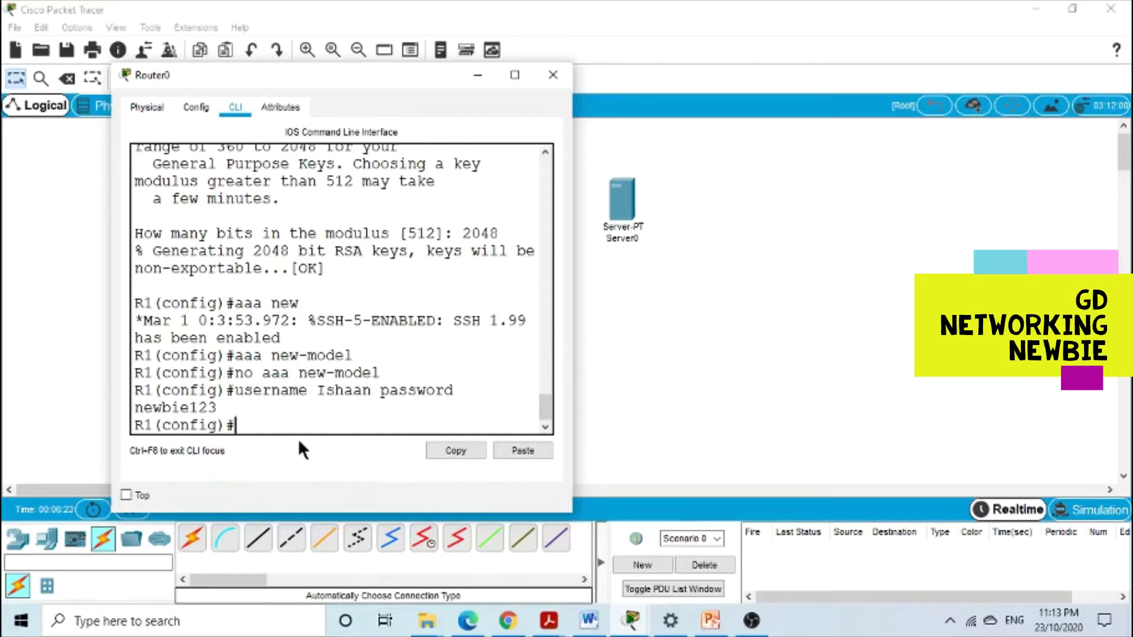
# Re-enable AAA new-model and set default login authentication to local
pyautogui.write('aaa ne')
pyautogui.press('Tab')
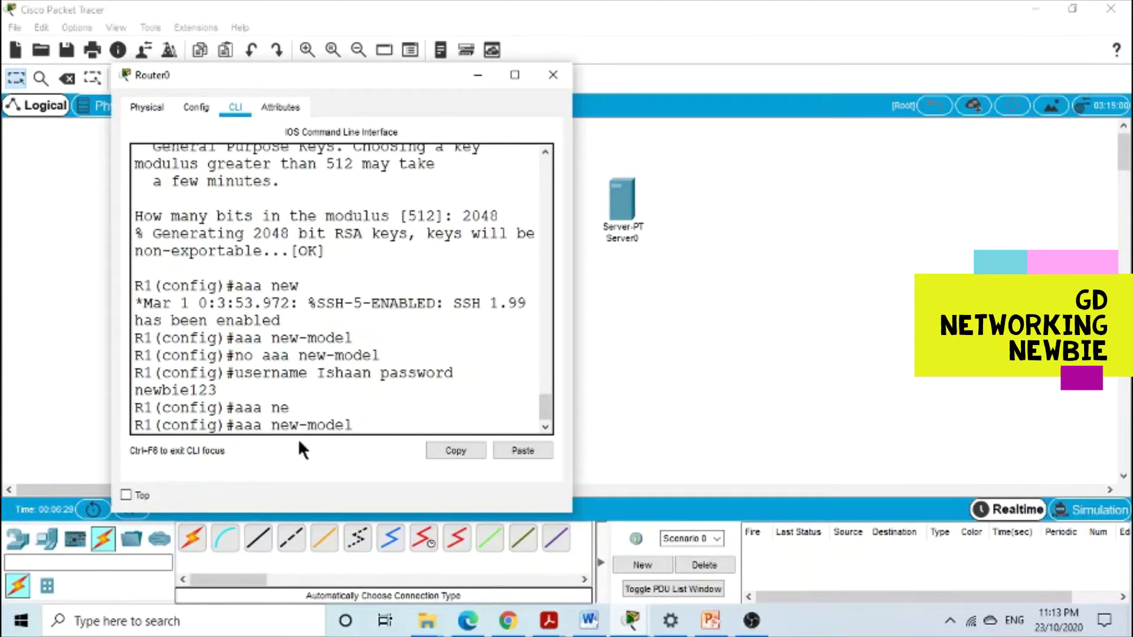
pyautogui.press('Return')
pyautogui.write('aaa ')
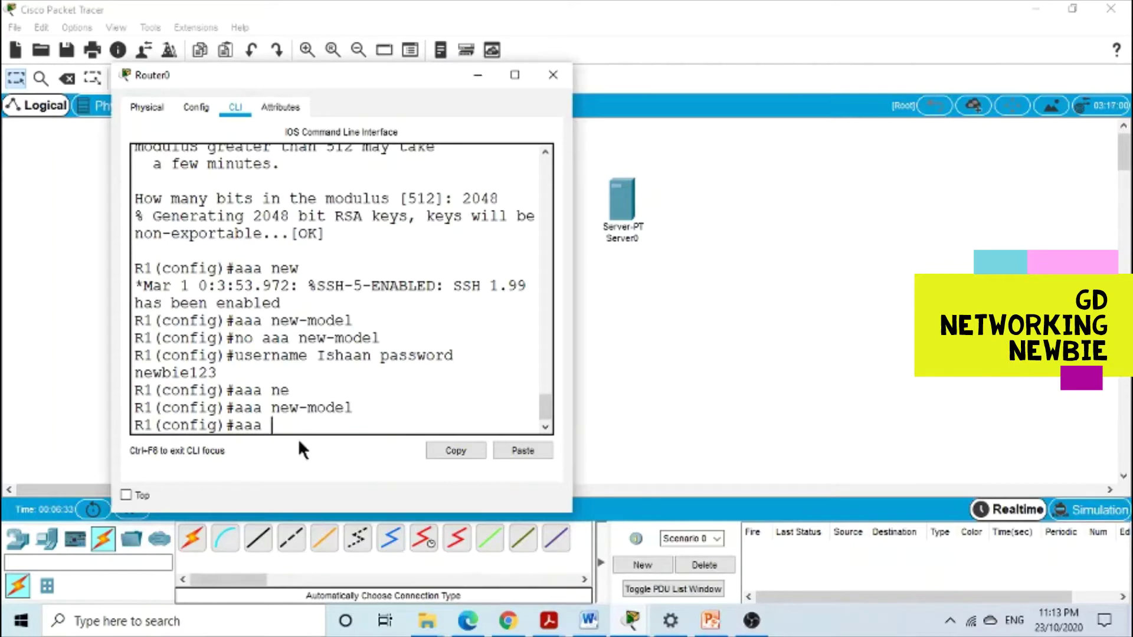
pyautogui.write('au')
pyautogui.press('Tab')
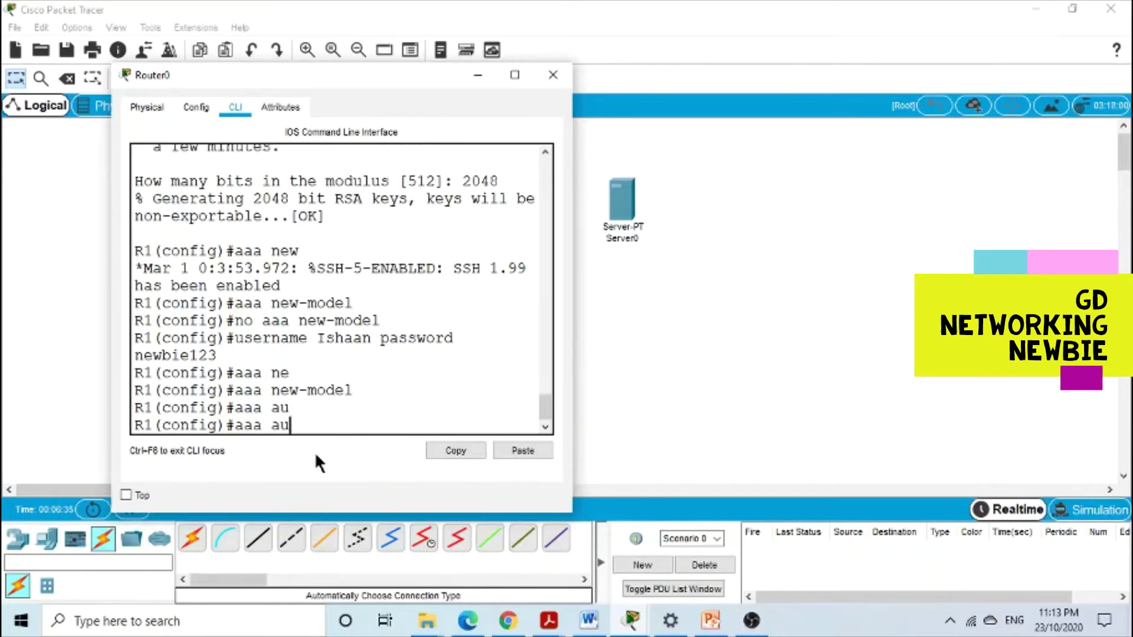
pyautogui.write('then')
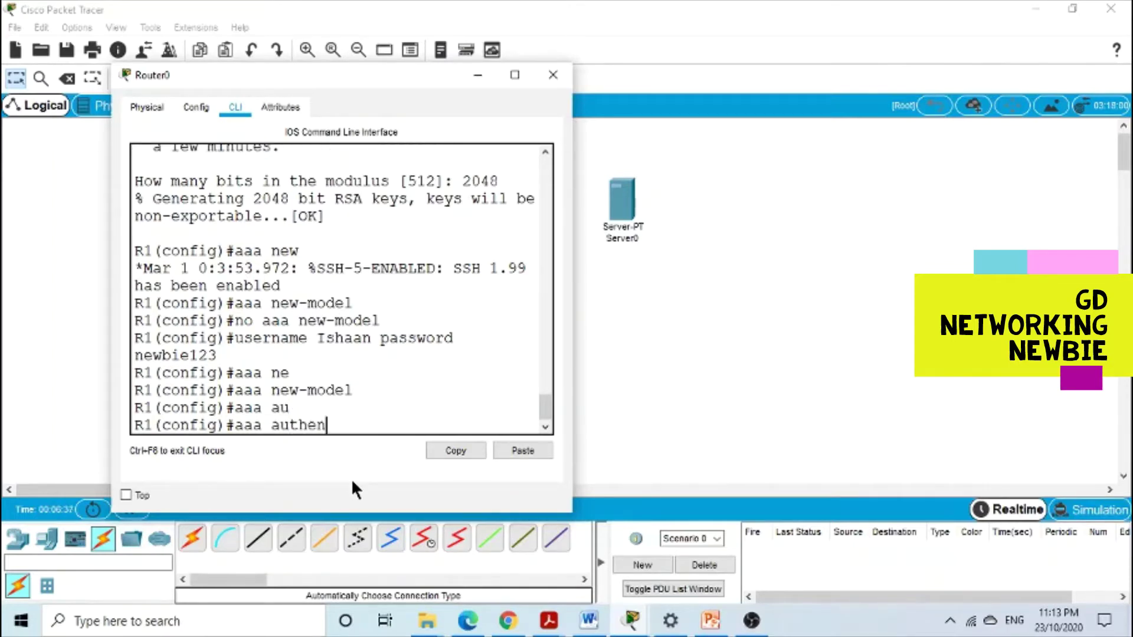
pyautogui.press('Tab')
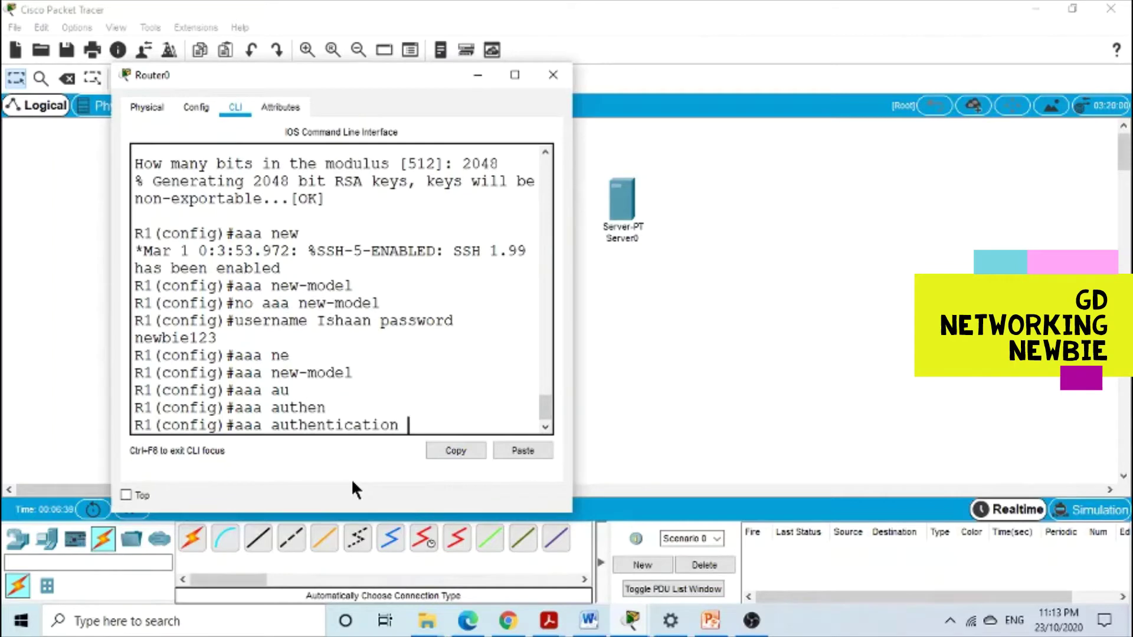
pyautogui.write('login def')
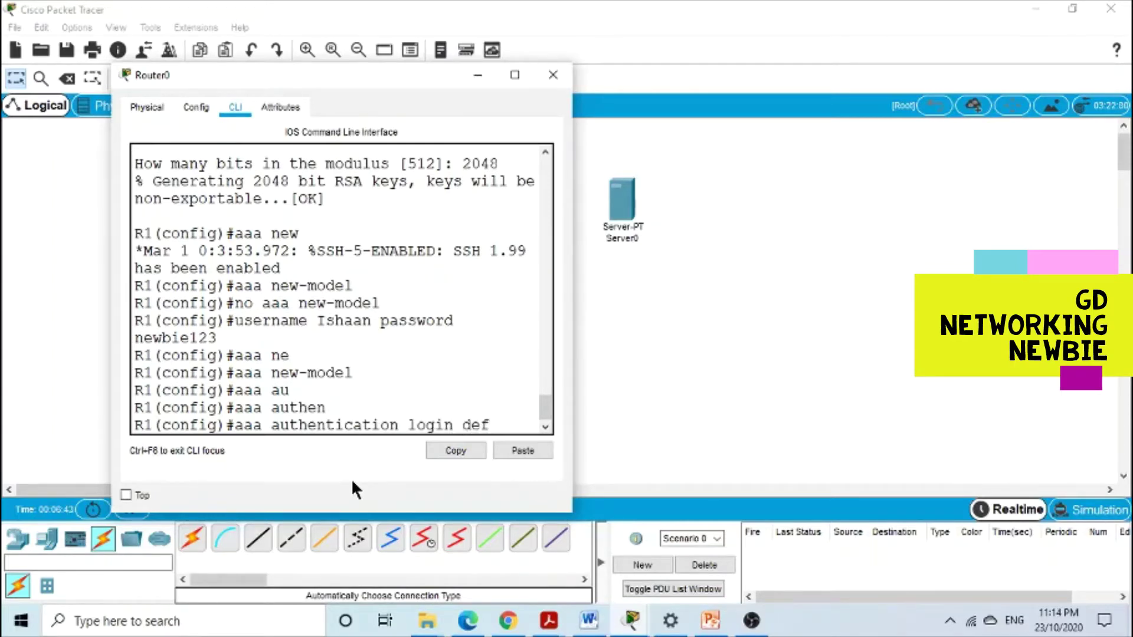
pyautogui.write('ault local')
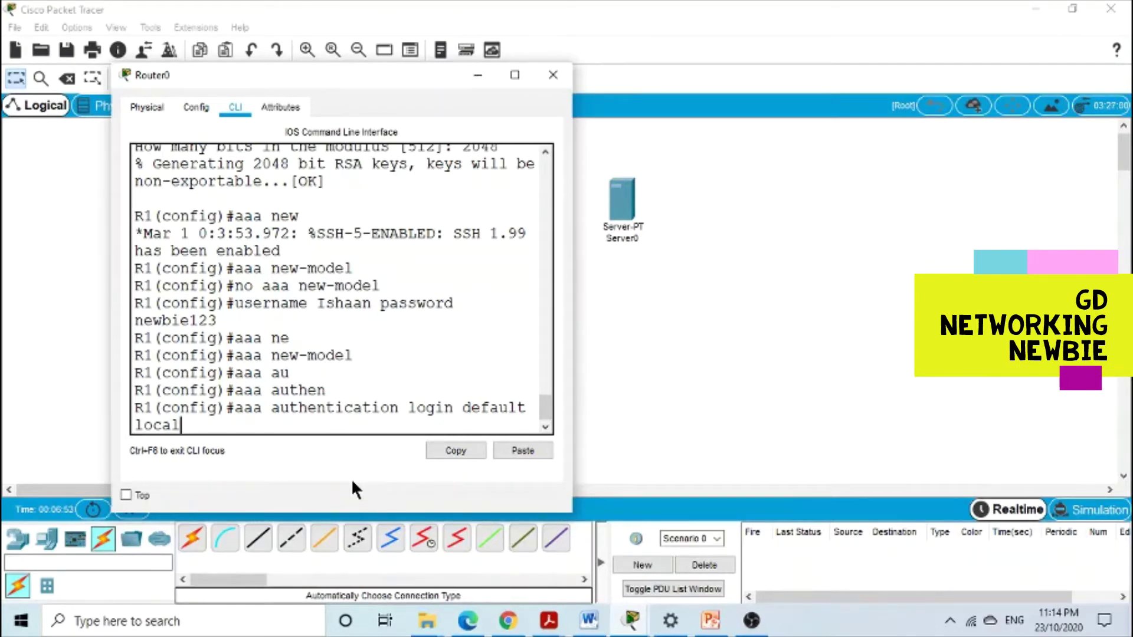
pyautogui.press('Return')
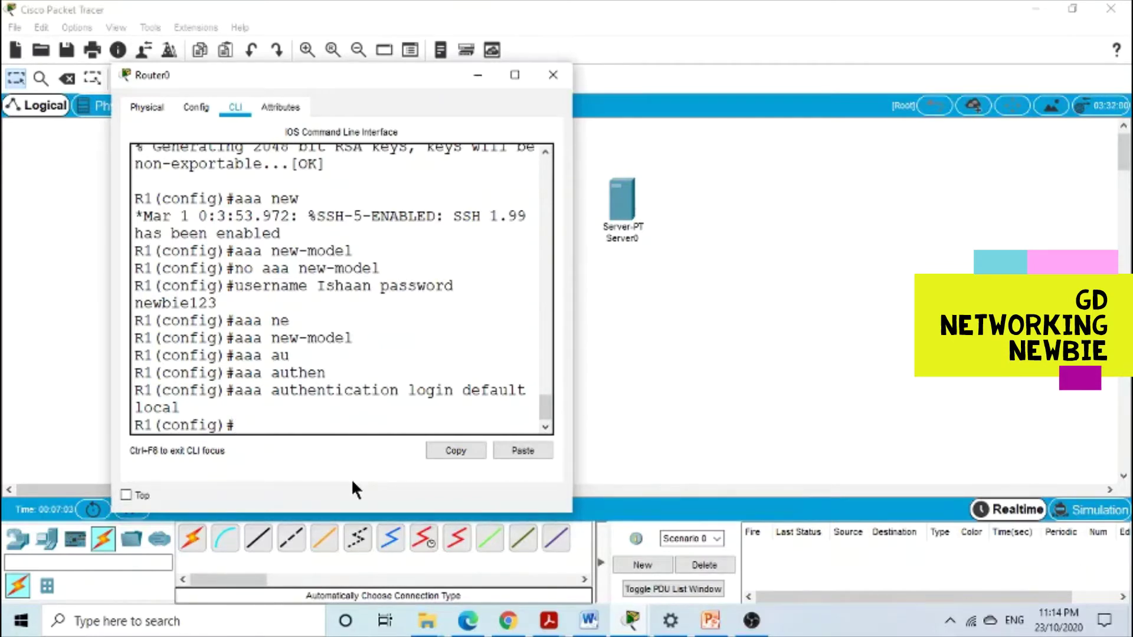
# Apply 'login authentication default' to line vty 0 4 and return to the R1# prompt
pyautogui.write('inter')
pyautogui.press('BackSpace')
pyautogui.press('BackSpace')
pyautogui.press('BackSpace')
pyautogui.press('BackSpace')
pyautogui.press('BackSpace')
pyautogui.write('line vty ')
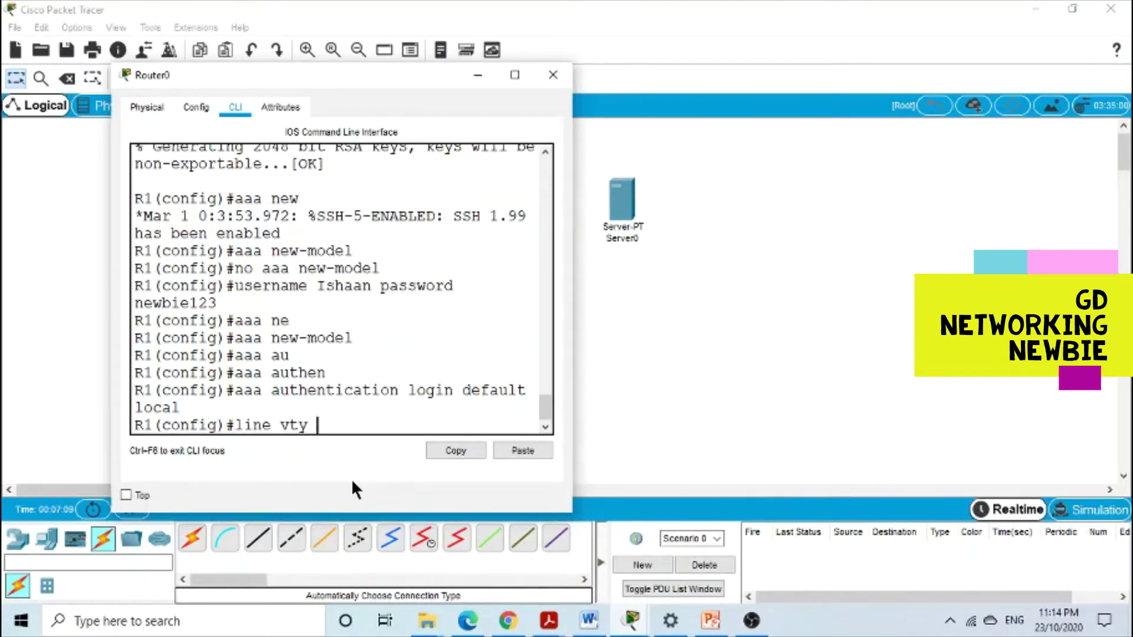
pyautogui.write('0 4')
pyautogui.press('Return')
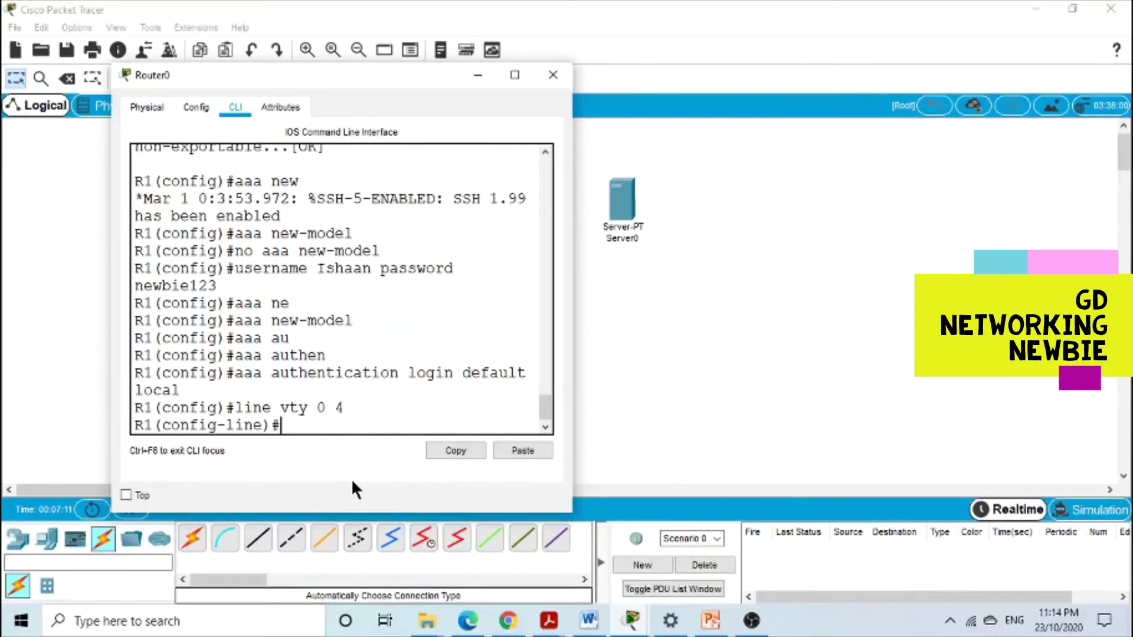
pyautogui.write('login auth')
pyautogui.press('Tab')
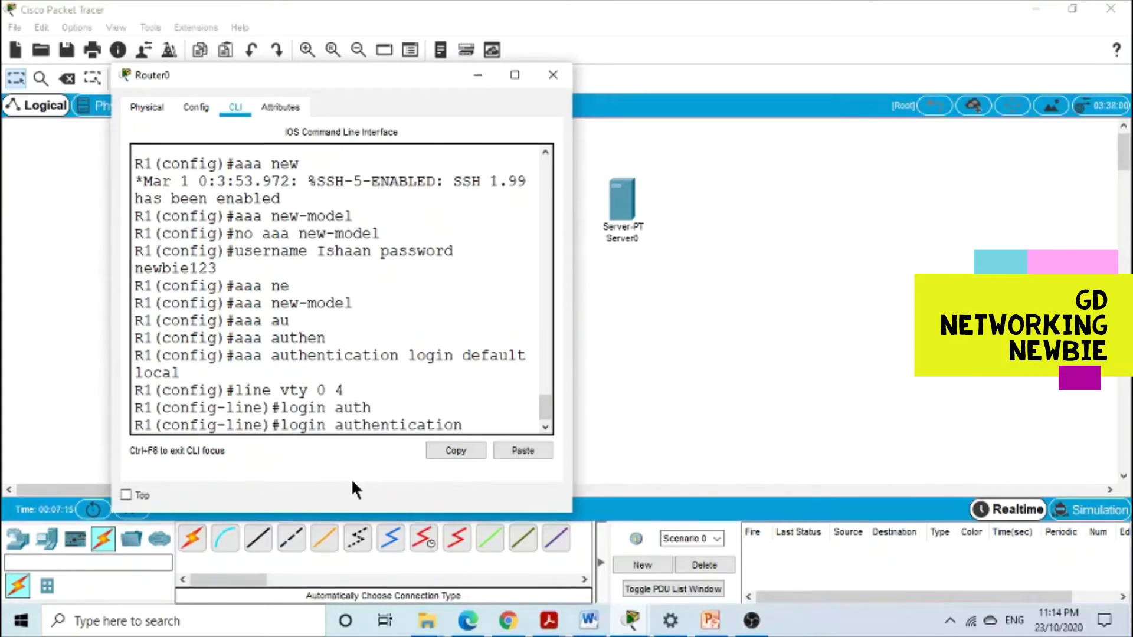
pyautogui.write('deful')
pyautogui.press('BackSpace')
pyautogui.press('BackSpace')
pyautogui.write('ault')
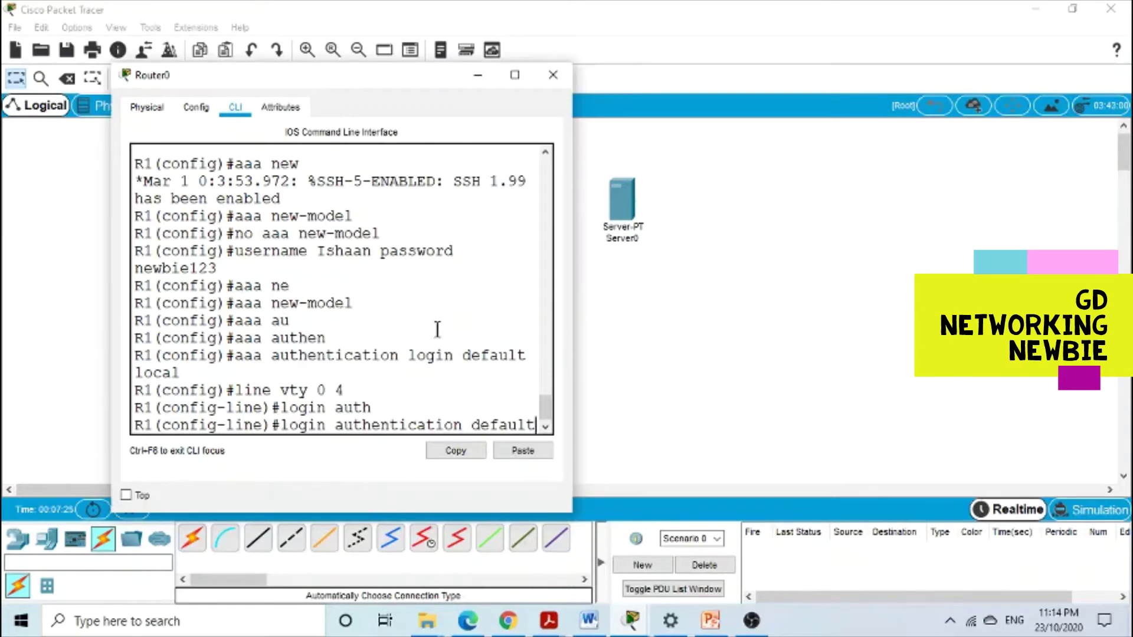
pyautogui.moveTo(307, 356); pyautogui.dragTo(455, 356)
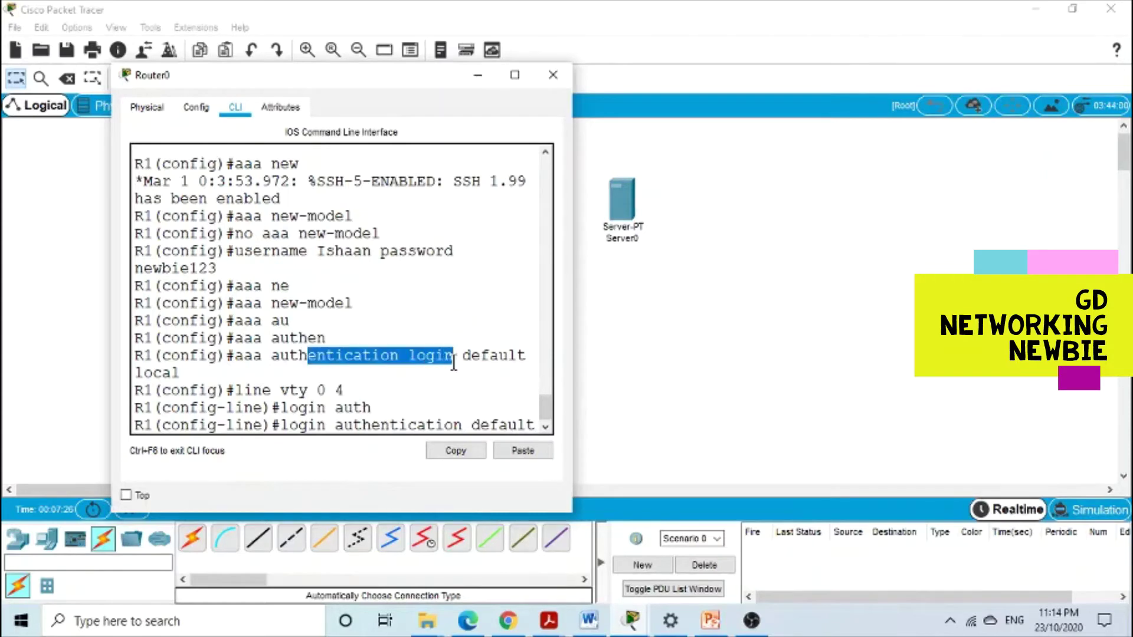
pyautogui.click(531, 423)
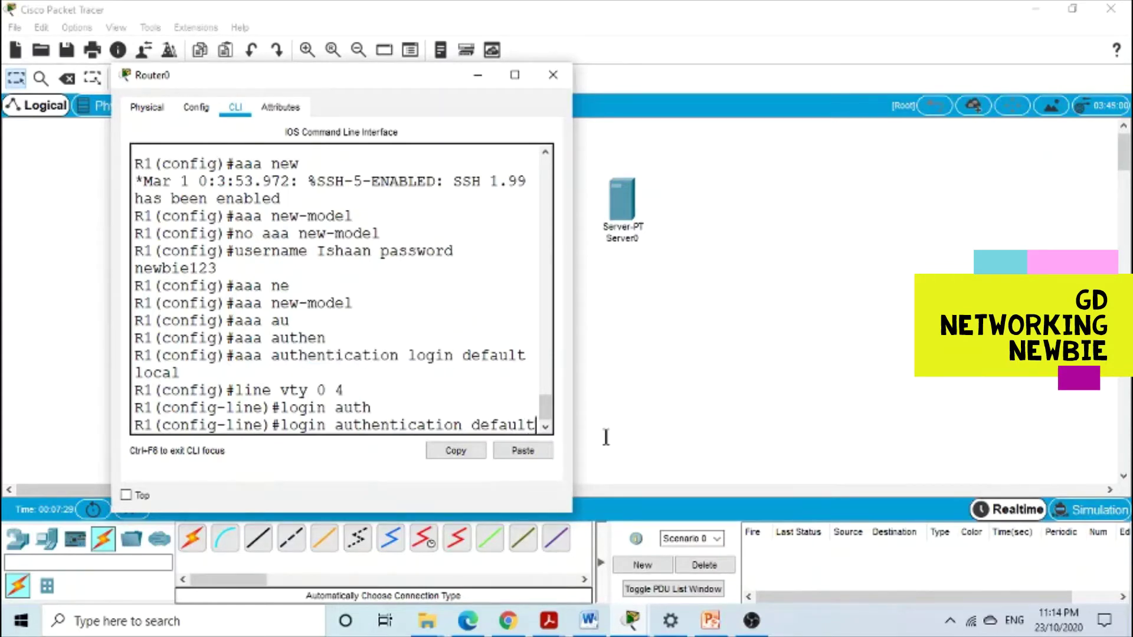
pyautogui.press('Return')
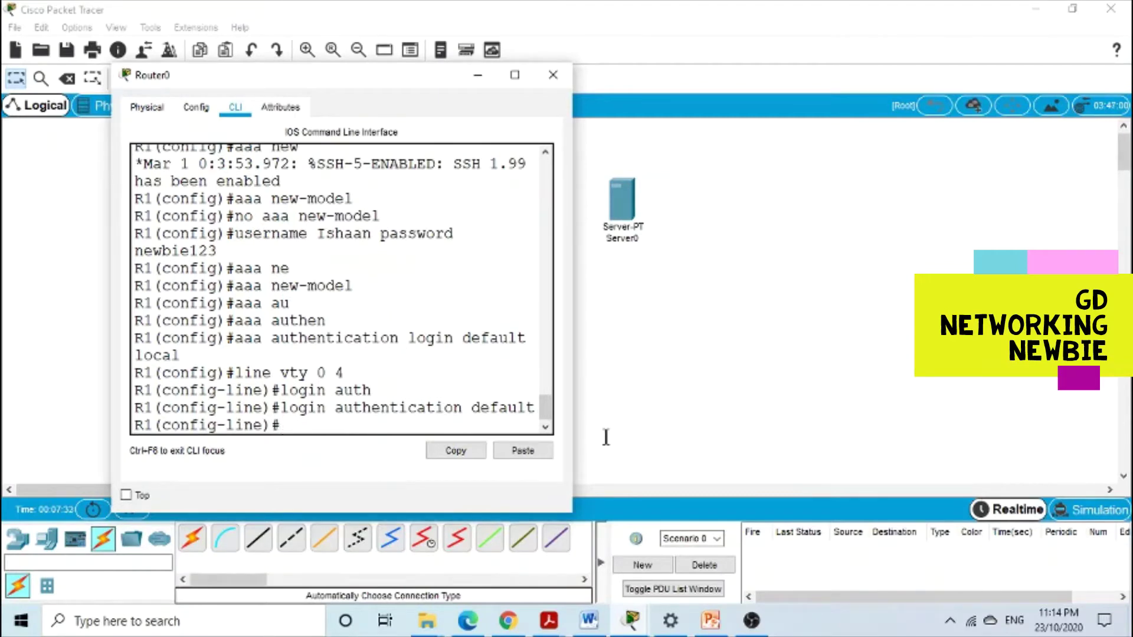
pyautogui.hotkey('ctrl', 'z')
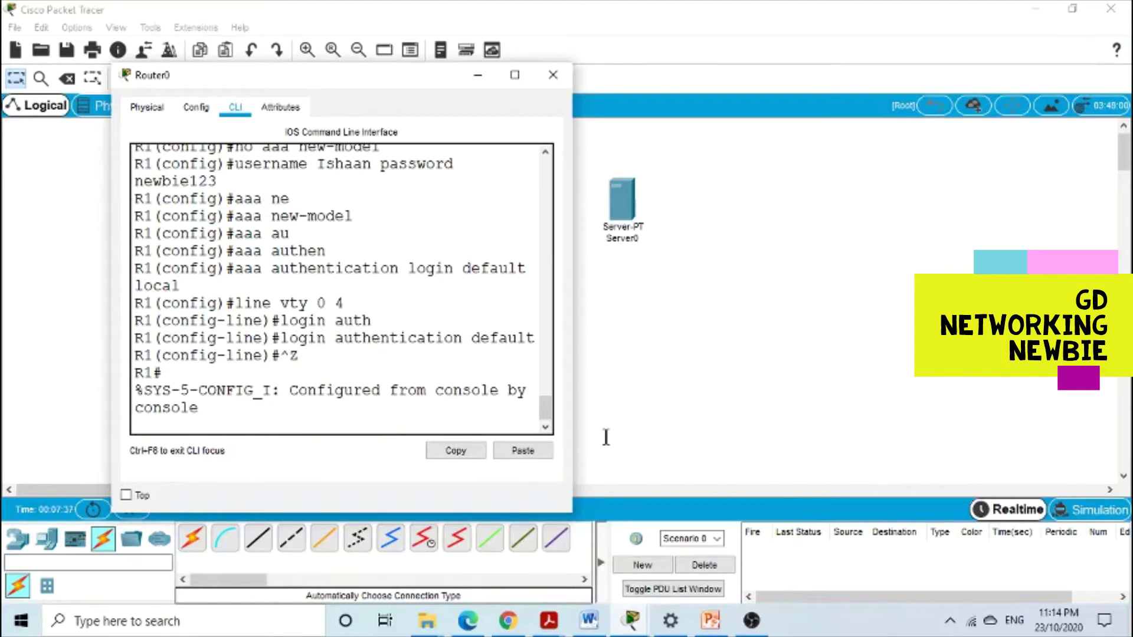
pyautogui.press('Return')
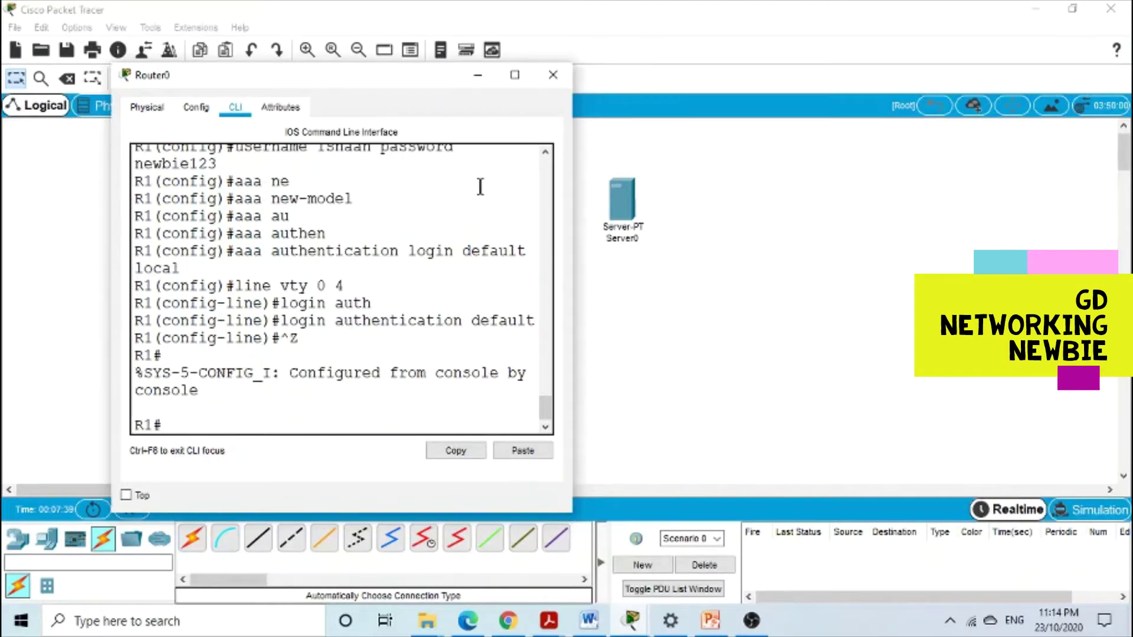
# Set PC0's IPv4 address to 192.168.10.2 with subnet mask 255.255.255.0
pyautogui.click(474, 82)
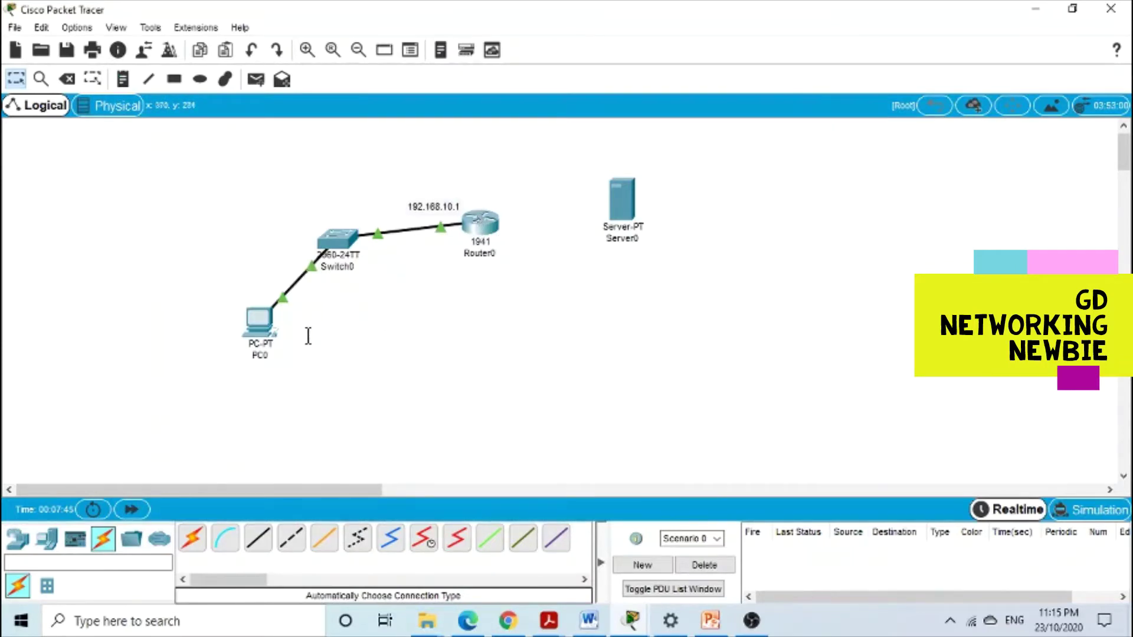
pyautogui.click(260, 322)
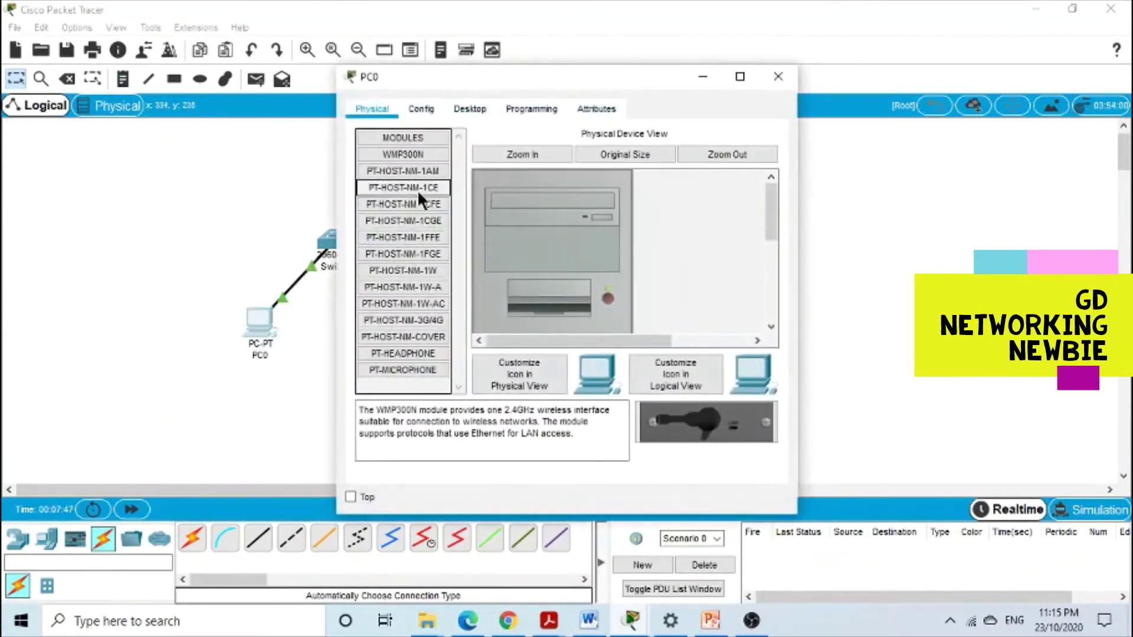
pyautogui.click(466, 110)
pyautogui.click(426, 221)
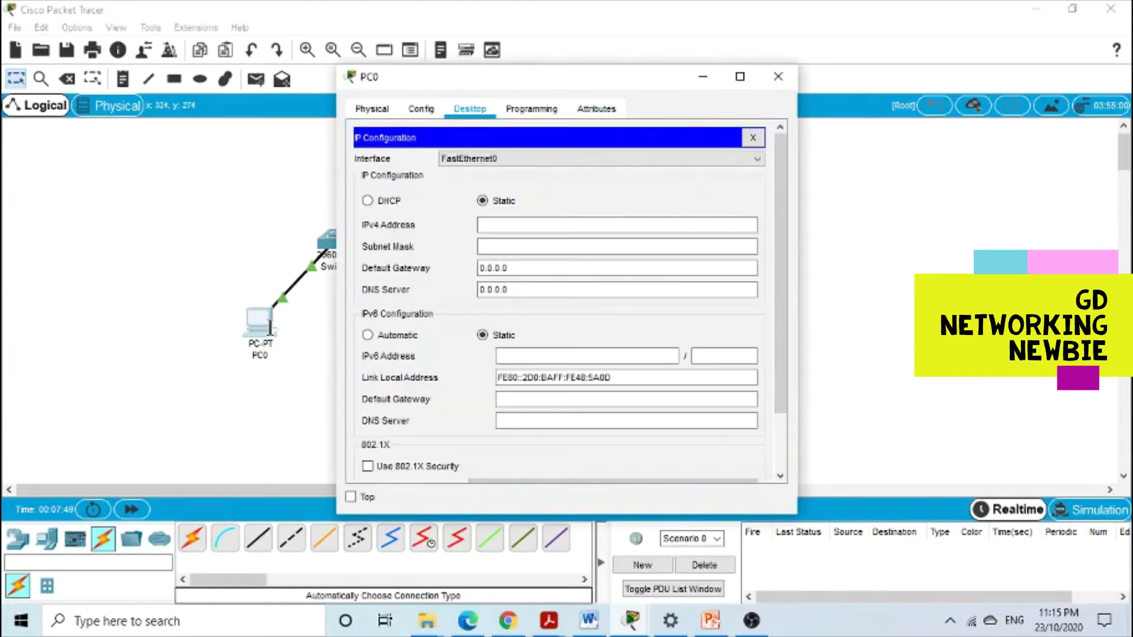
pyautogui.click(479, 225)
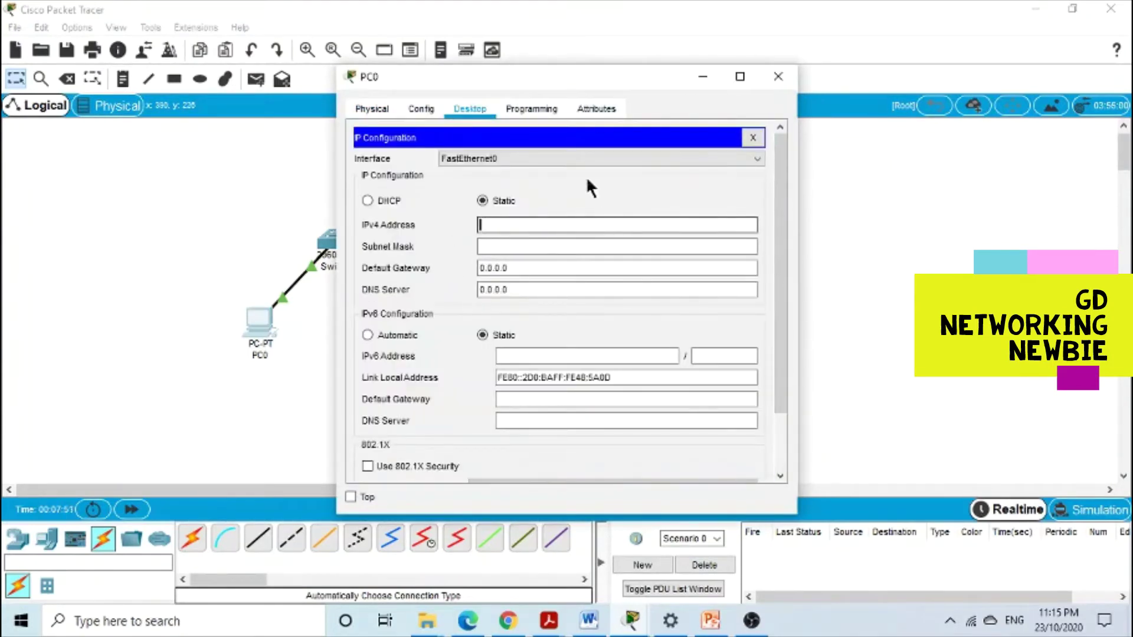
pyautogui.moveTo(624, 86); pyautogui.dragTo(800, 115)
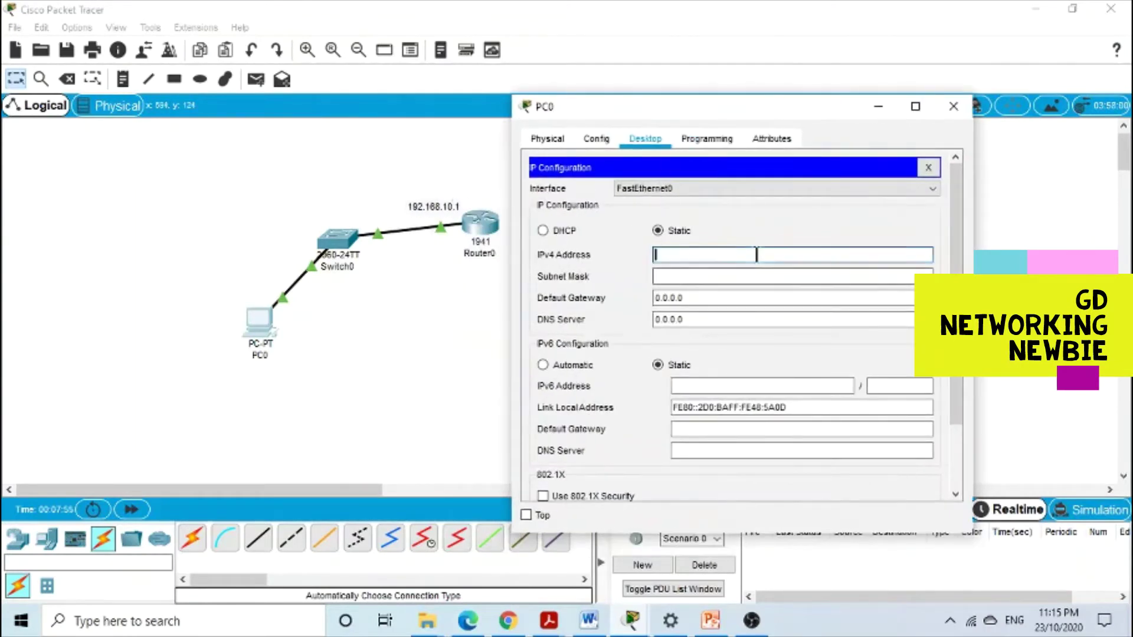
pyautogui.write('192')
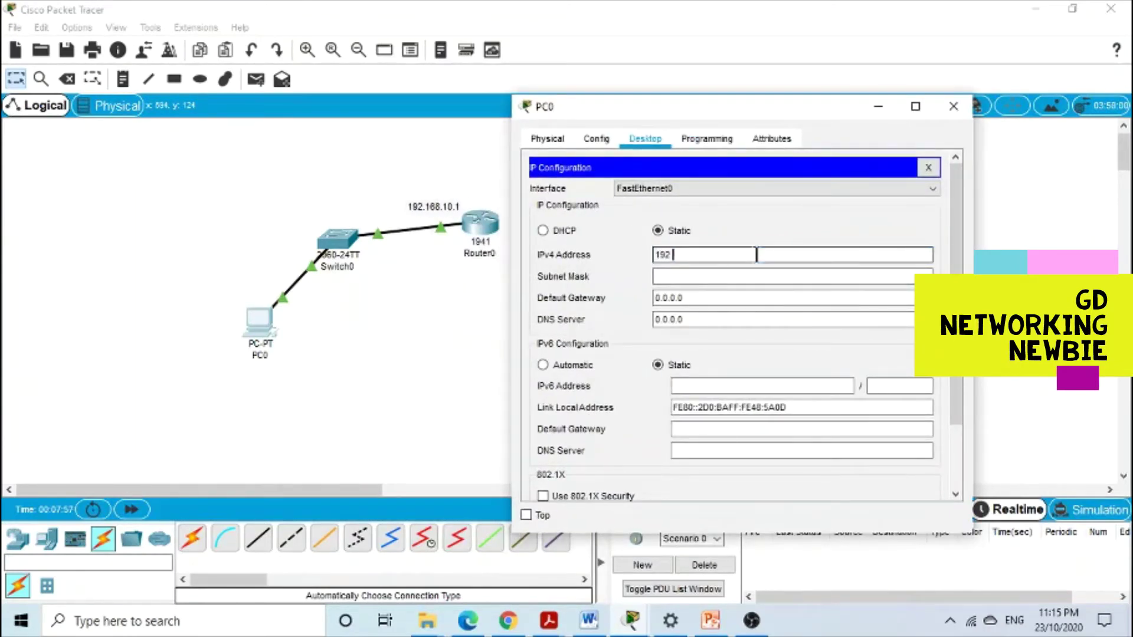
pyautogui.write('.168.10.2')
pyautogui.click(746, 275)
pyautogui.scroll(-1, 749, 273)
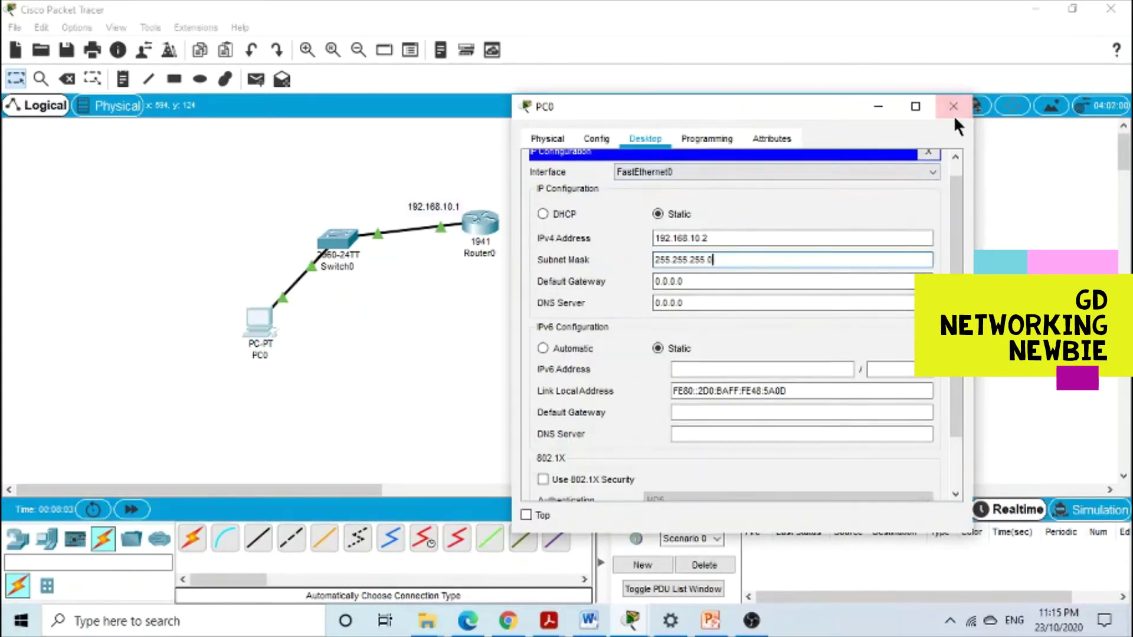
# Close PC0's IP Configuration and window, then reopen PC0's Desktop
pyautogui.click(927, 153)
pyautogui.moveTo(836, 112); pyautogui.dragTo(675, 119)
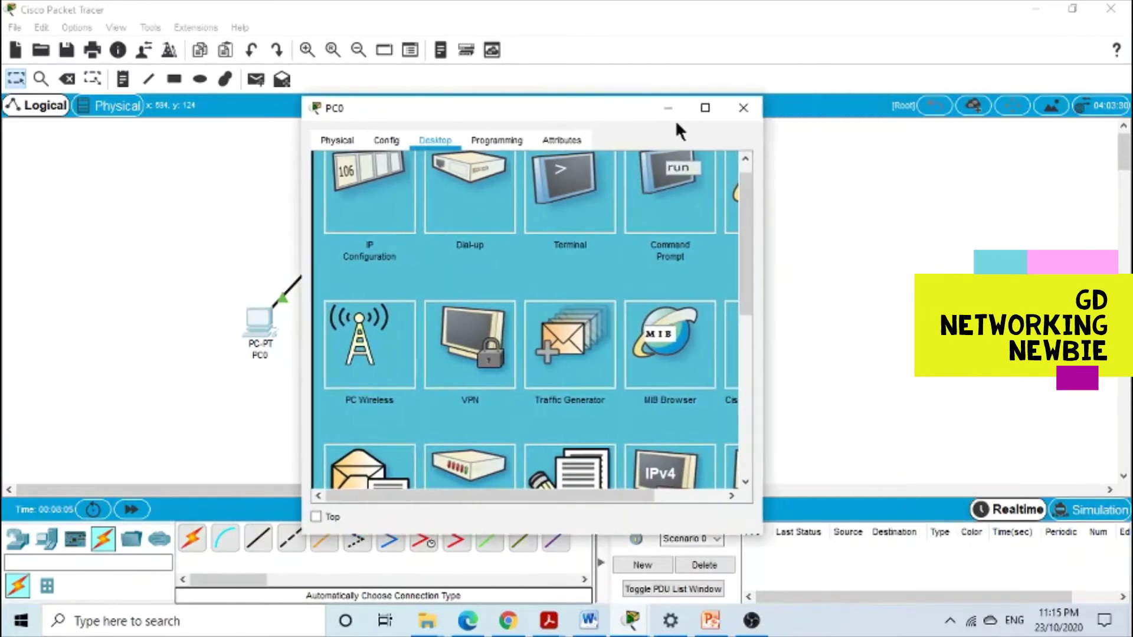
pyautogui.click(743, 114)
pyautogui.click(260, 323)
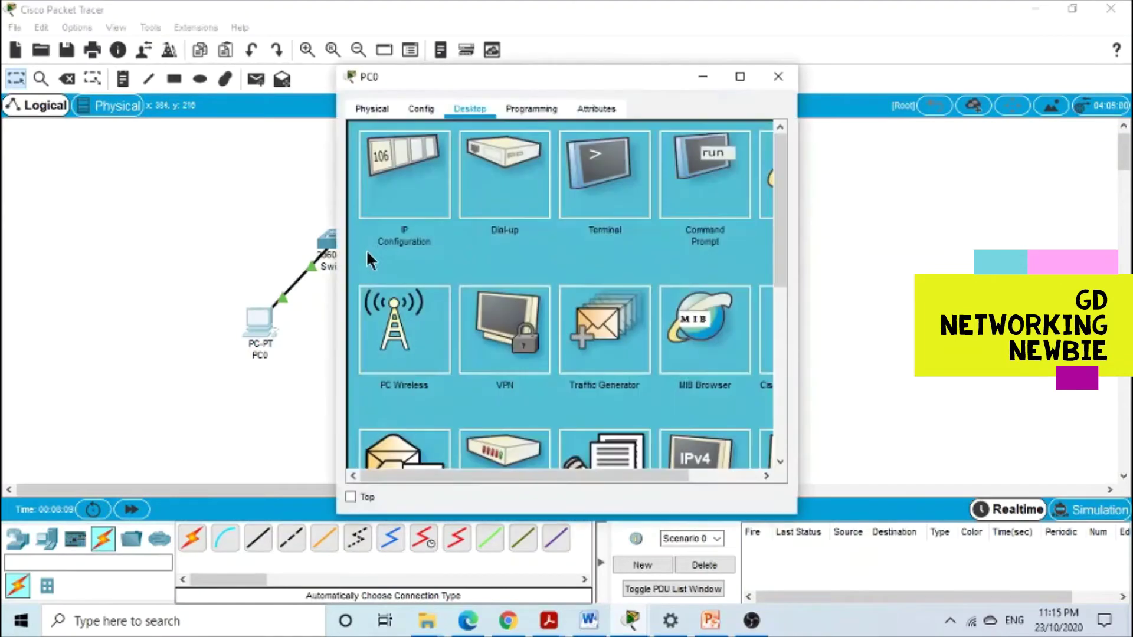
# SSH from PC0 to R1 at 192.168.10.1 with the local username and password, then minimize PC0
pyautogui.click(702, 170)
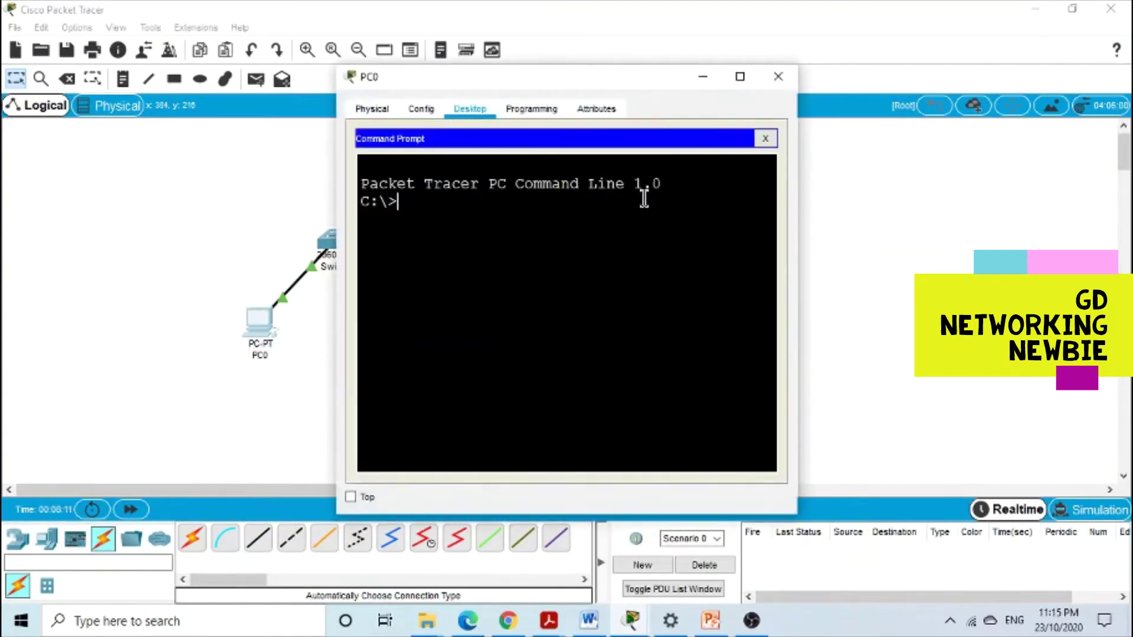
pyautogui.moveTo(564, 80); pyautogui.dragTo(441, 84)
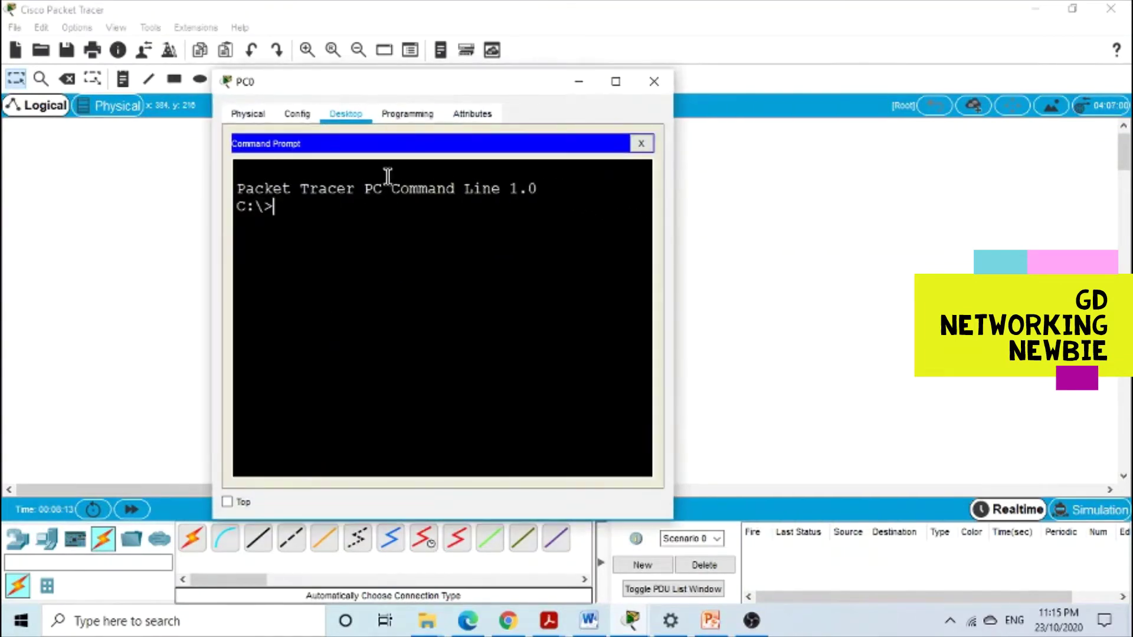
pyautogui.write('ssh')
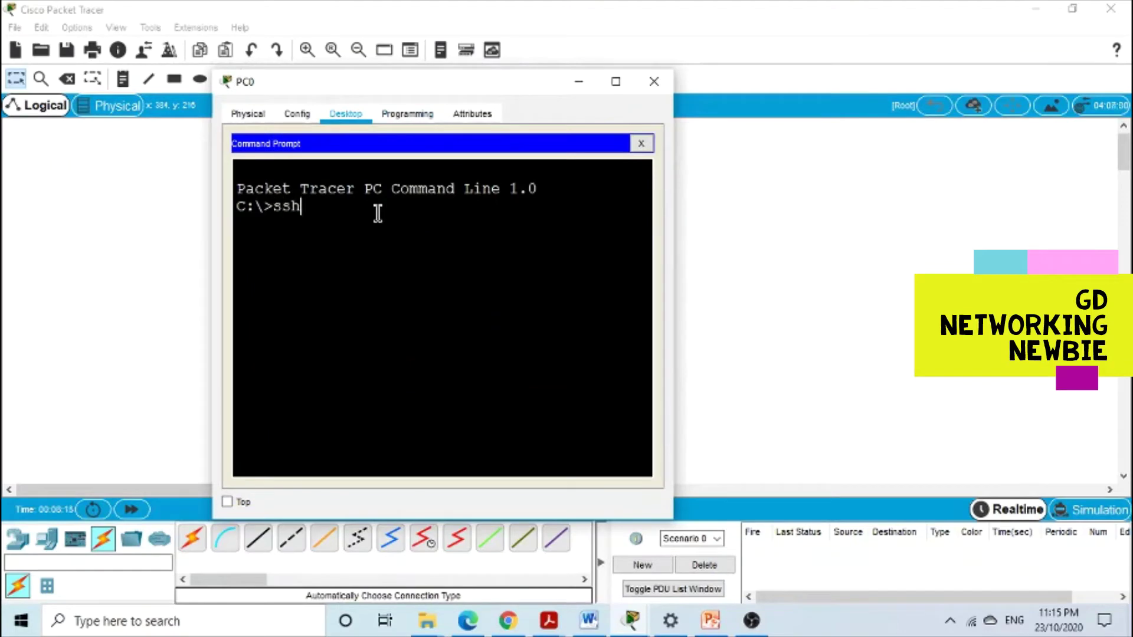
pyautogui.write(' -l Ishaan')
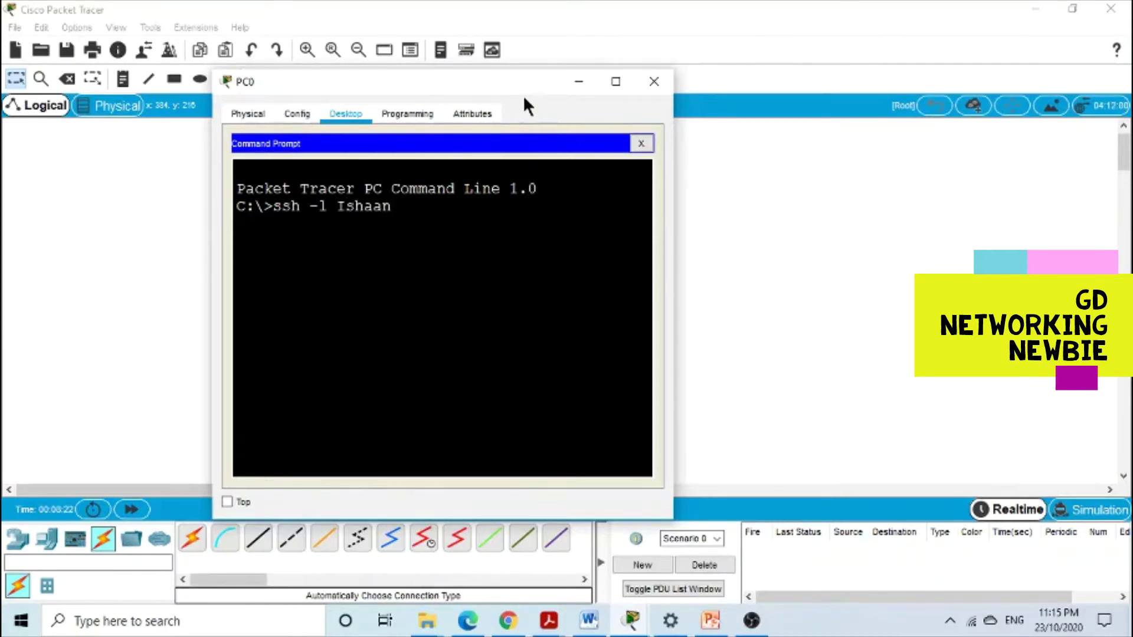
pyautogui.moveTo(522, 88); pyautogui.dragTo(413, 142)
pyautogui.write('19')
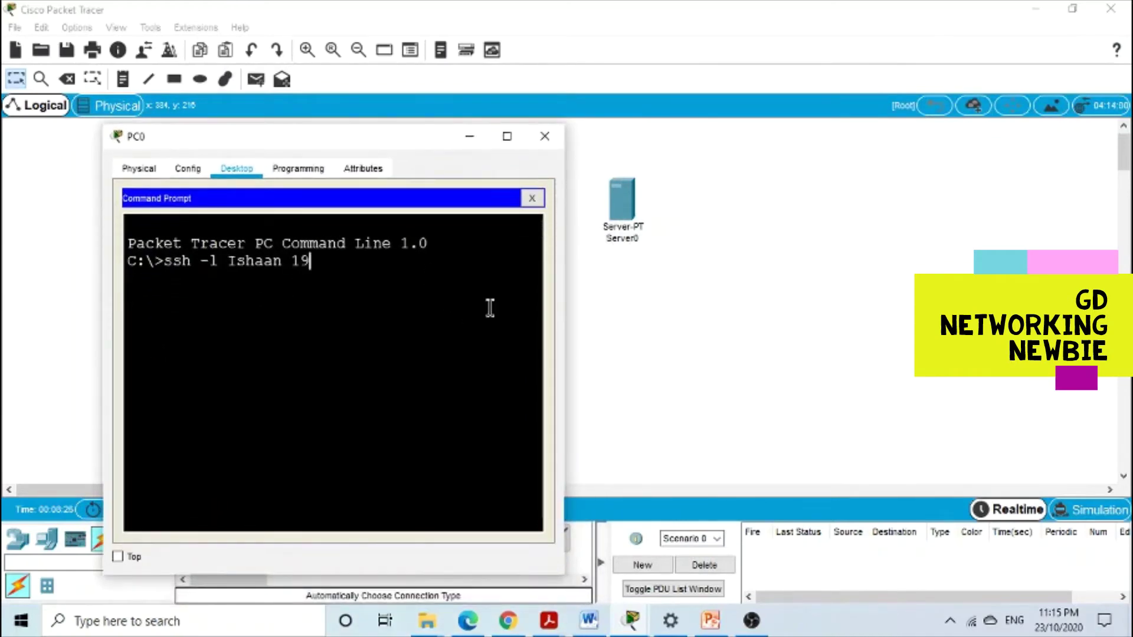
pyautogui.write('2.168.')
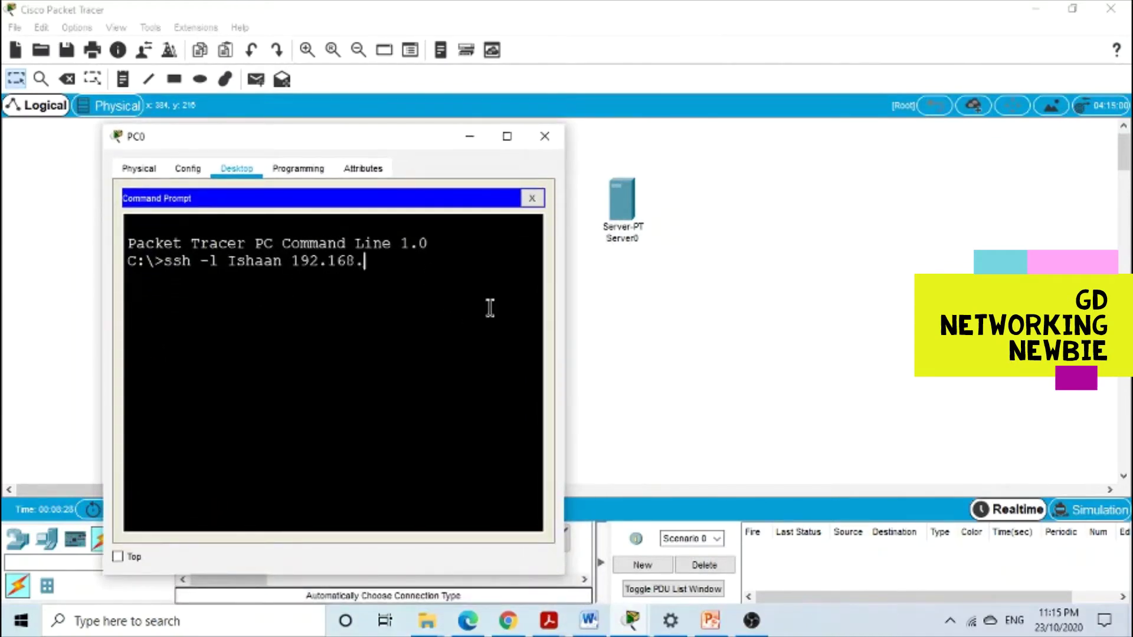
pyautogui.write('10.1')
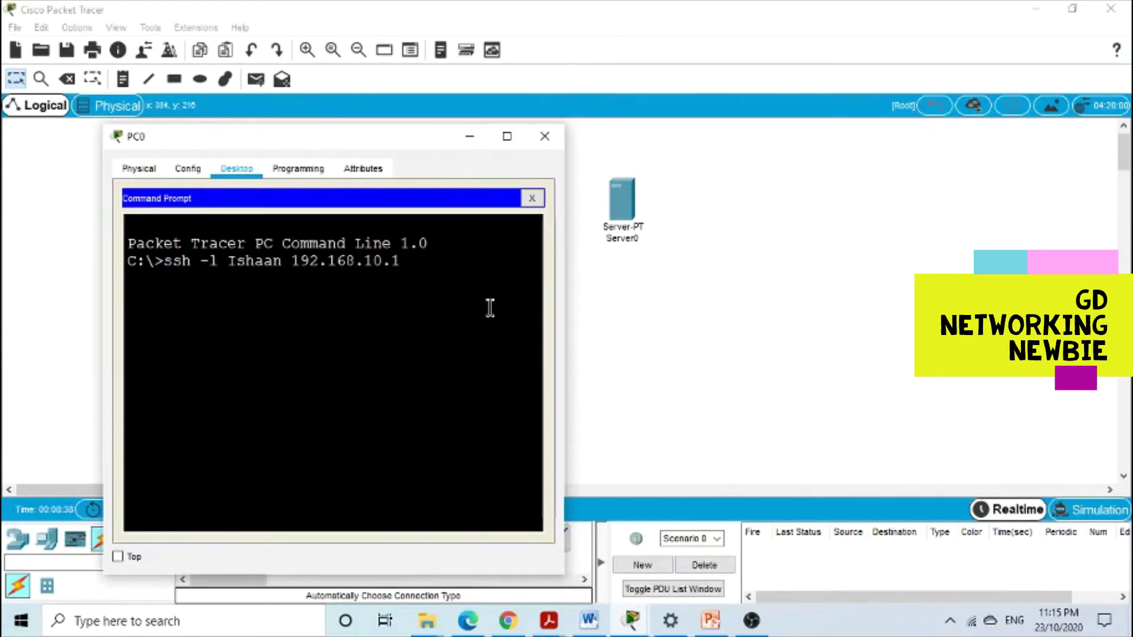
pyautogui.press('Return')
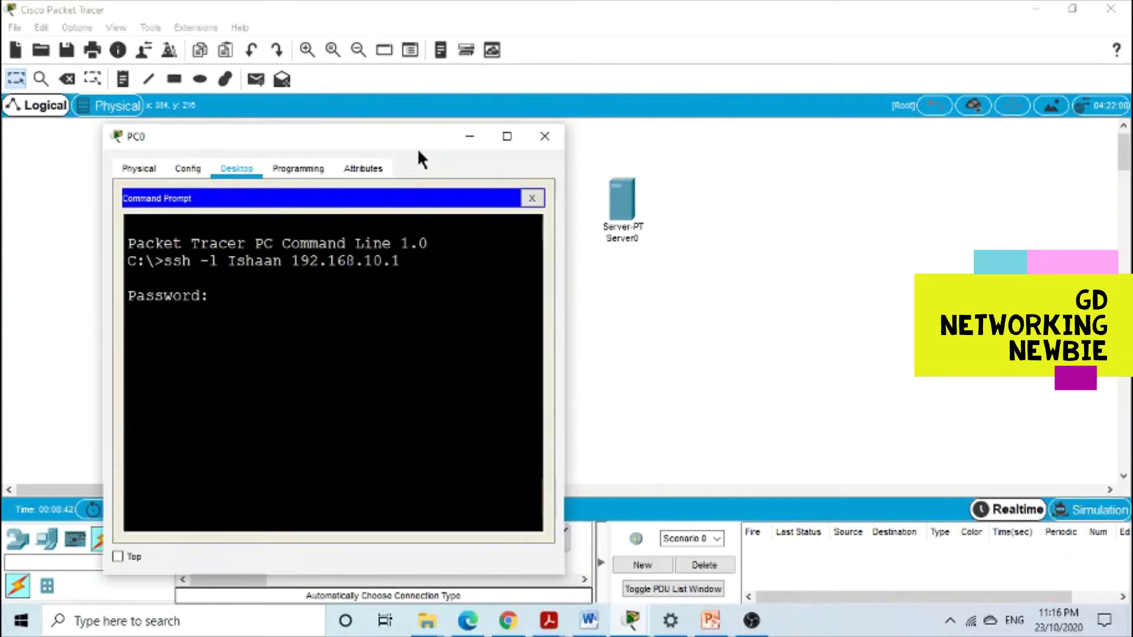
pyautogui.moveTo(418, 151); pyautogui.dragTo(388, 175)
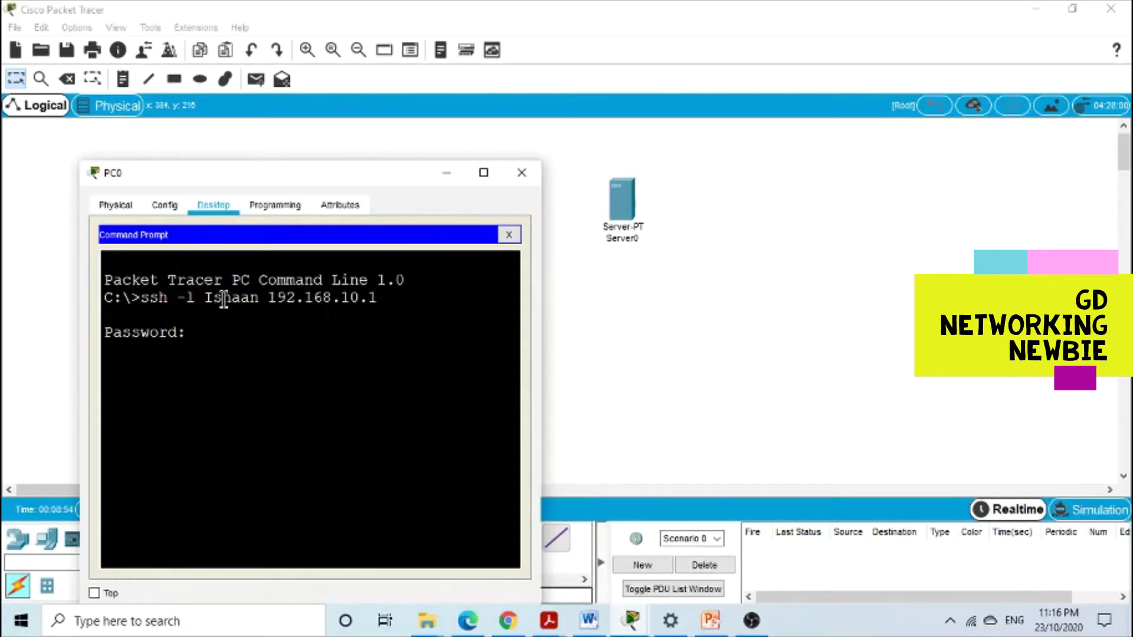
pyautogui.press('Return')
pyautogui.click(446, 172)
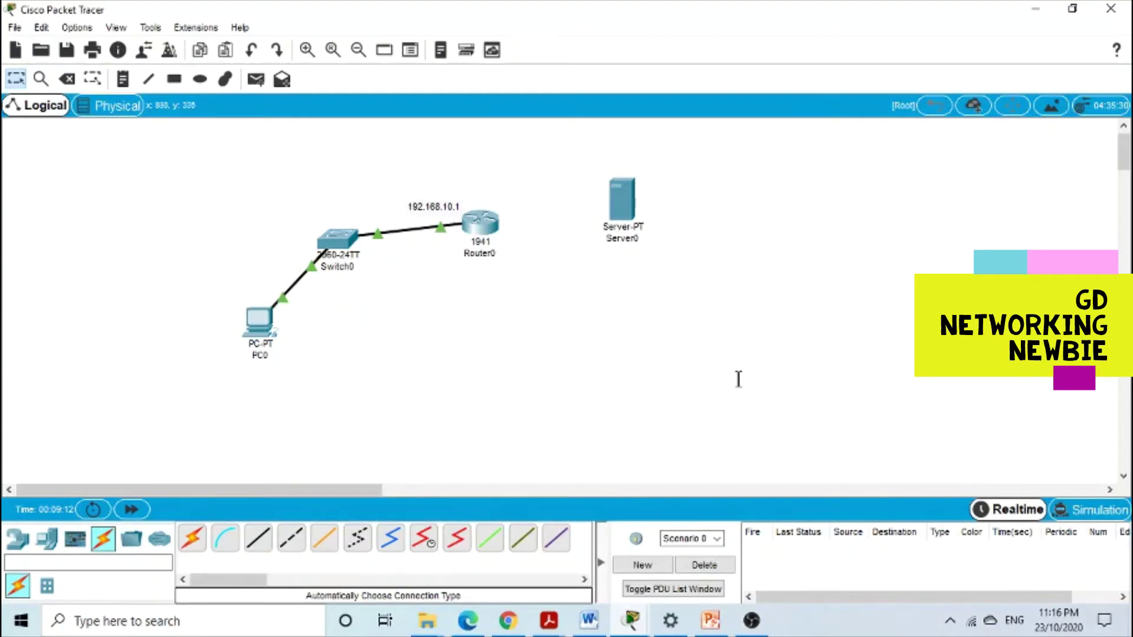
# Cable Router0 to Server0 using the automatic connection type, repositioning Server0
pyautogui.moveTo(627, 200)
pyautogui.mouseDown()
pyautogui.moveTo(618, 220)
pyautogui.moveTo(633, 215)
pyautogui.moveTo(638, 233)
pyautogui.moveTo(635, 221)
pyautogui.mouseUp()
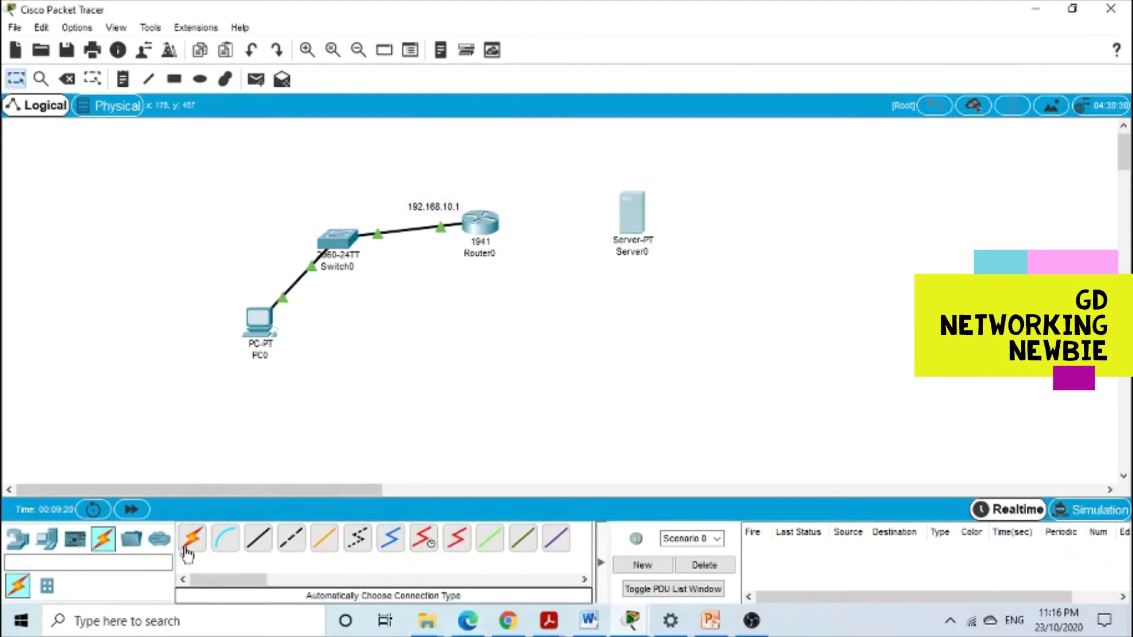
pyautogui.click(190, 542)
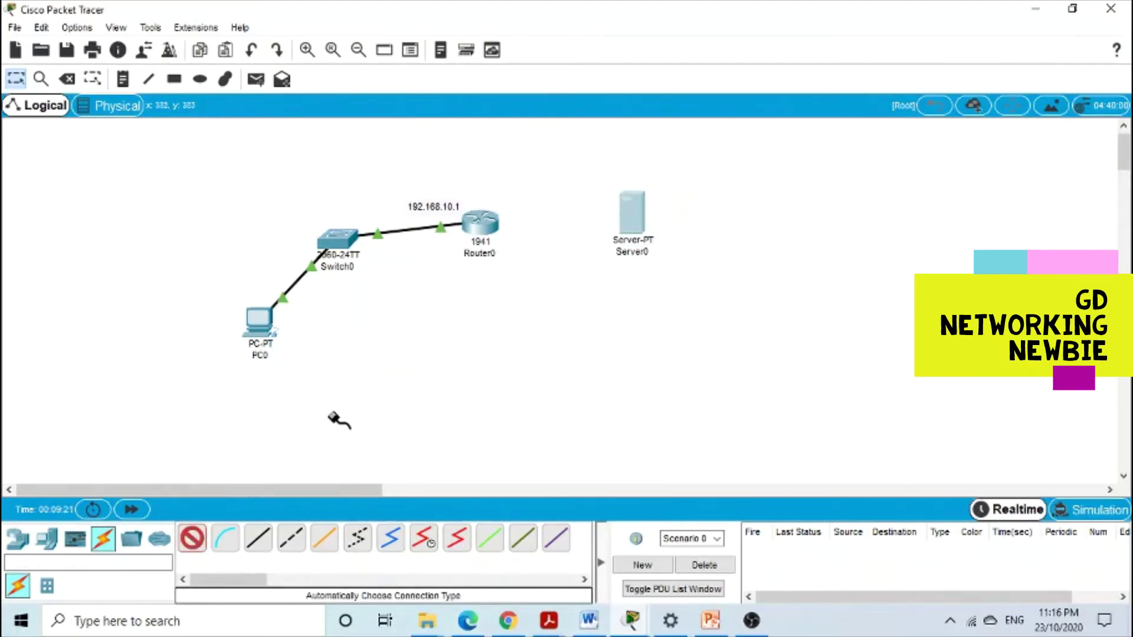
pyautogui.click(481, 223)
pyautogui.click(631, 215)
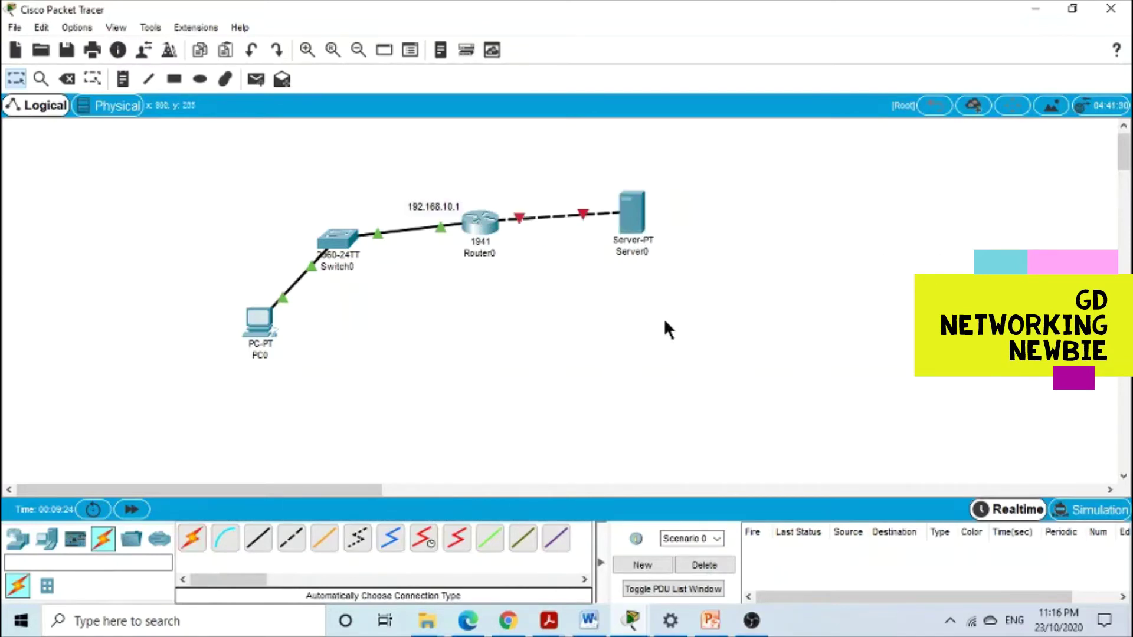
pyautogui.moveTo(649, 230); pyautogui.dragTo(638, 236)
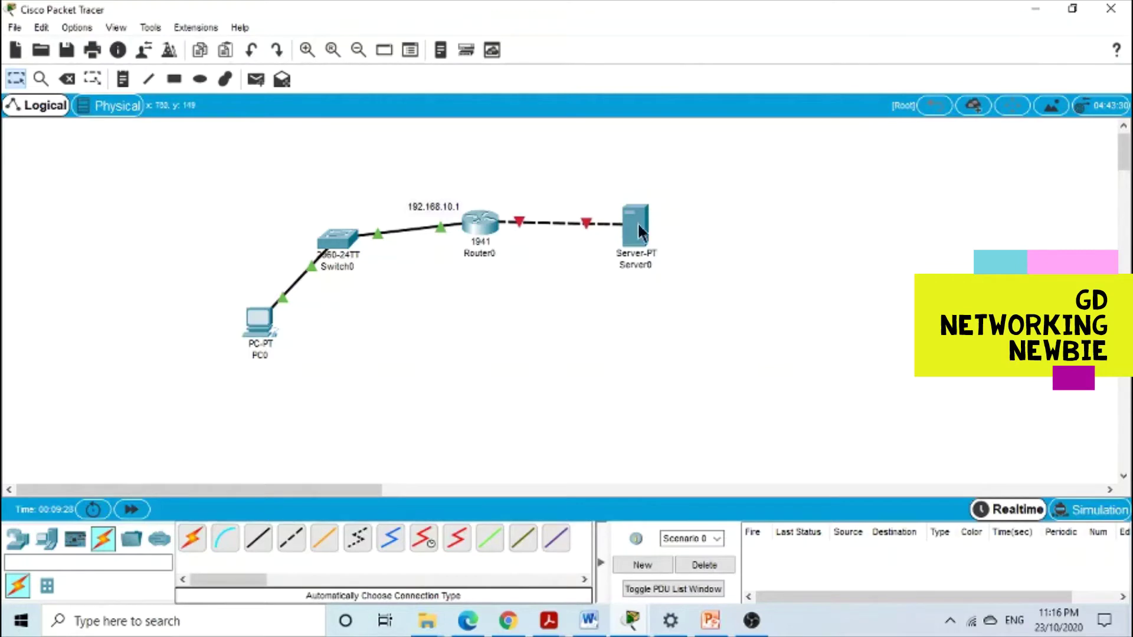
# Set Server0's static IPv4 to 192.168.1.1 with mask 255.255.255.0 and close its window
pyautogui.click(638, 221)
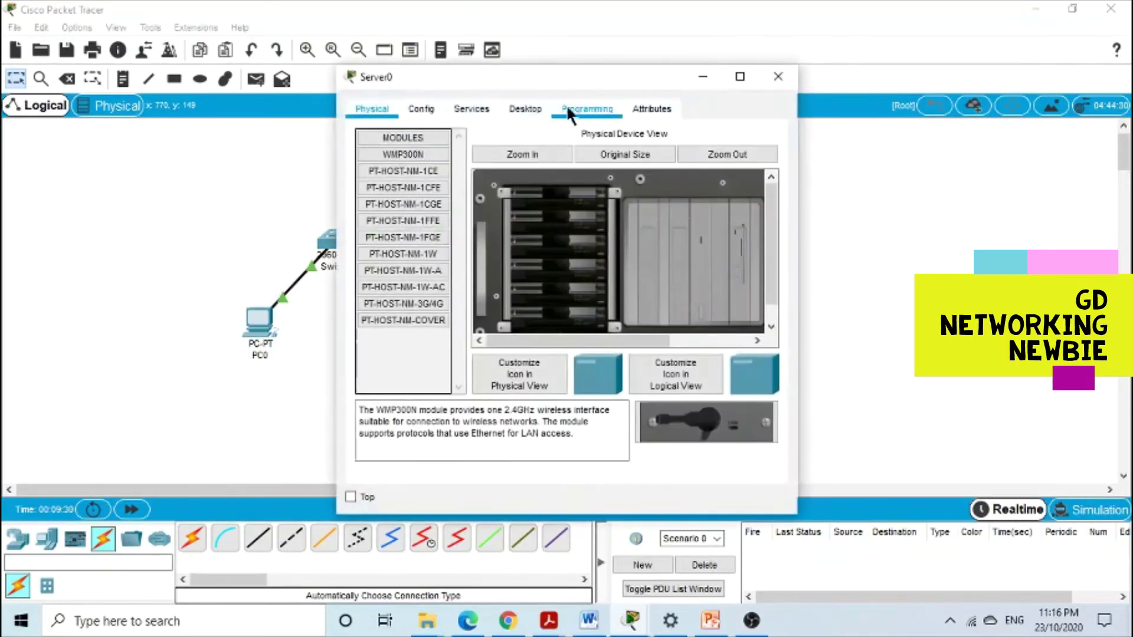
pyautogui.click(527, 109)
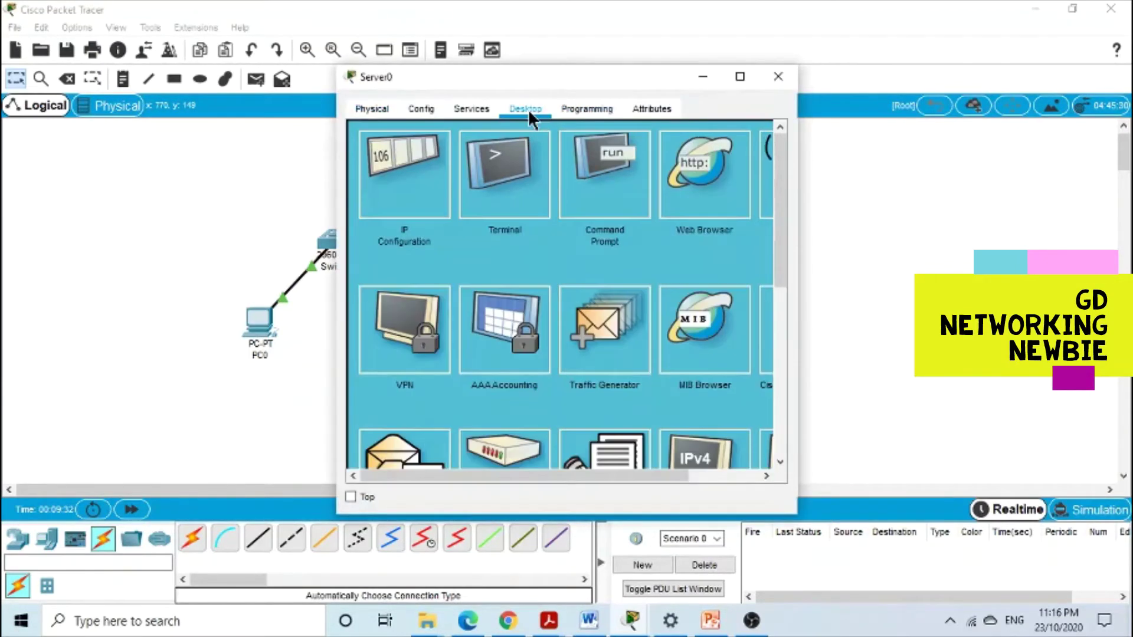
pyautogui.click(423, 175)
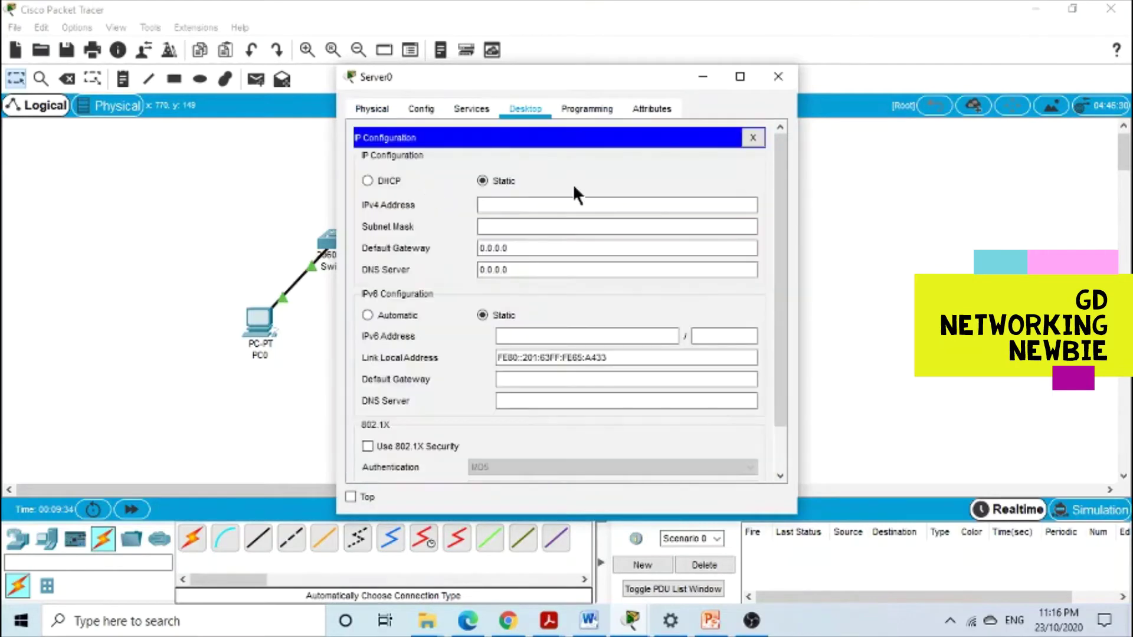
pyautogui.click(628, 206)
pyautogui.write('19')
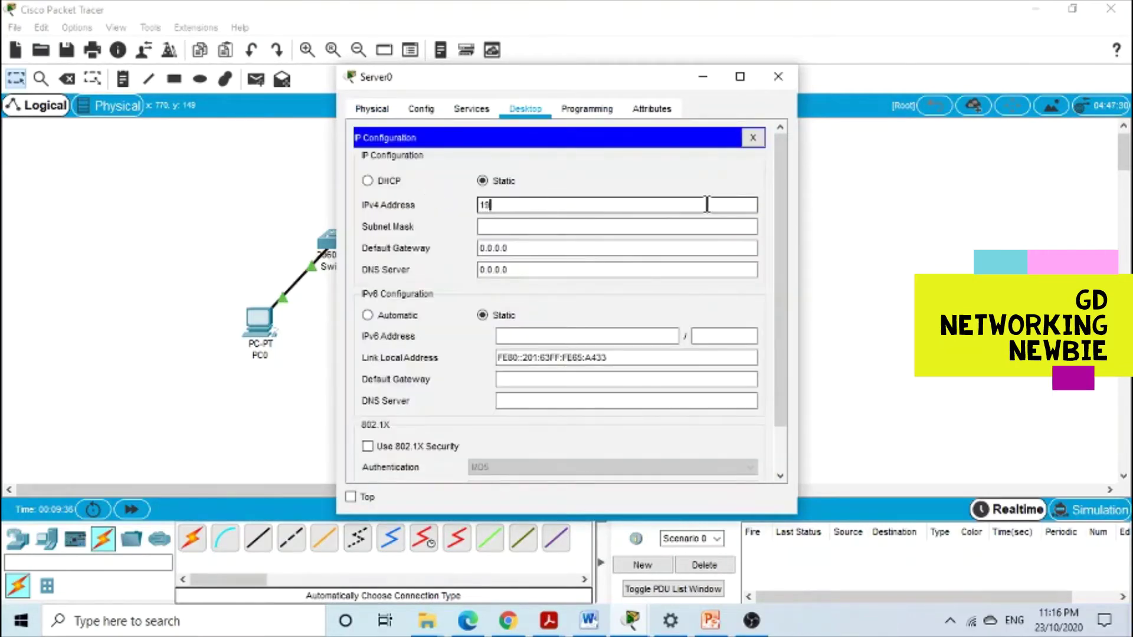
pyautogui.write('2.168.1.1')
pyautogui.click(601, 230)
pyautogui.moveTo(573, 82); pyautogui.dragTo(748, 132)
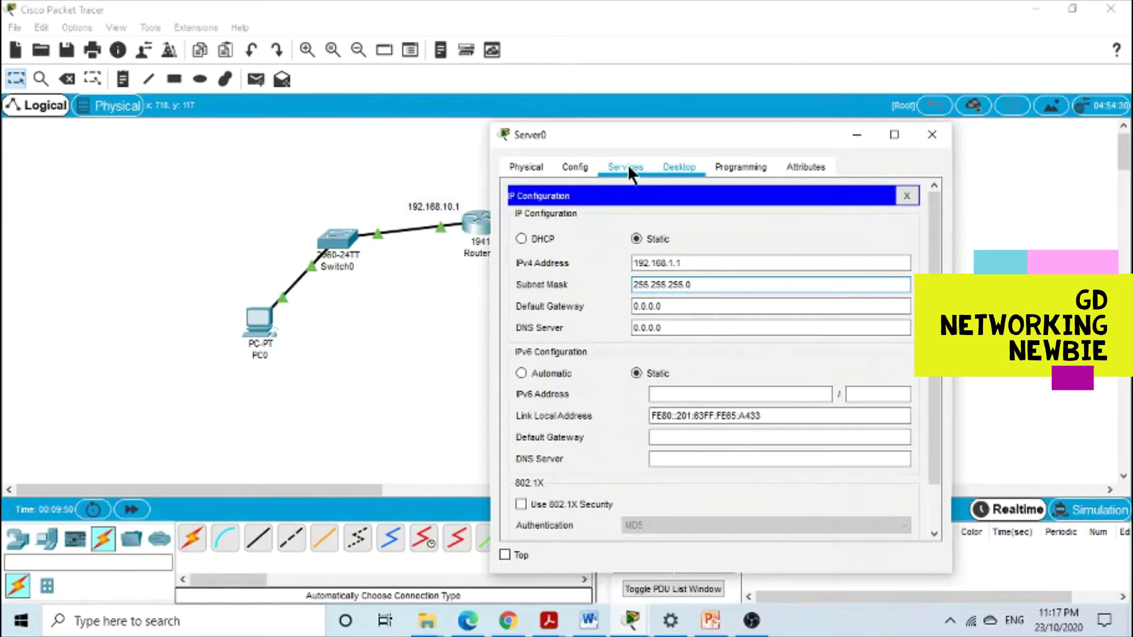
pyautogui.click(927, 136)
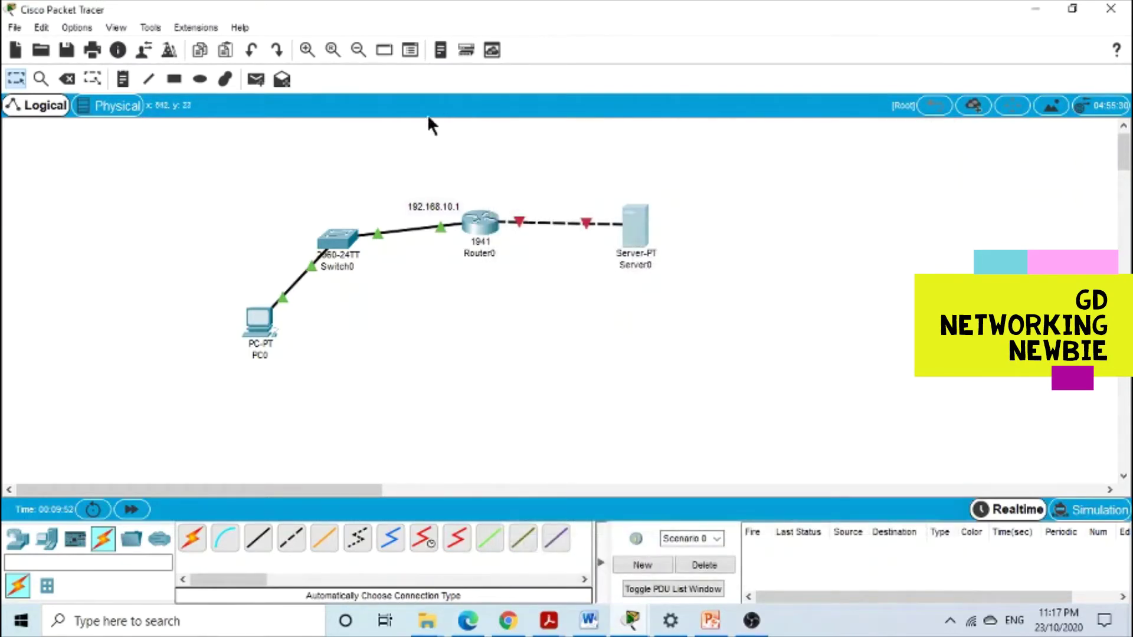
# Place a 192.168.1.2 note above Server0 and copy its text
pyautogui.click(122, 78)
pyautogui.click(506, 192)
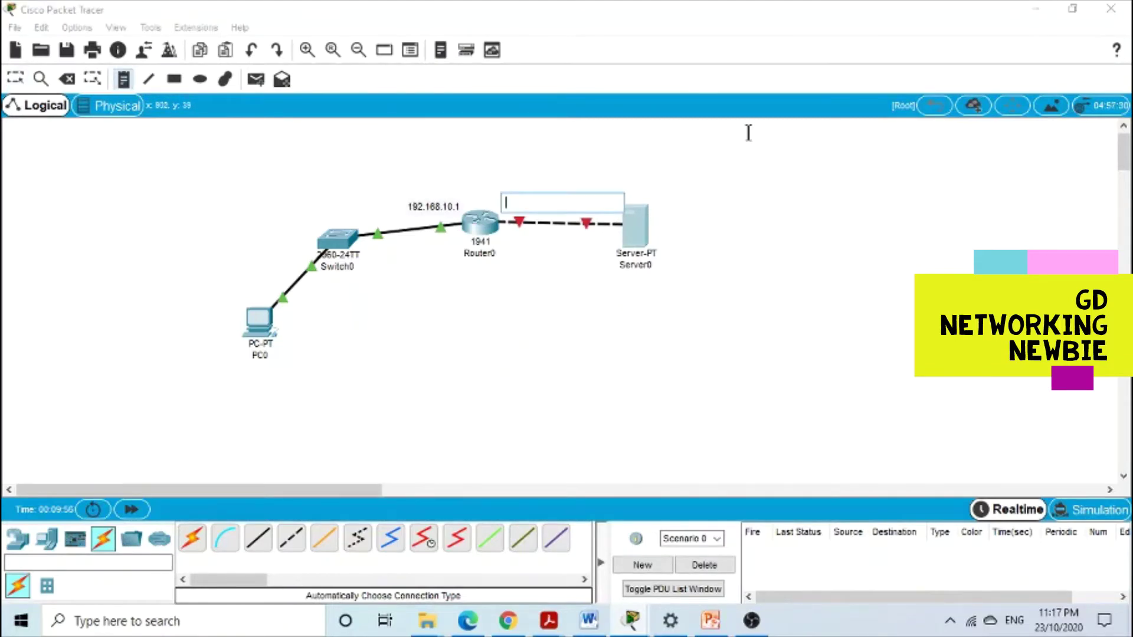
pyautogui.write('192.168.')
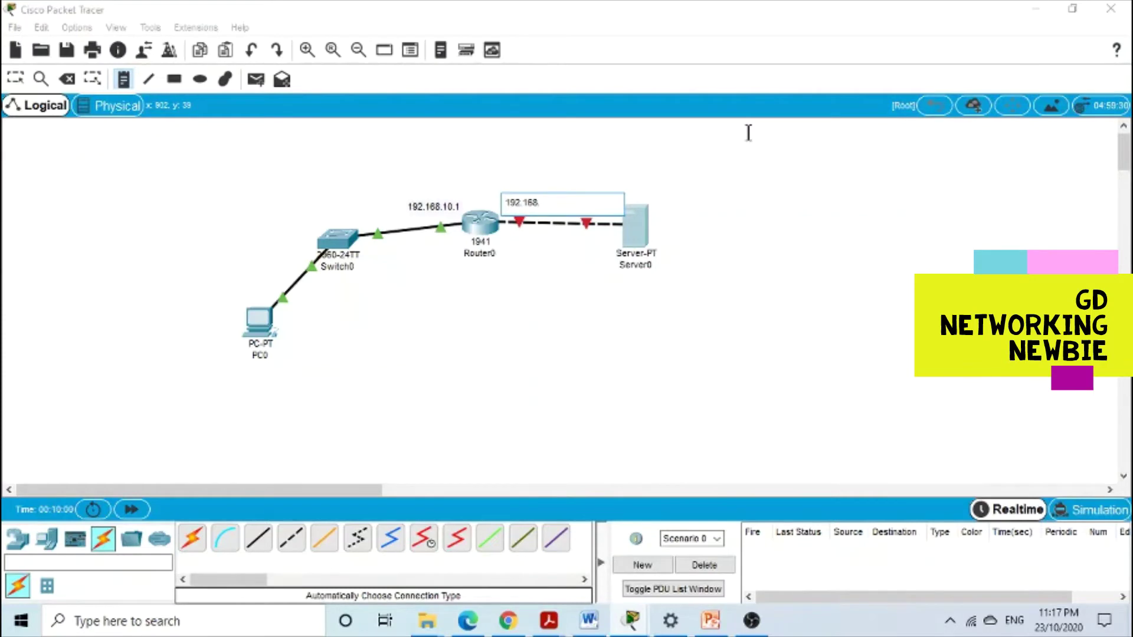
pyautogui.write('1.2')
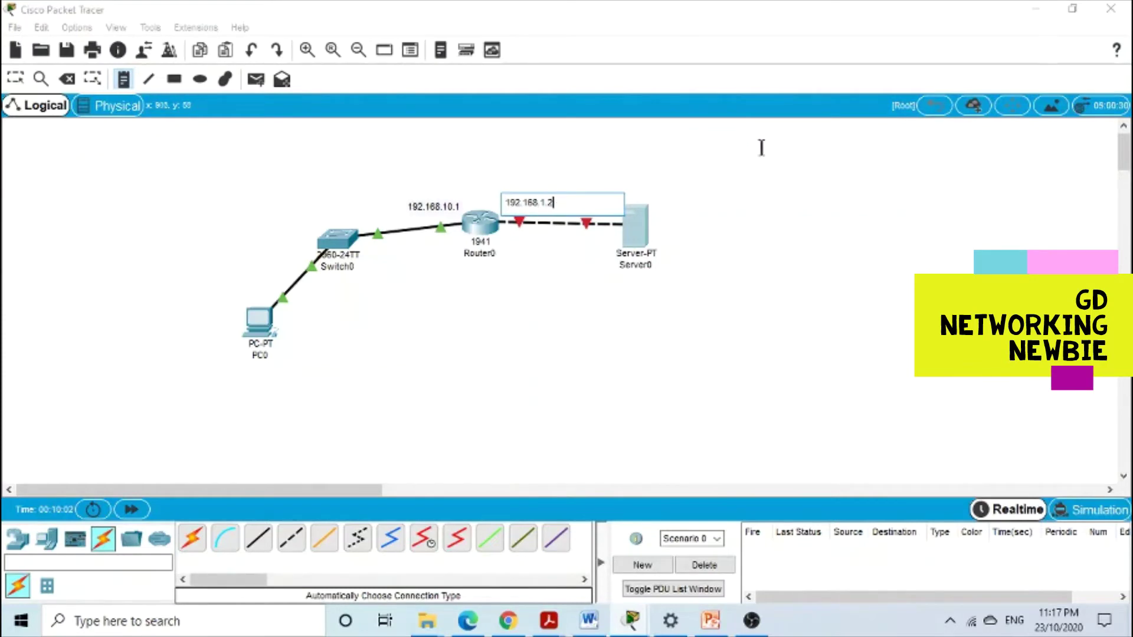
pyautogui.click(784, 182)
pyautogui.click(533, 200)
pyautogui.click(691, 282)
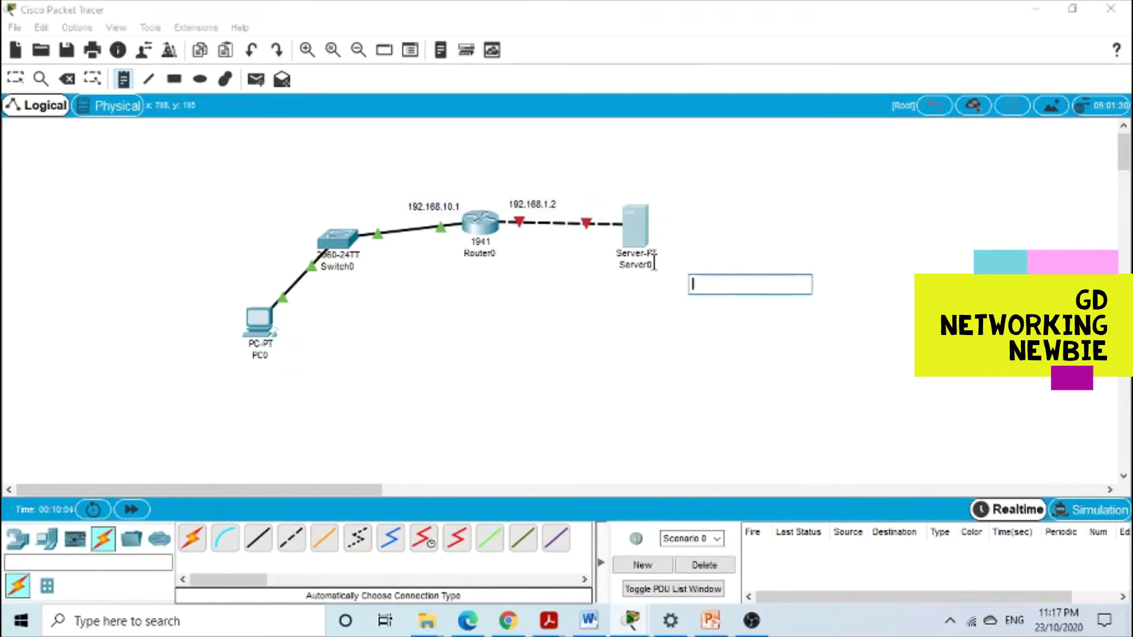
pyautogui.press('Escape')
pyautogui.moveTo(527, 198); pyautogui.dragTo(628, 178)
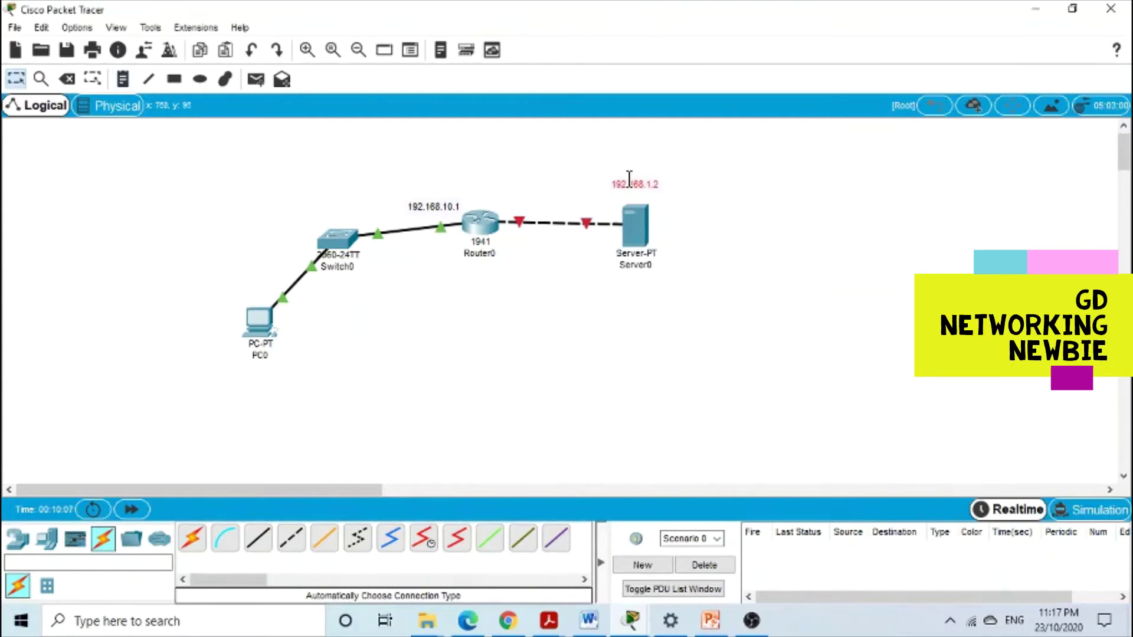
pyautogui.click(643, 223)
pyautogui.click(770, 79)
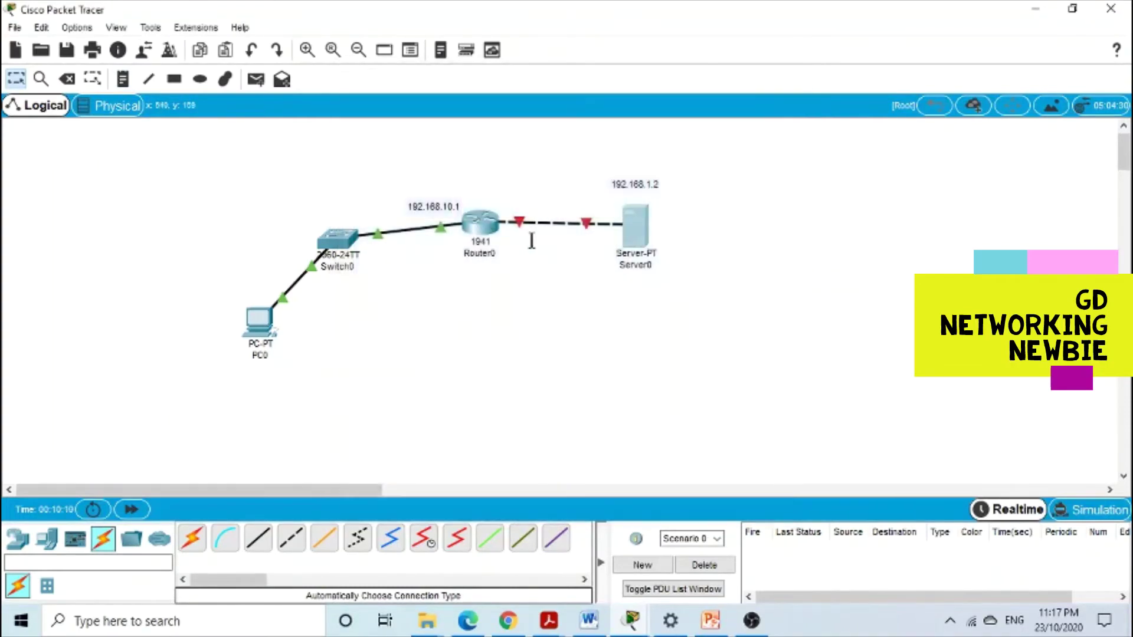
pyautogui.doubleClick(616, 185)
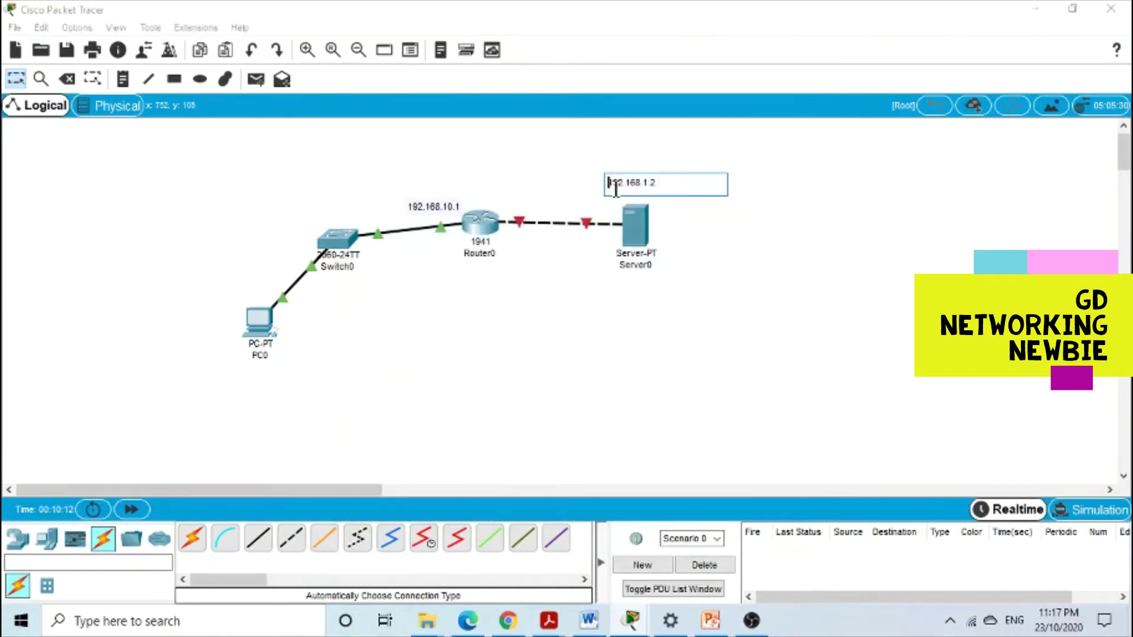
pyautogui.tripleClick(659, 185)
pyautogui.hotkey('ctrl', 'c')
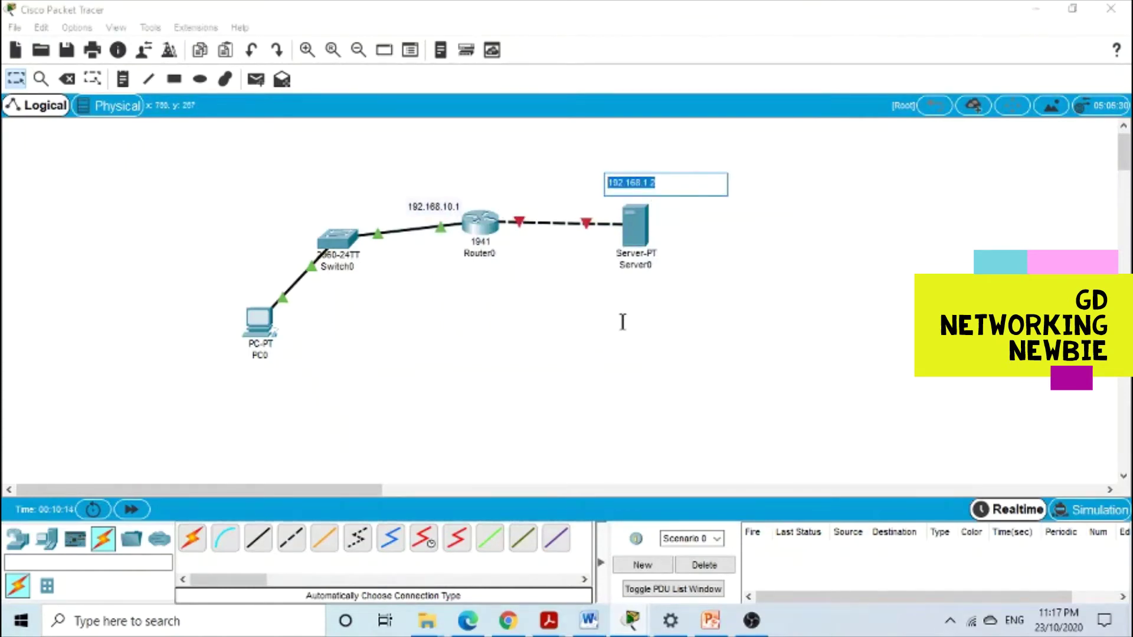
pyautogui.click(621, 321)
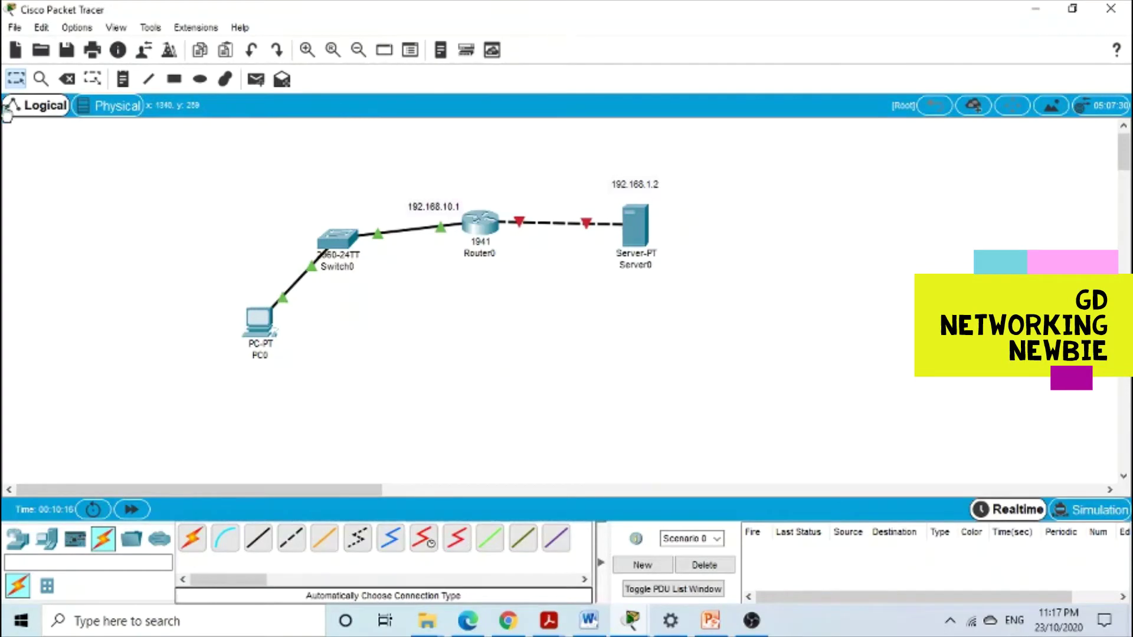
# Add a 192.168.1.1 note beside Router0's server-facing link end
pyautogui.click(124, 78)
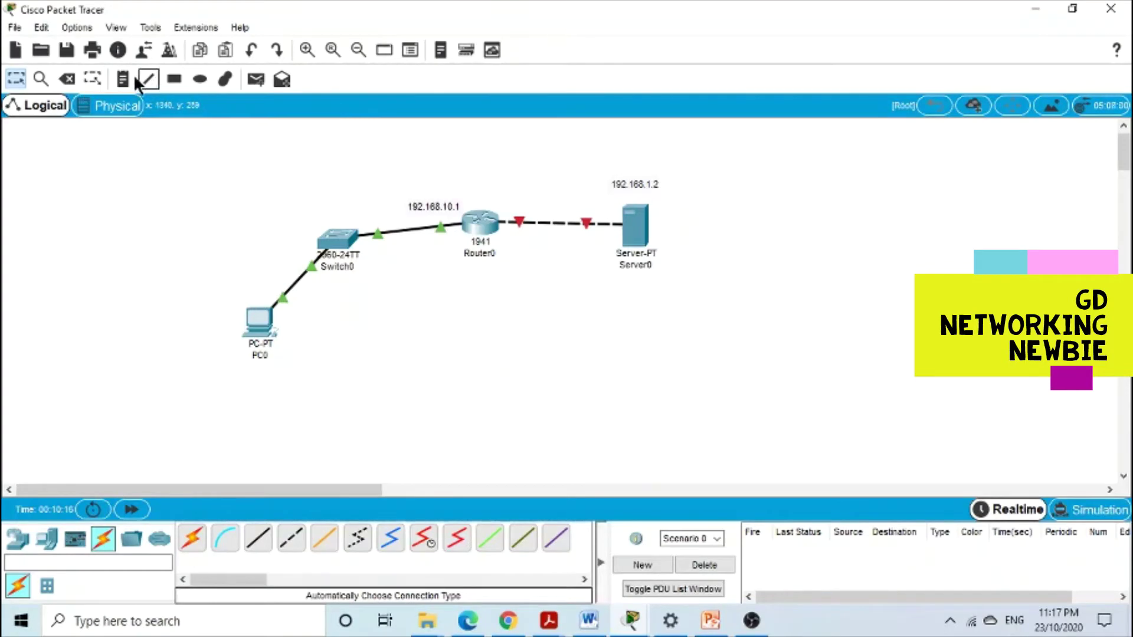
pyautogui.click(493, 199)
pyautogui.hotkey('ctrl', 'v')
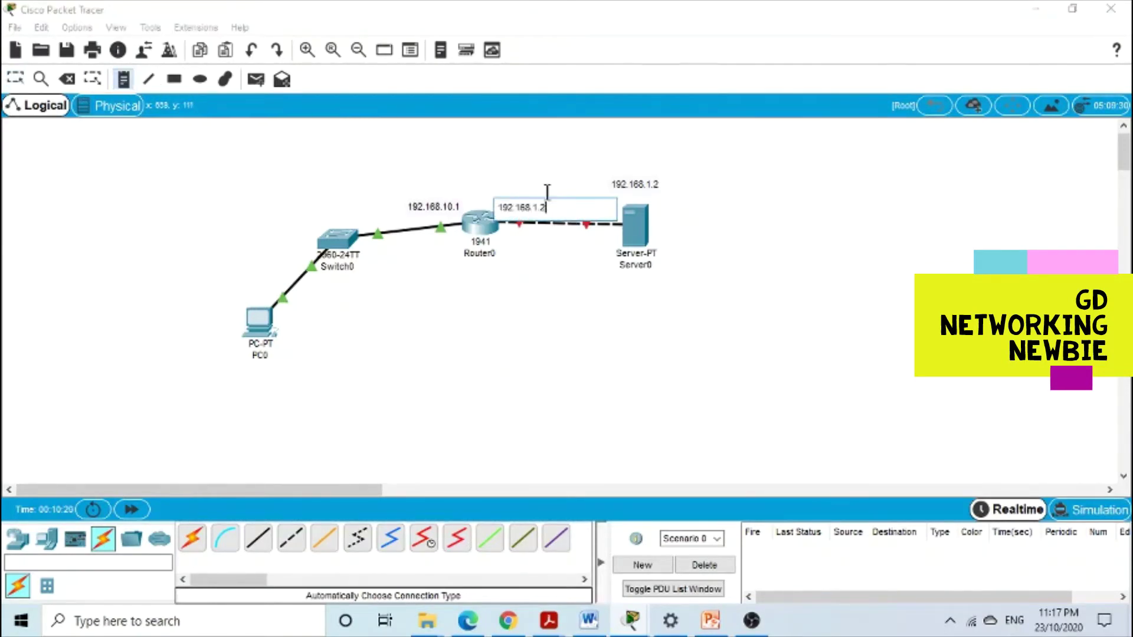
pyautogui.click(563, 328)
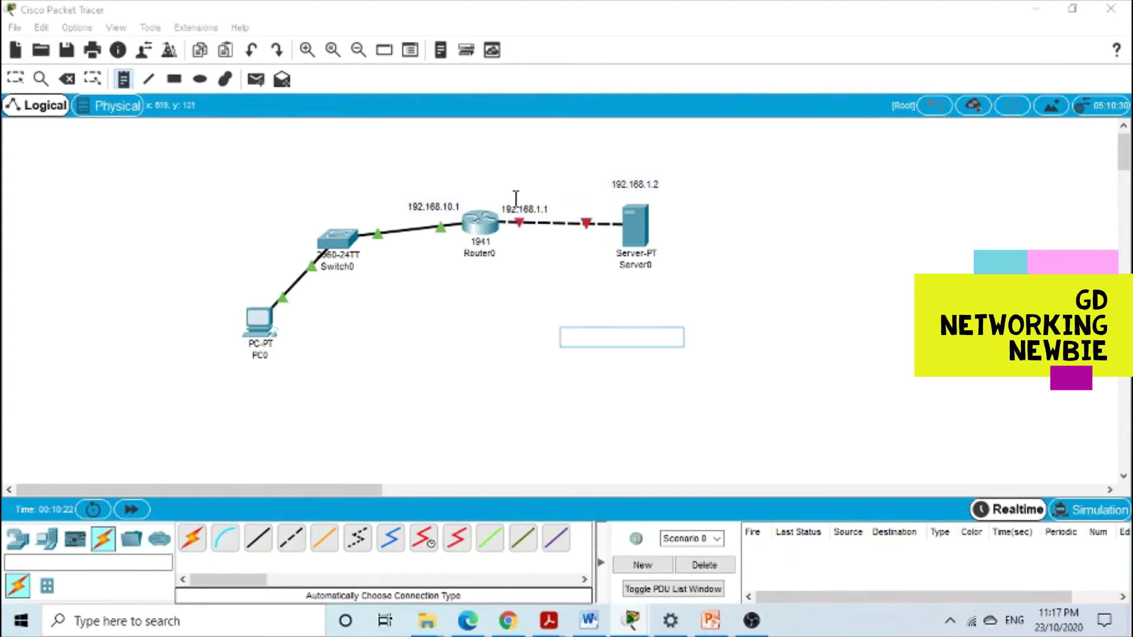
pyautogui.click(519, 204)
pyautogui.click(534, 278)
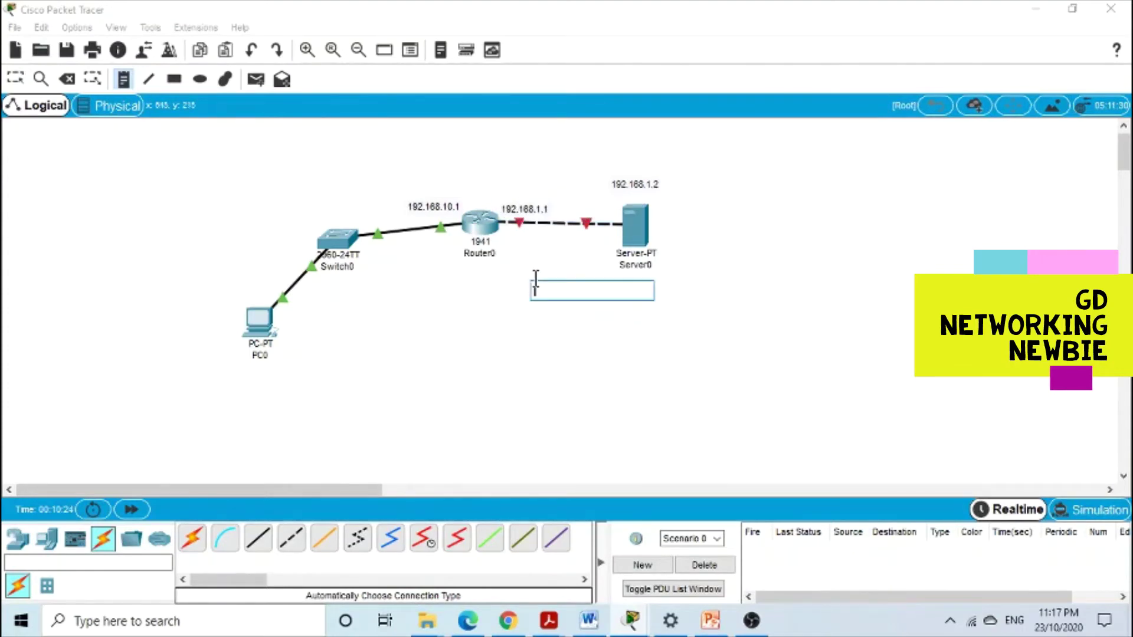
pyautogui.press('Escape')
pyautogui.moveTo(520, 203); pyautogui.dragTo(515, 197)
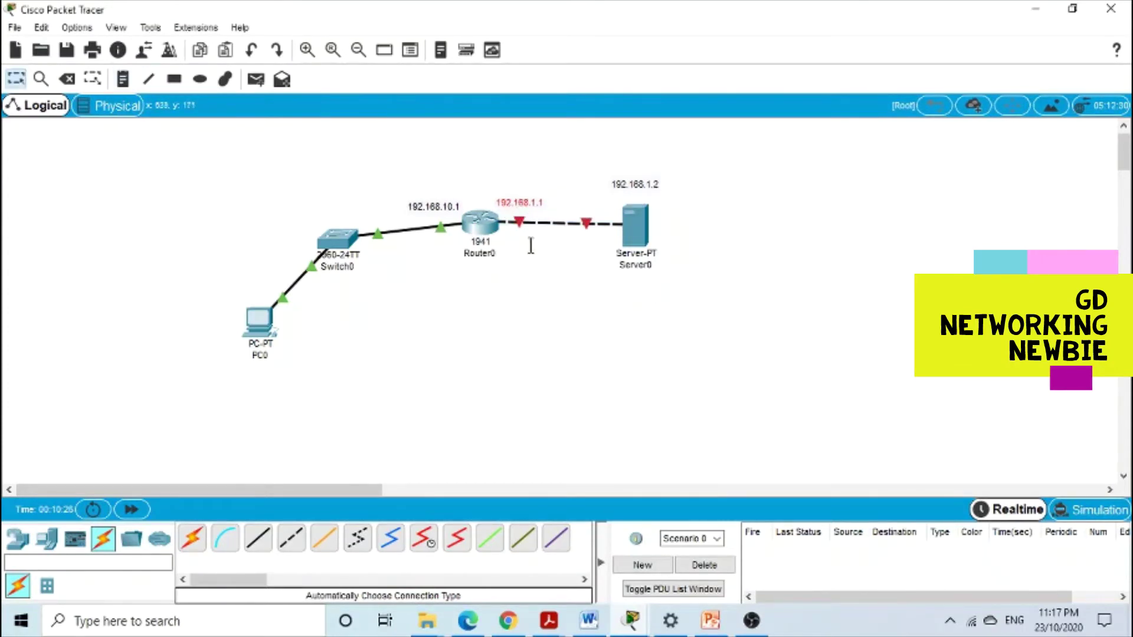
pyautogui.moveTo(520, 221)
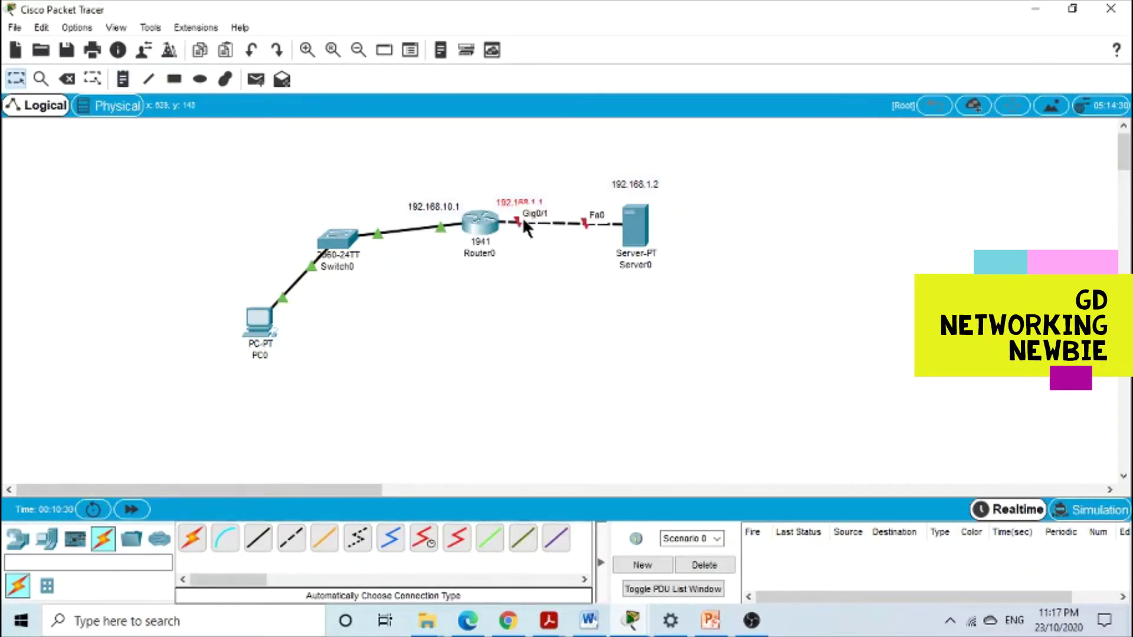
pyautogui.click(519, 345)
pyautogui.click(636, 232)
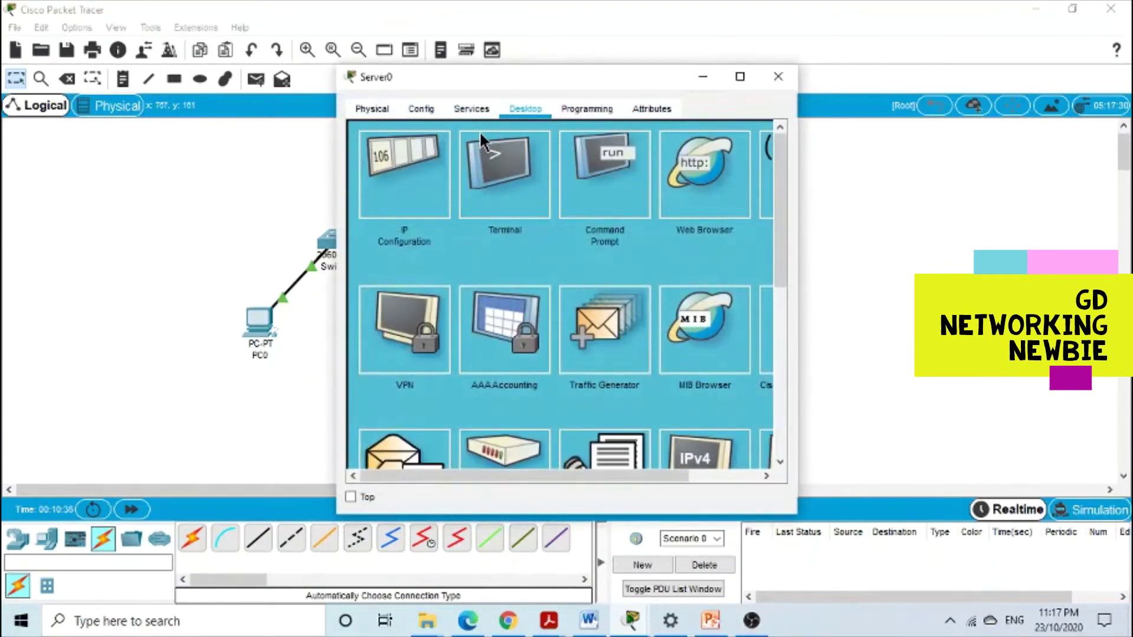
# Open Server0's AAA service and choose Tacacs as the server type
pyautogui.click(479, 108)
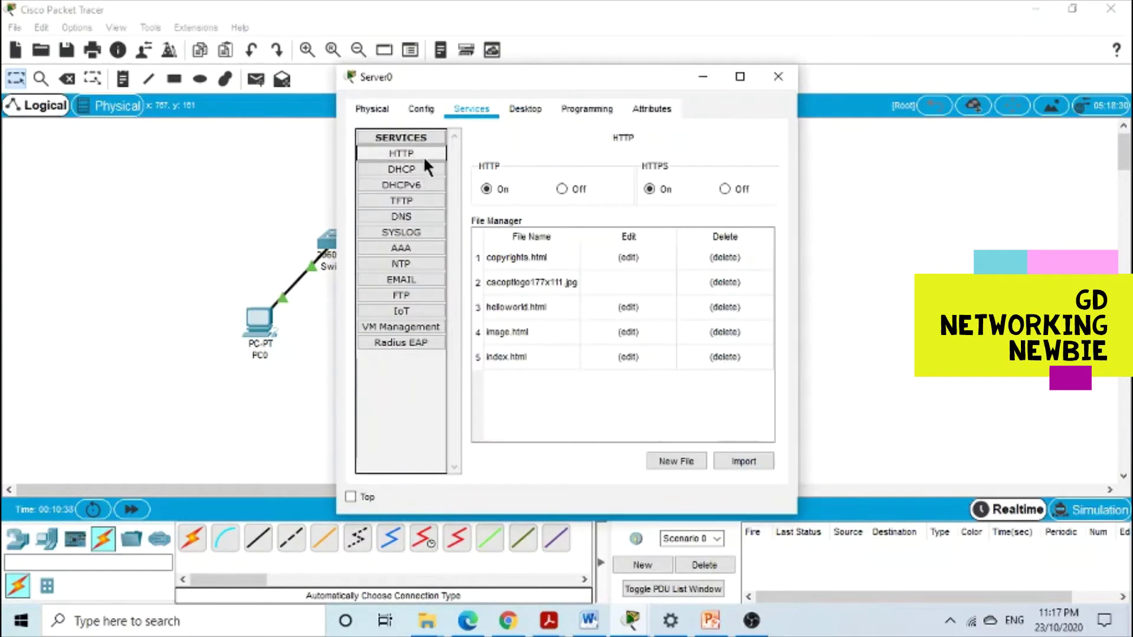
pyautogui.click(419, 248)
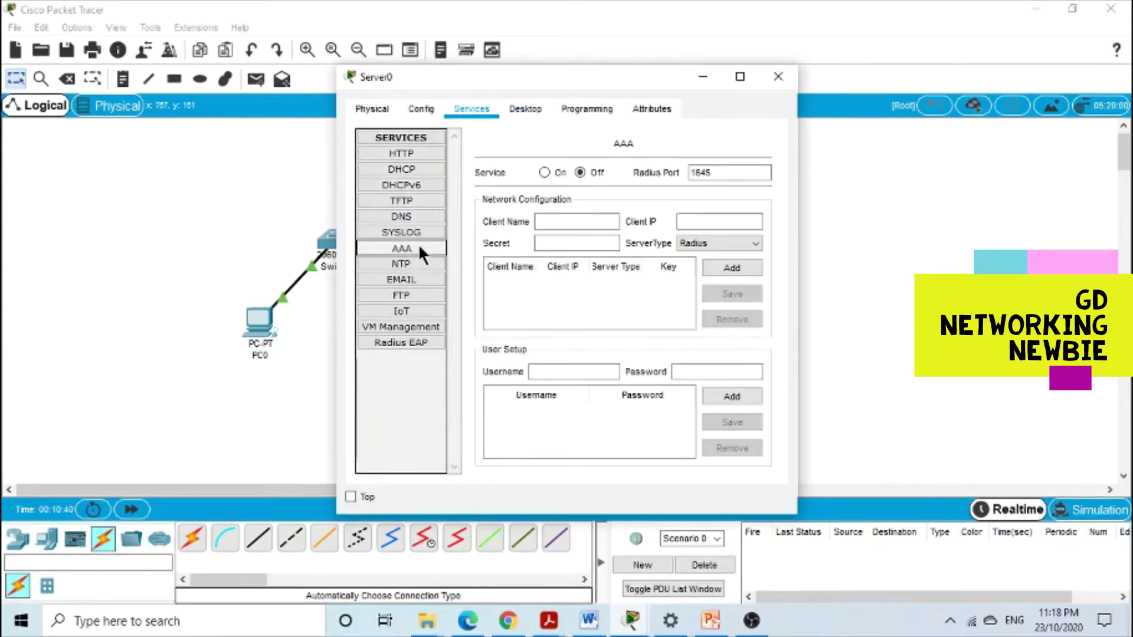
pyautogui.moveTo(628, 79); pyautogui.dragTo(520, 83)
pyautogui.click(630, 79)
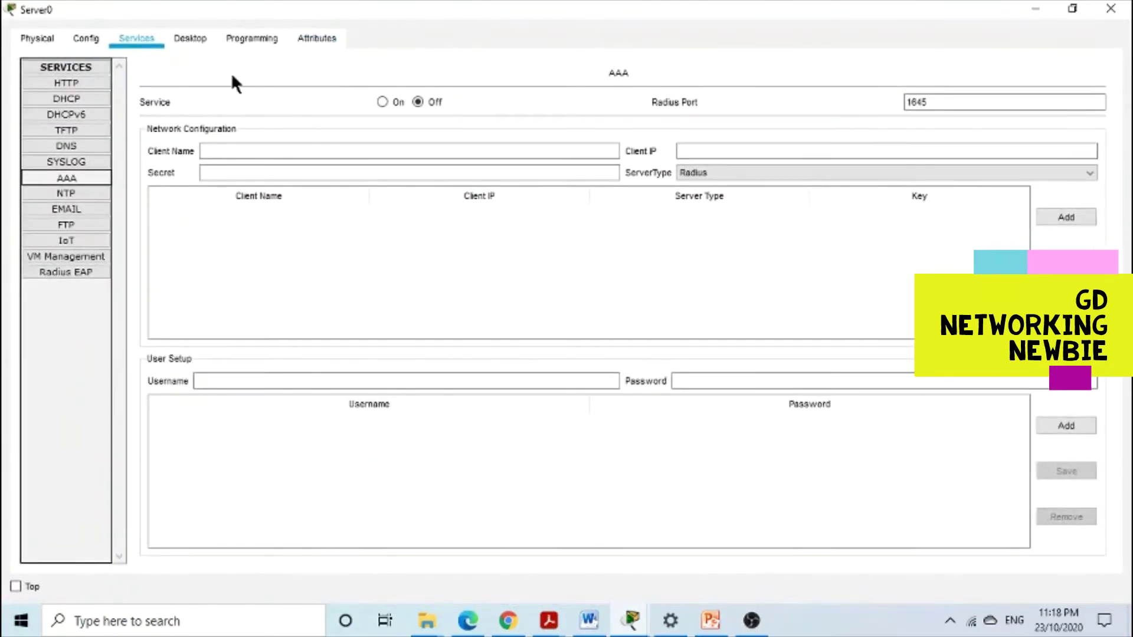
pyautogui.click(213, 172)
pyautogui.click(716, 171)
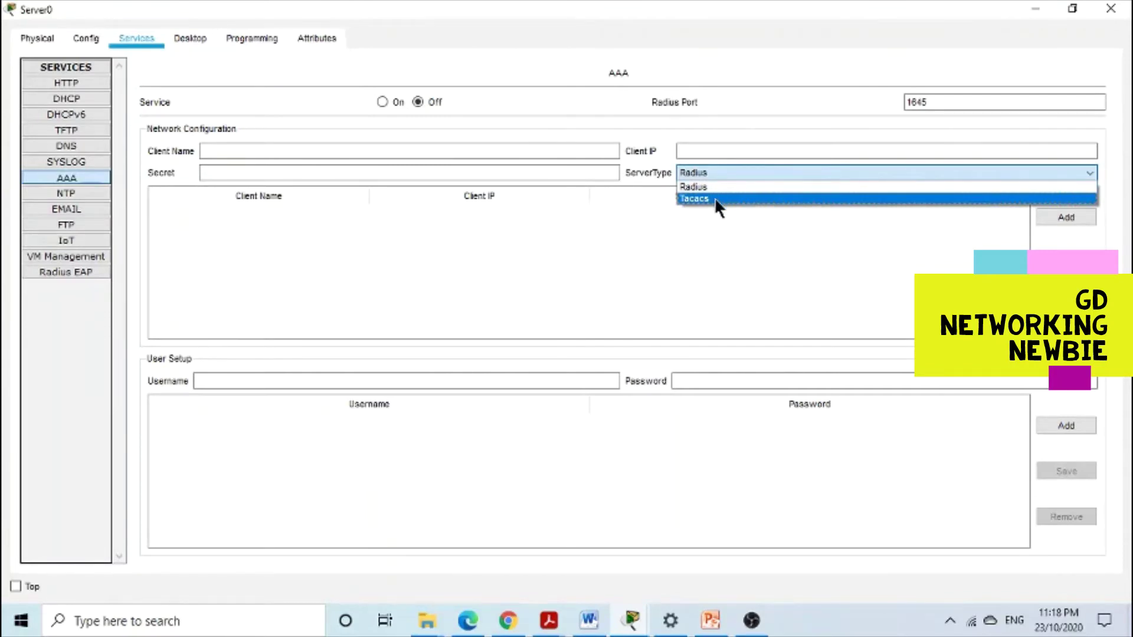
pyautogui.click(714, 197)
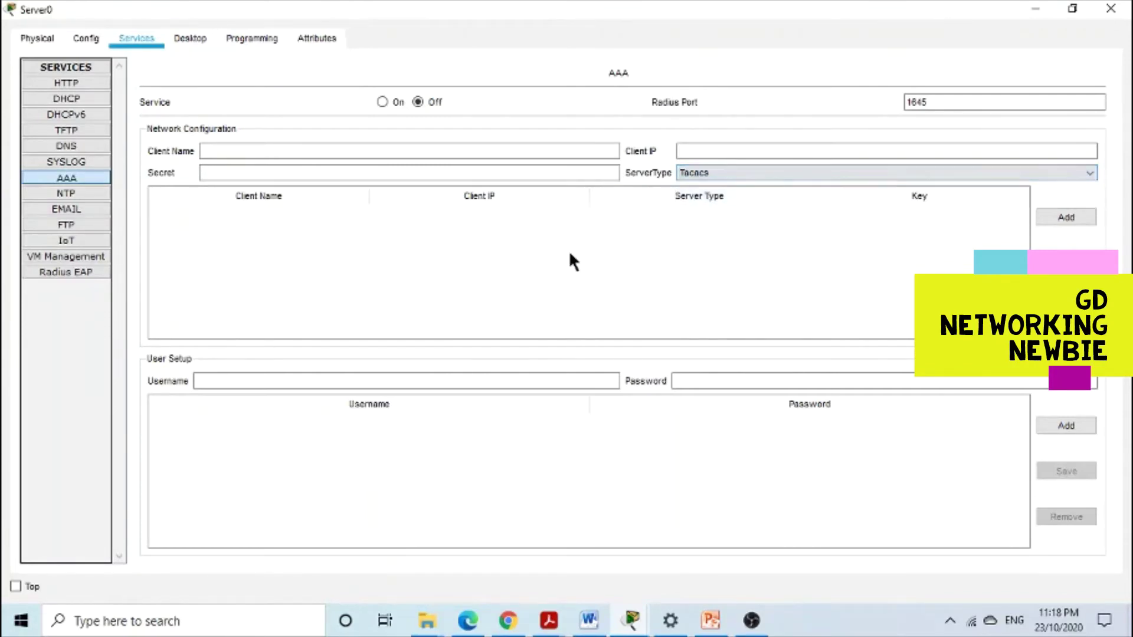
pyautogui.click(244, 152)
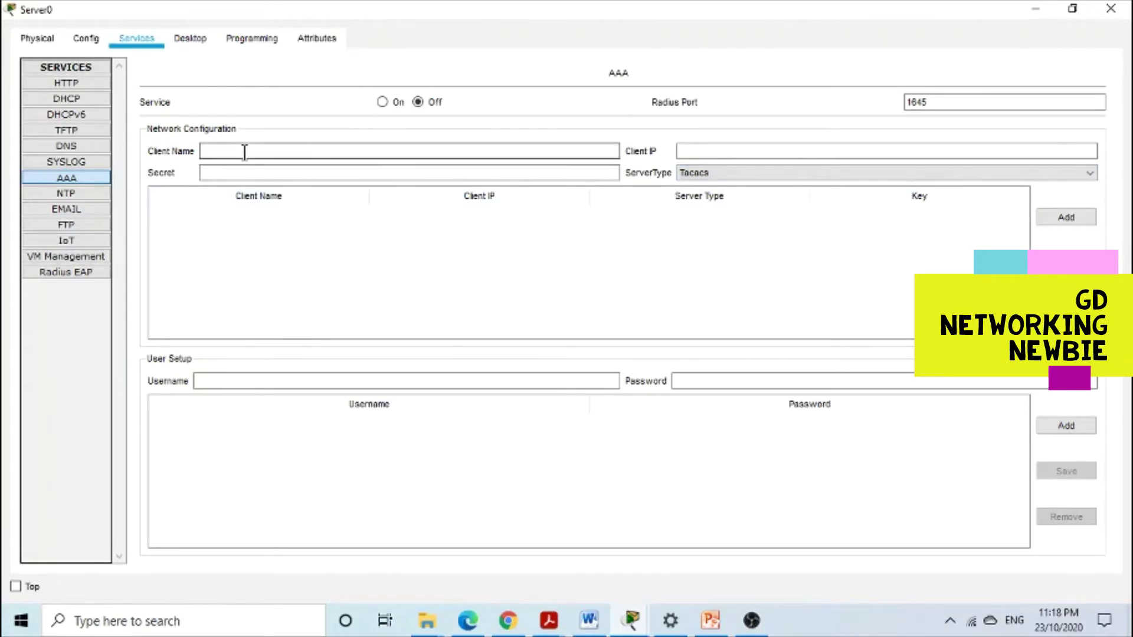
pyautogui.click(1035, 9)
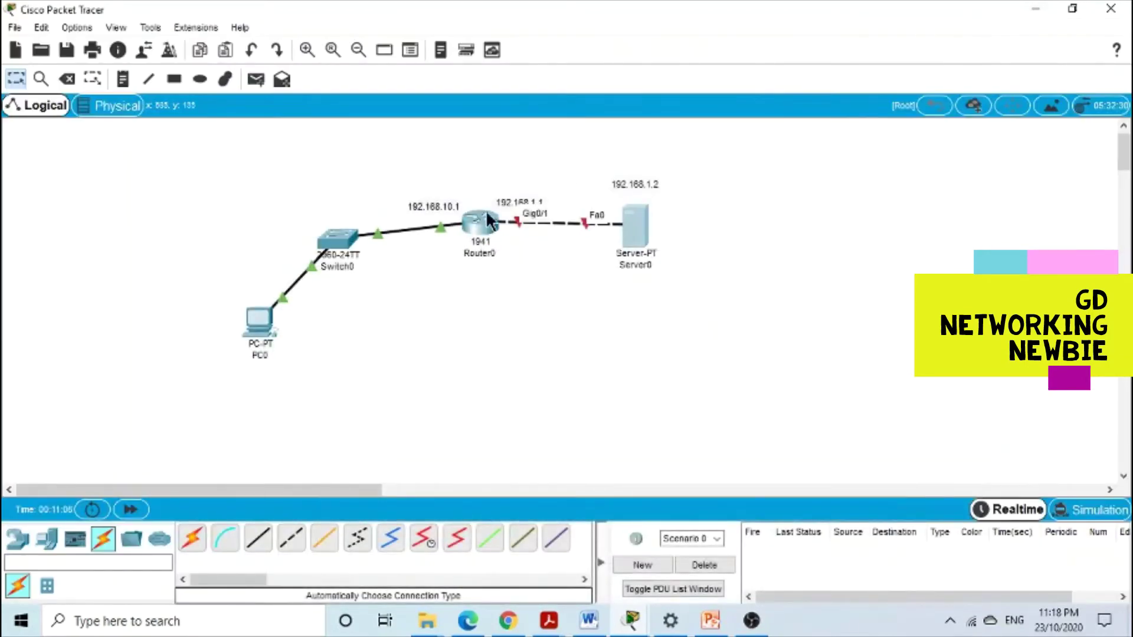
pyautogui.moveTo(485, 224)
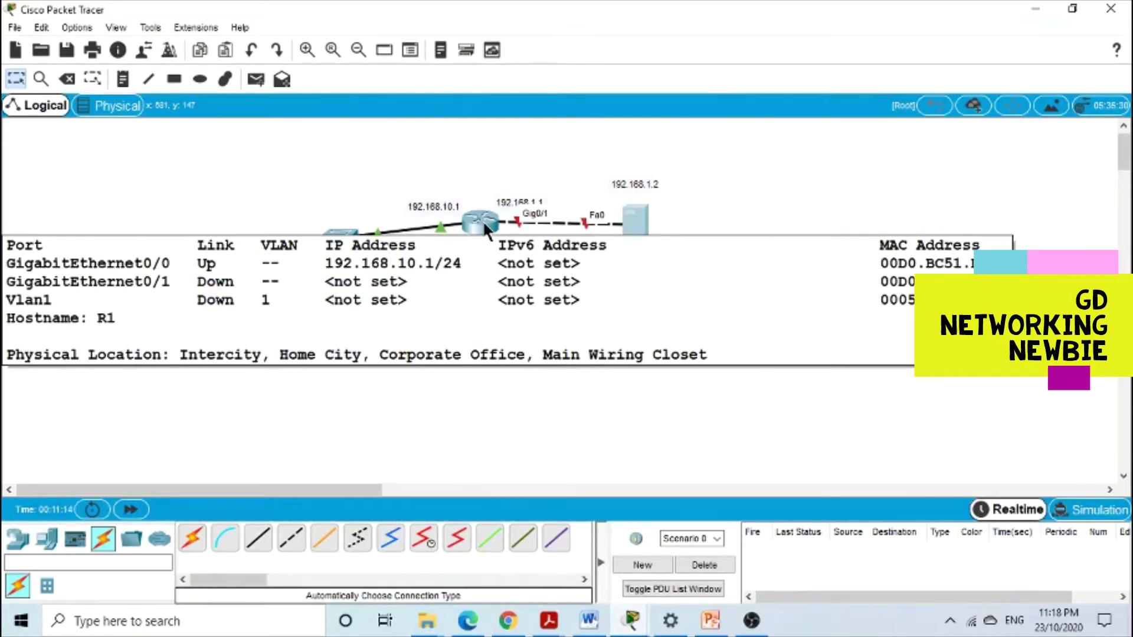
pyautogui.click(638, 211)
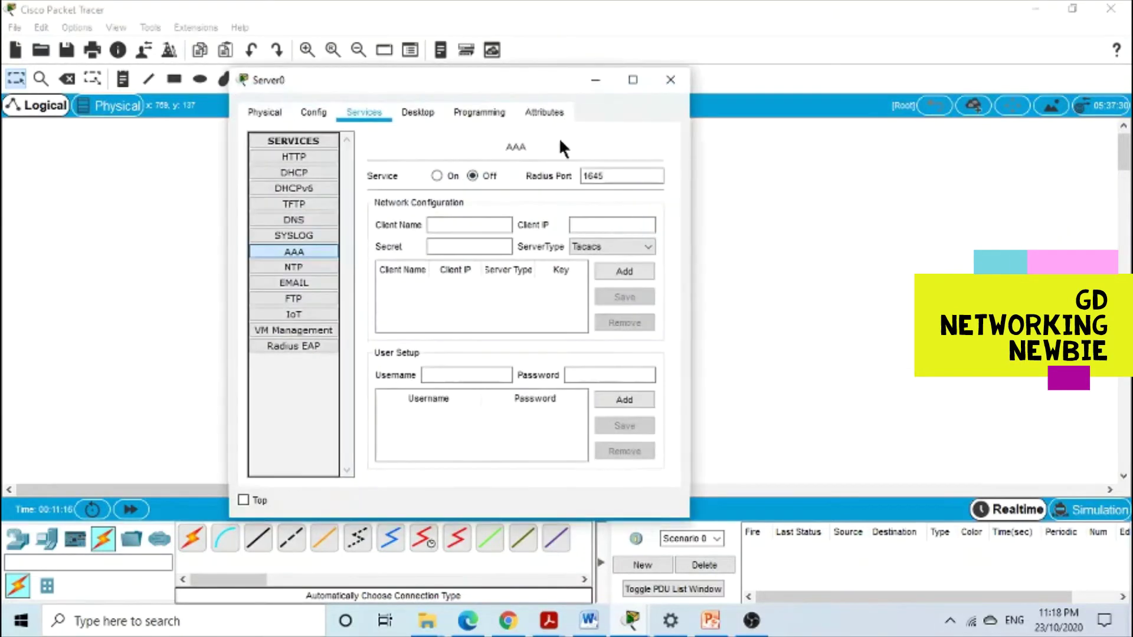
pyautogui.click(632, 80)
# Add AAA client R1 at 192.168.1.1 with the shared secret
pyautogui.click(228, 151)
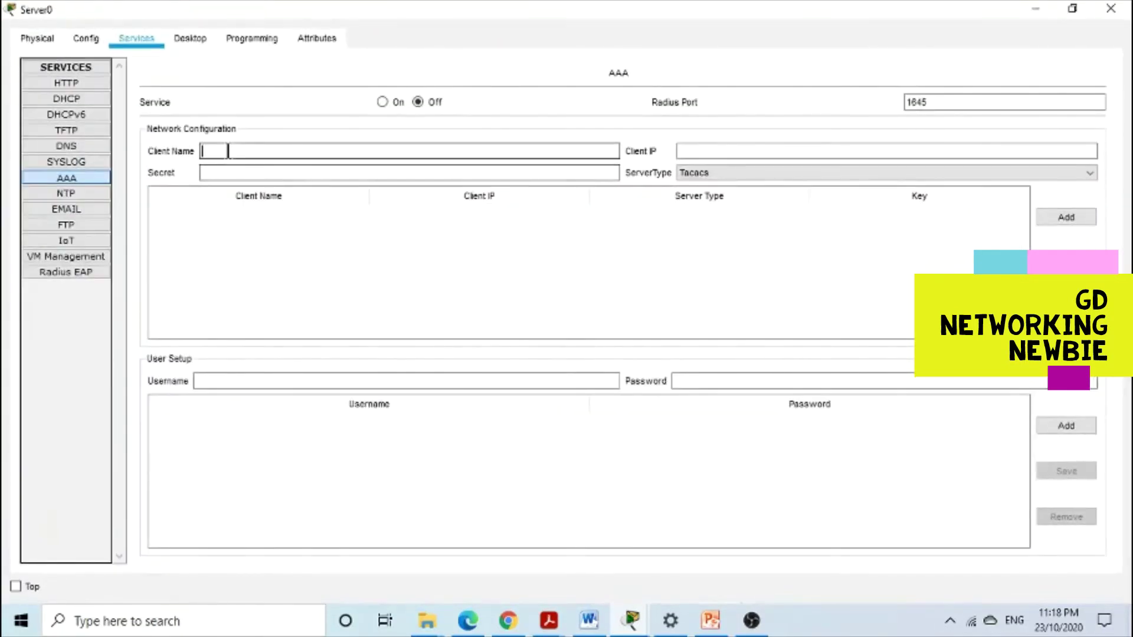
pyautogui.write('R1')
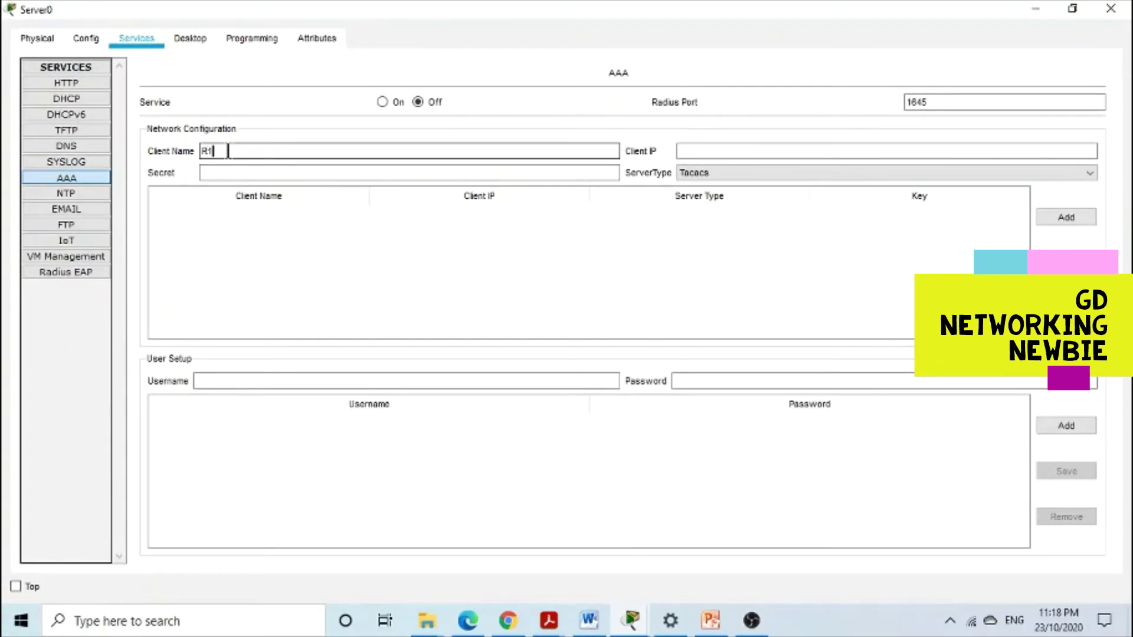
pyautogui.click(230, 172)
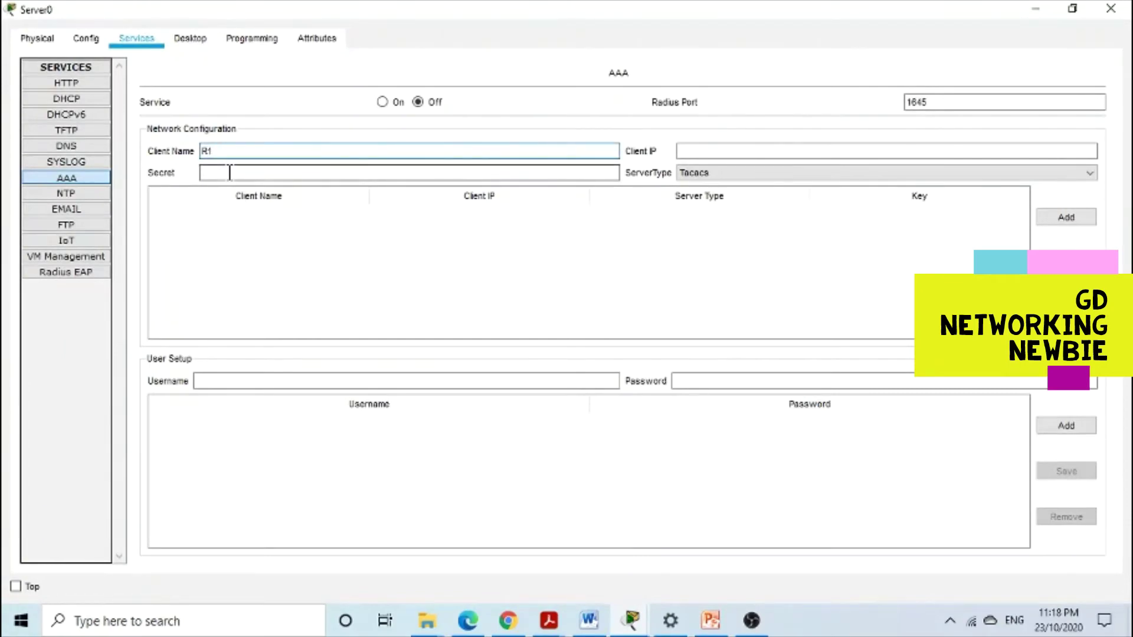
pyautogui.click(682, 152)
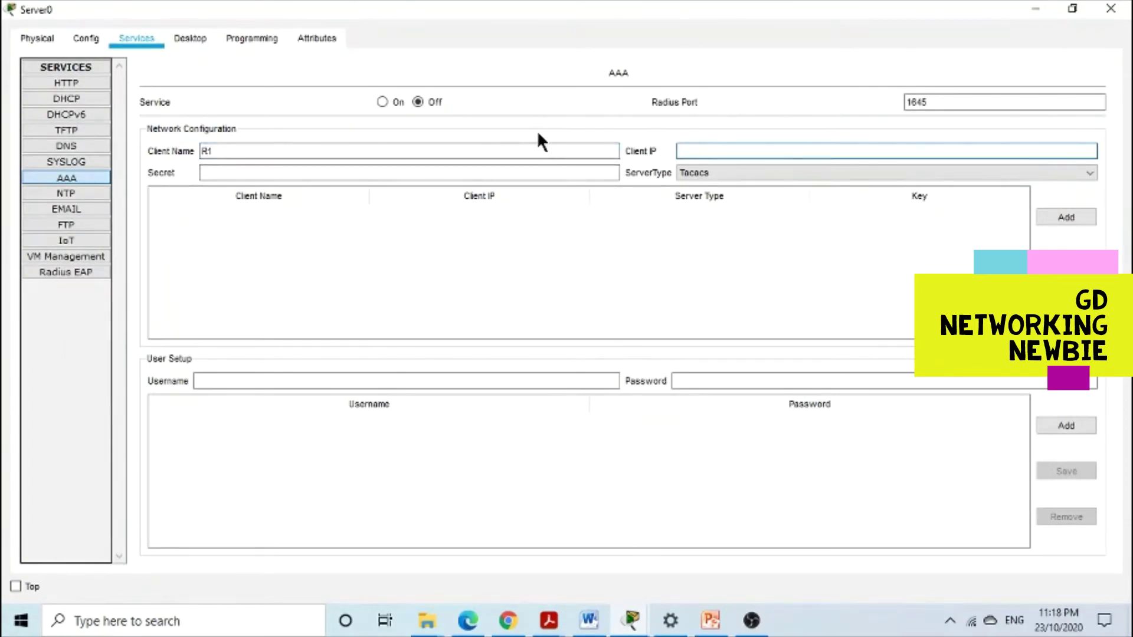
pyautogui.write('192.168.1.1')
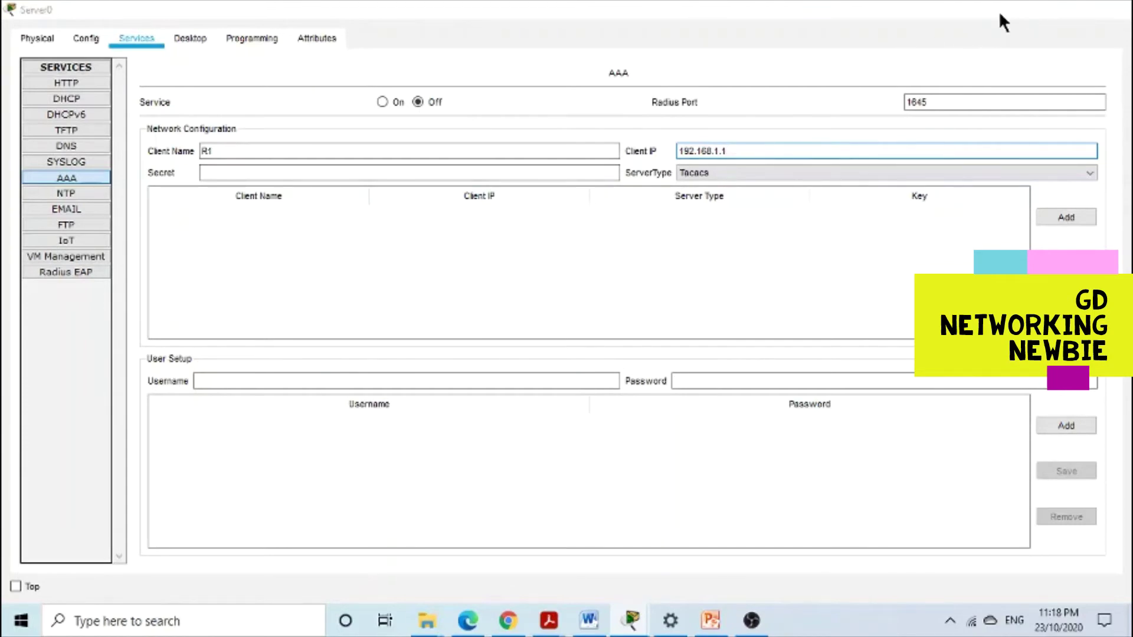
pyautogui.click(1110, 9)
pyautogui.click(626, 231)
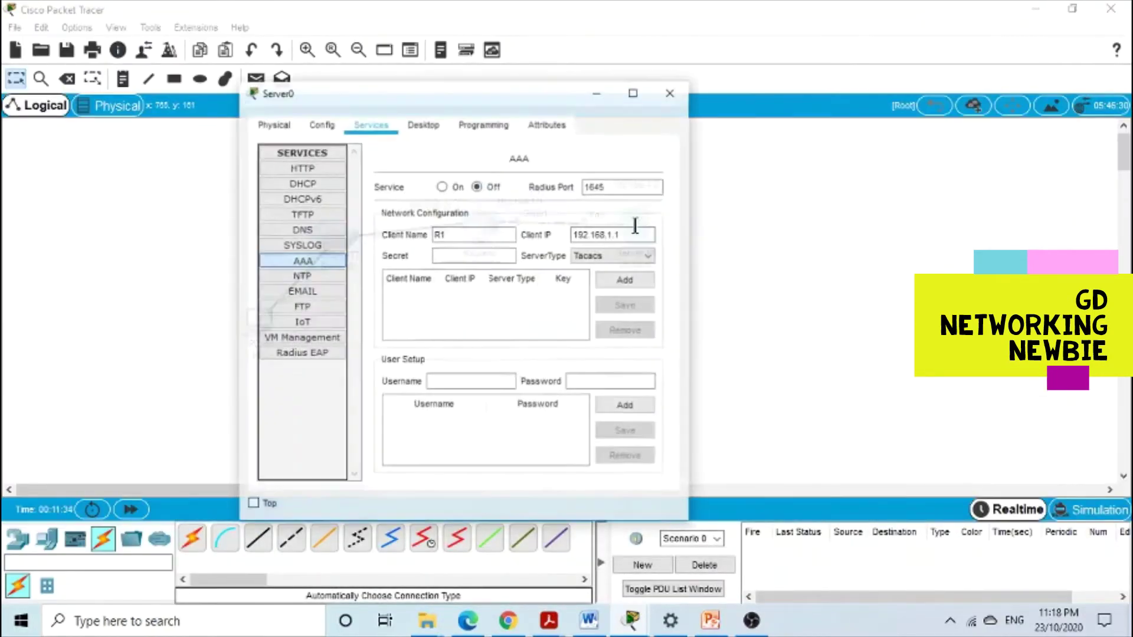
pyautogui.click(627, 86)
pyautogui.click(264, 175)
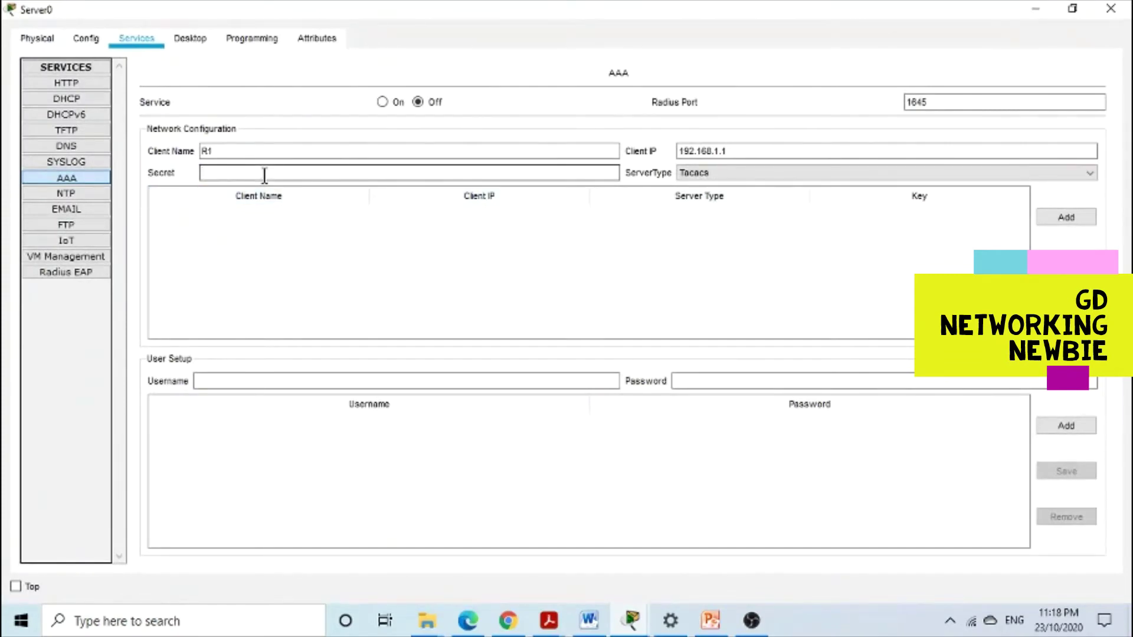
pyautogui.write('newbie123')
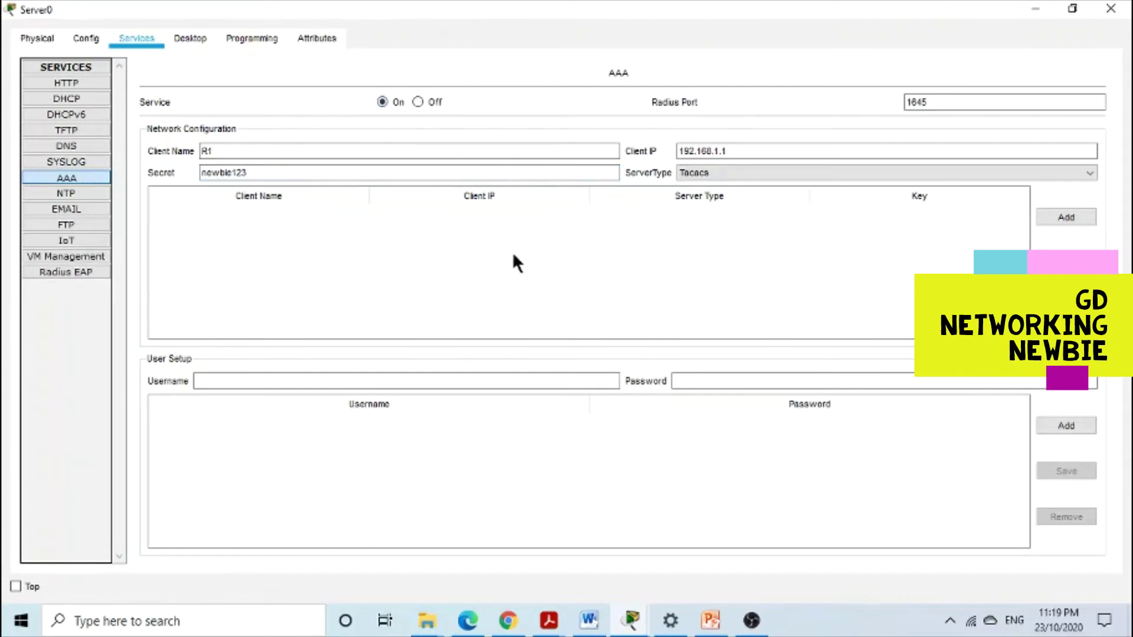
pyautogui.click(1066, 218)
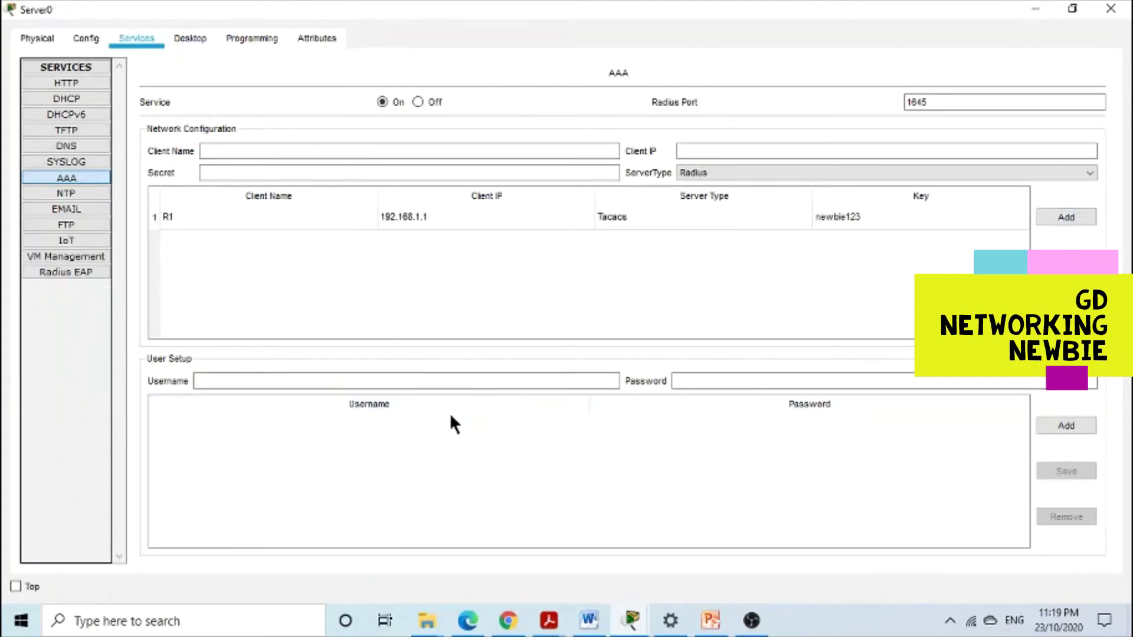
# Add AAA user 'student' with its password
pyautogui.click(248, 381)
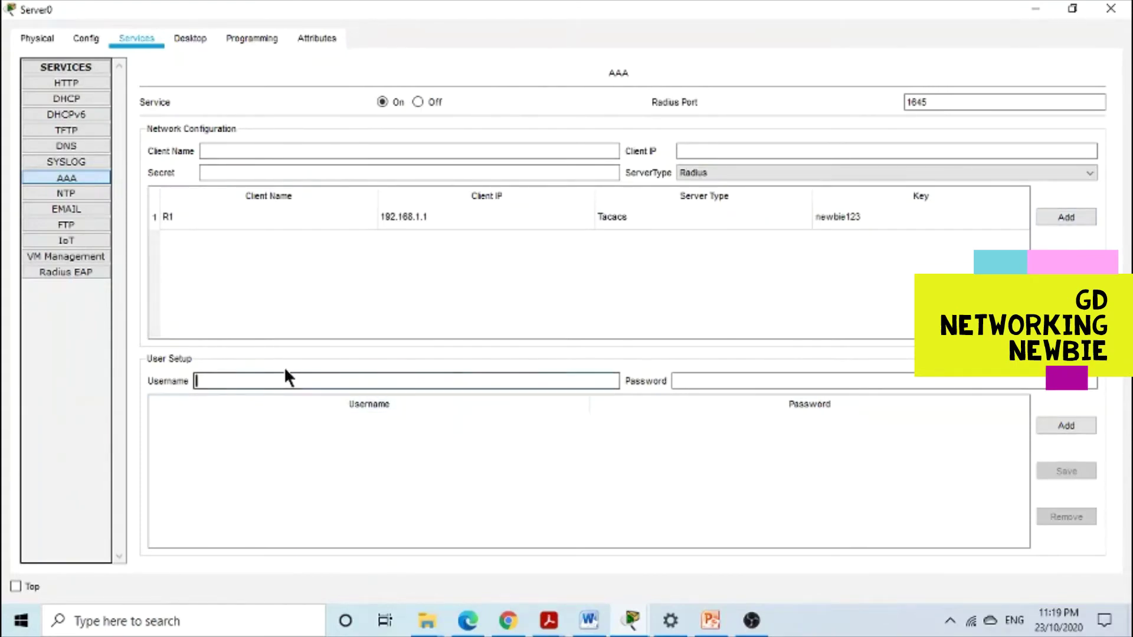
pyautogui.write('student')
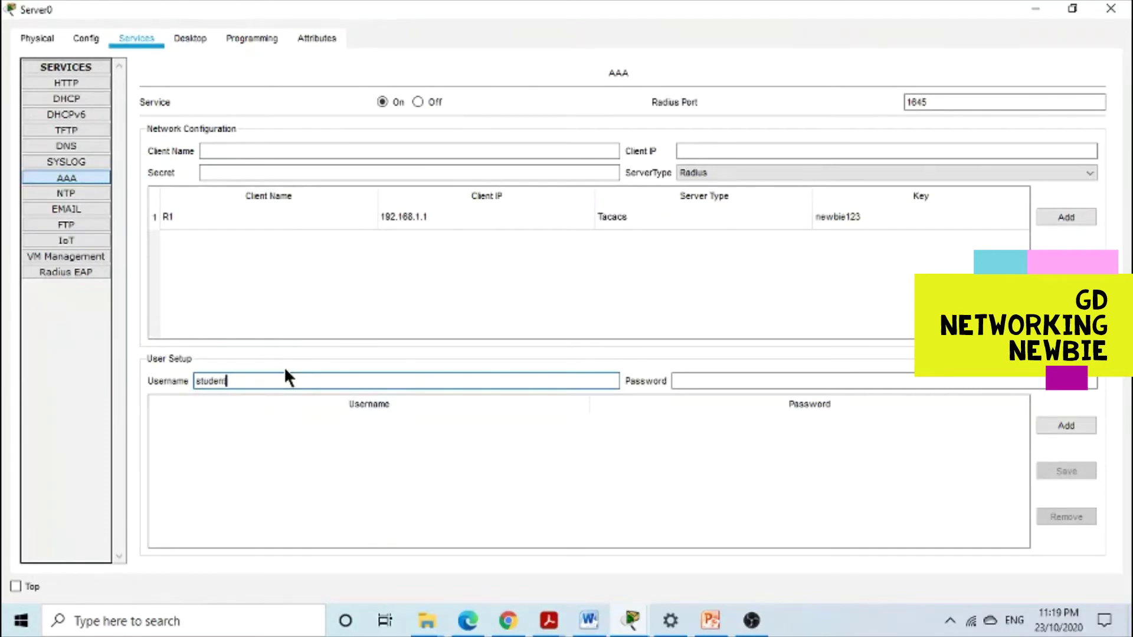
pyautogui.click(677, 381)
pyautogui.write('s')
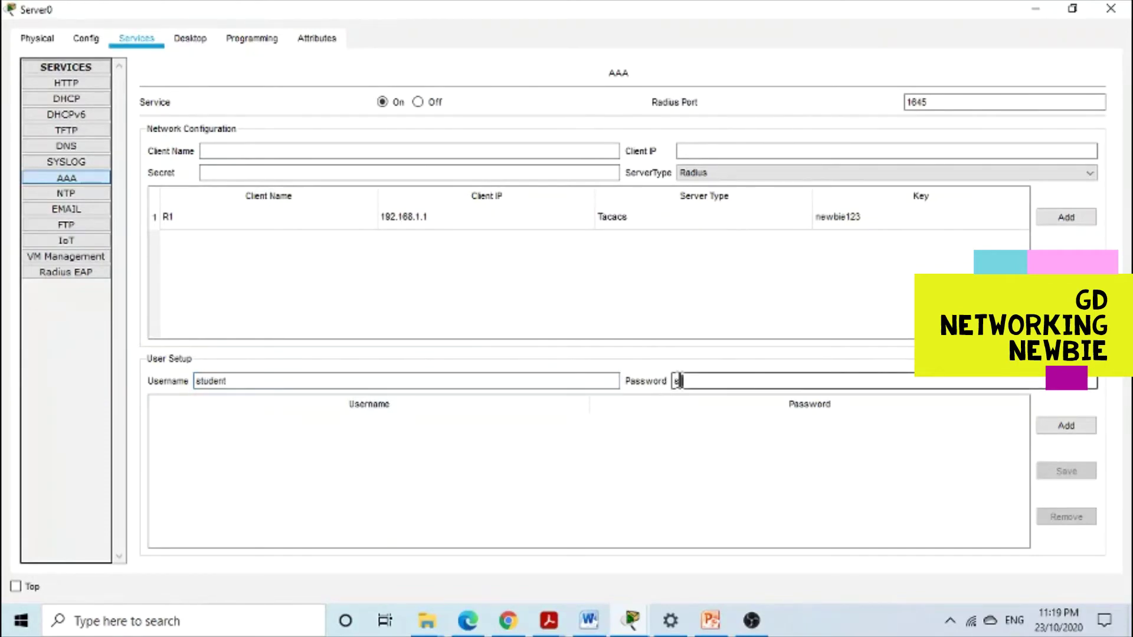
pyautogui.write('tudent123')
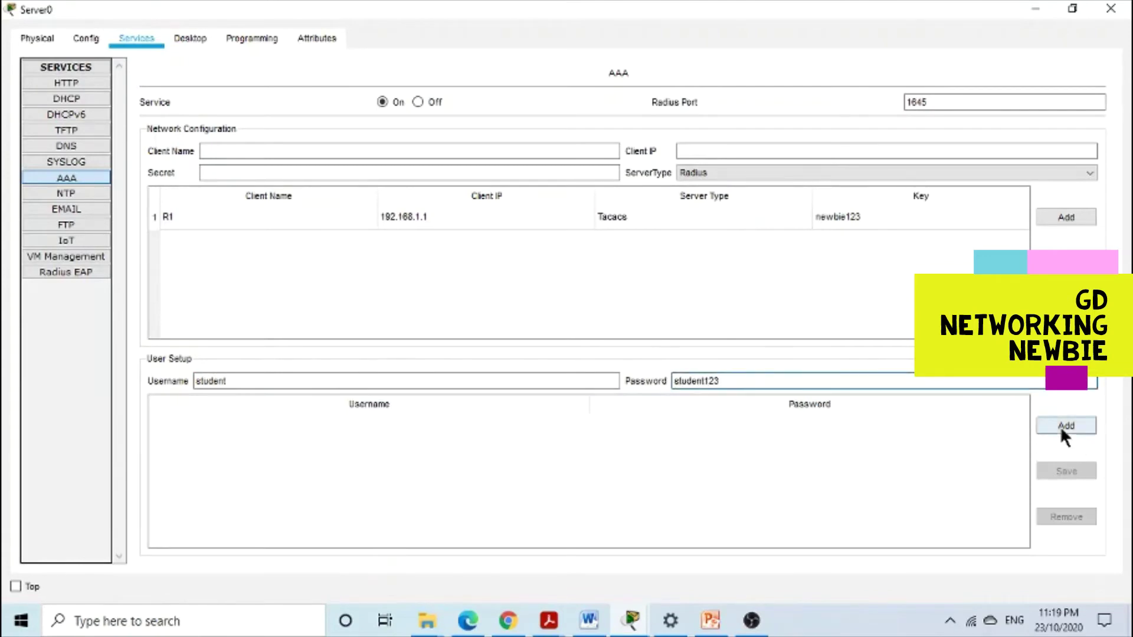
pyautogui.click(1060, 426)
# Add AAA user 'teacher' with its password, then close Server0's window
pyautogui.click(274, 383)
pyautogui.write('tes')
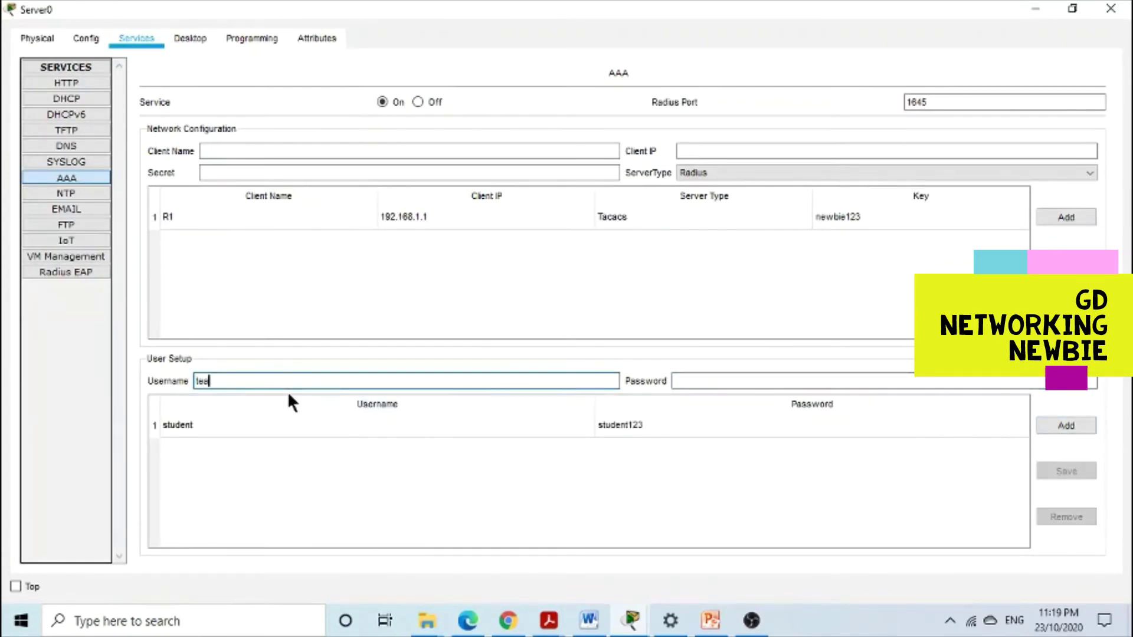
pyautogui.write('cher')
pyautogui.click(676, 380)
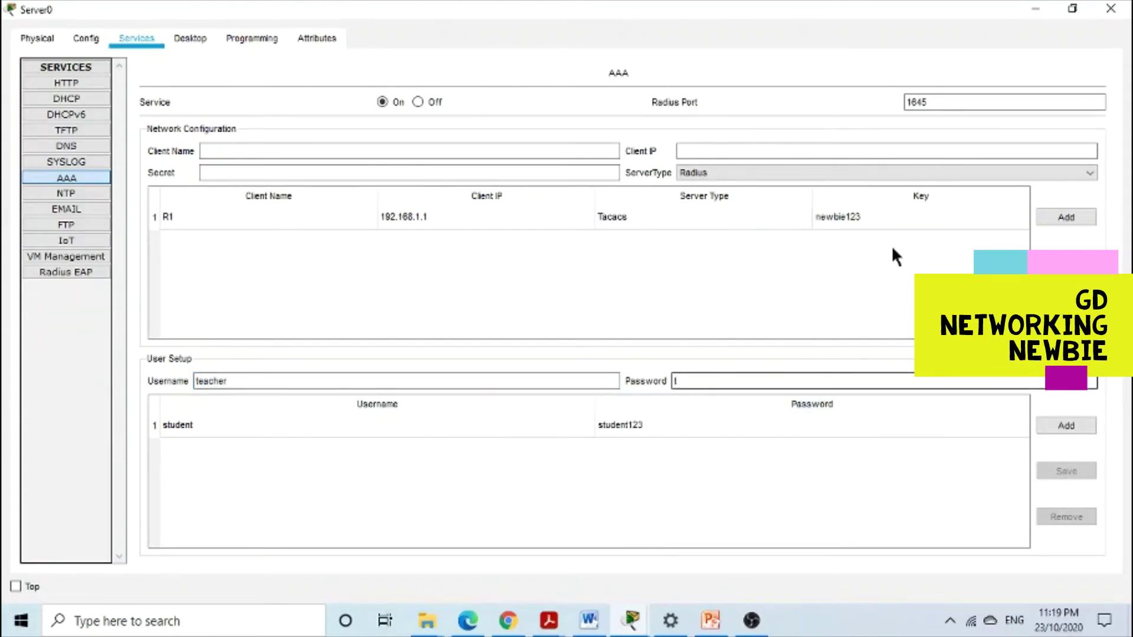
pyautogui.write('teacher')
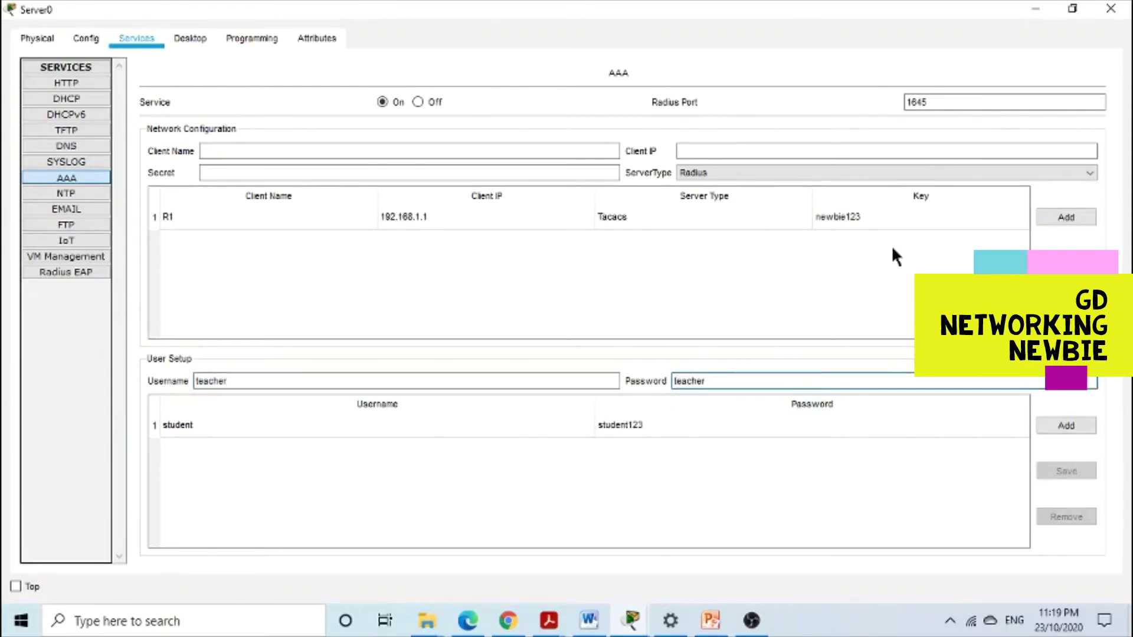
pyautogui.write('123')
pyautogui.click(1090, 426)
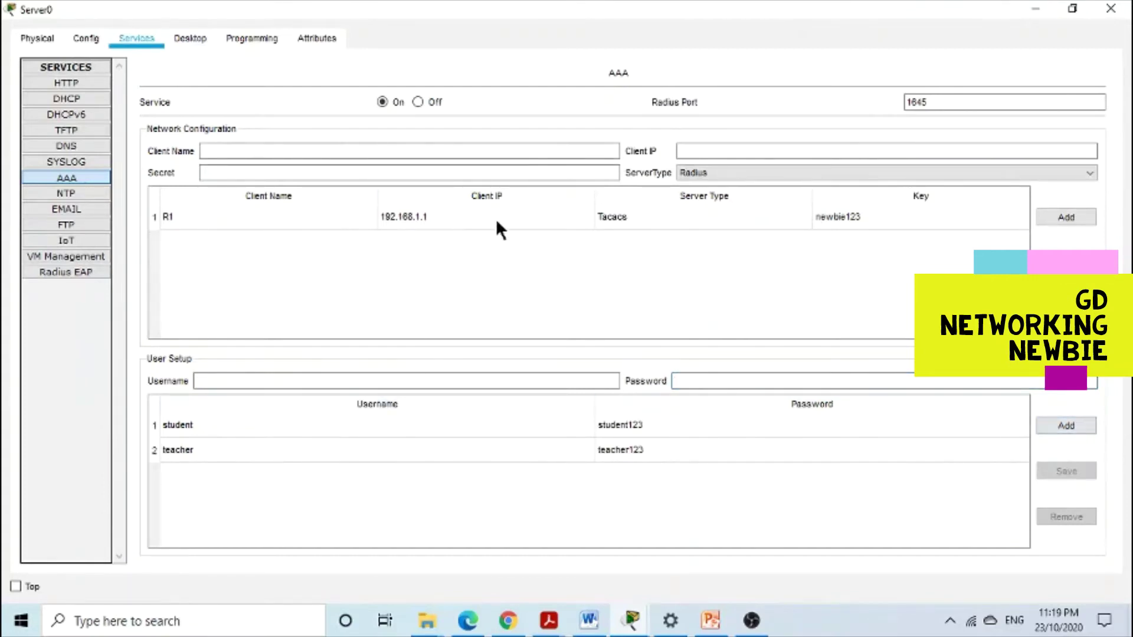
pyautogui.click(450, 227)
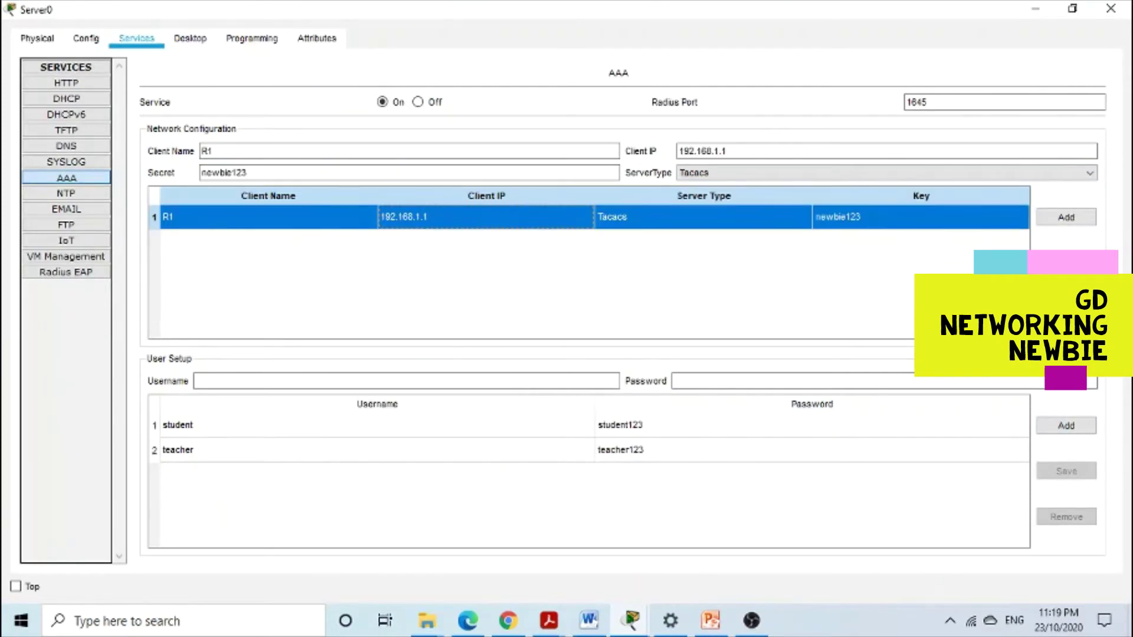
pyautogui.click(1110, 8)
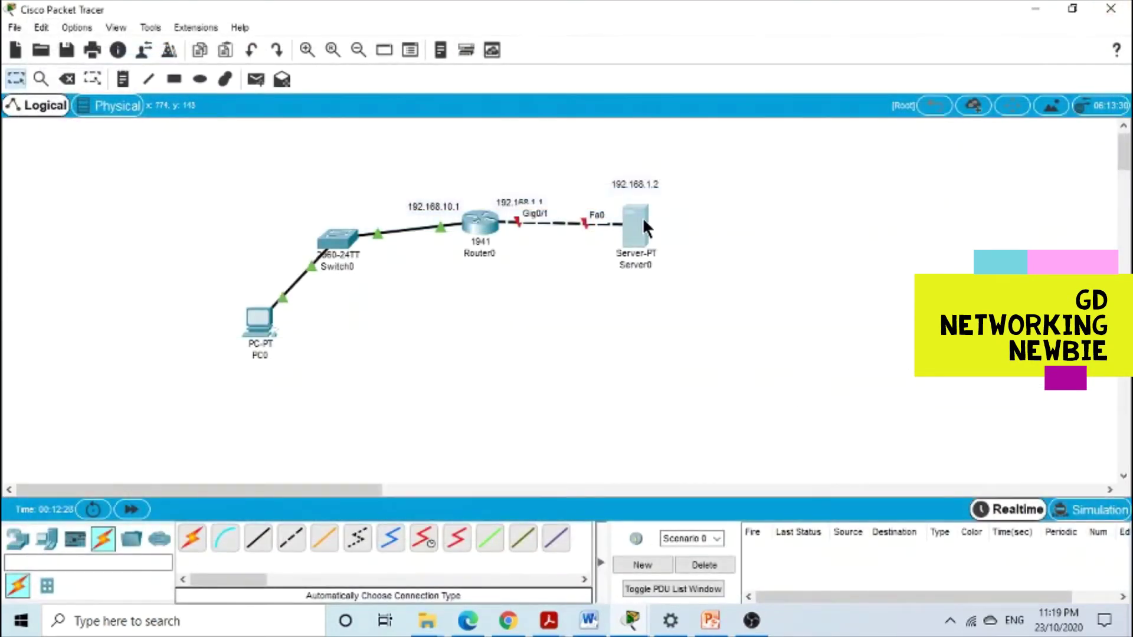
# Open Router0's command line and enter global configuration mode with config t
pyautogui.click(775, 78)
pyautogui.click(493, 228)
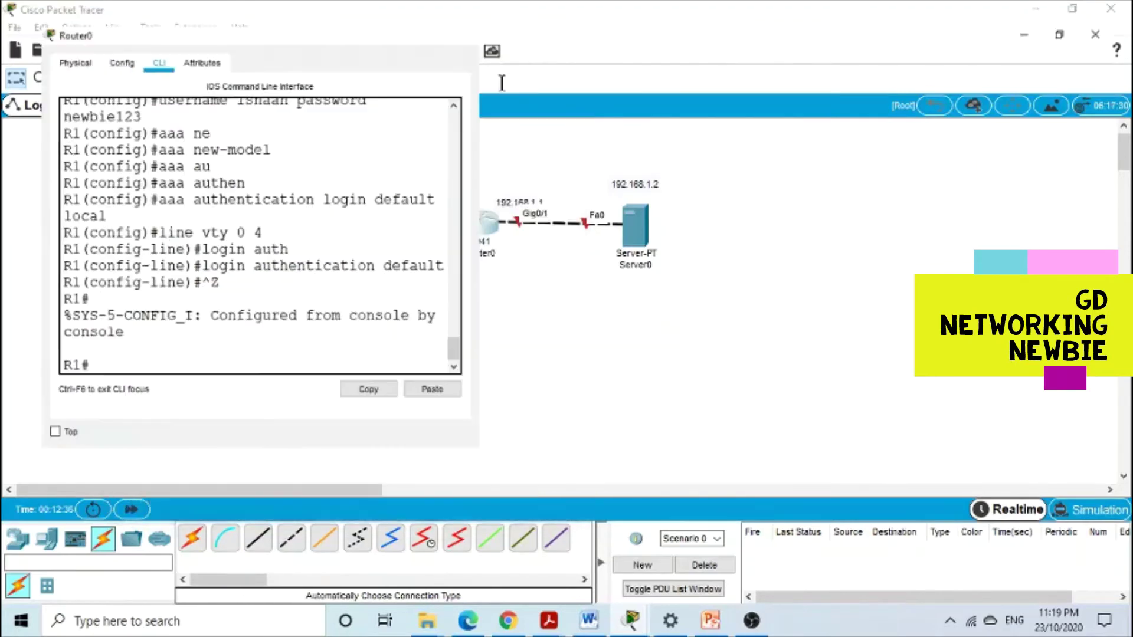
pyautogui.press('Return')
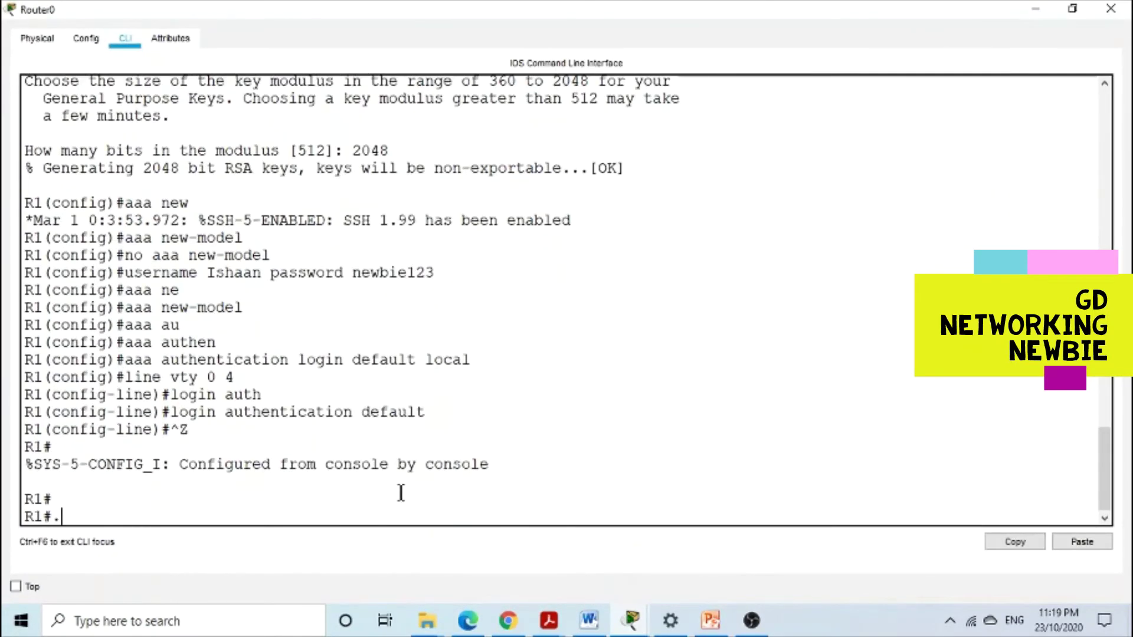
pyautogui.write('coonf')
pyautogui.press('BackSpace')
pyautogui.press('BackSpace')
pyautogui.press('BackSpace')
pyautogui.press('BackSpace')
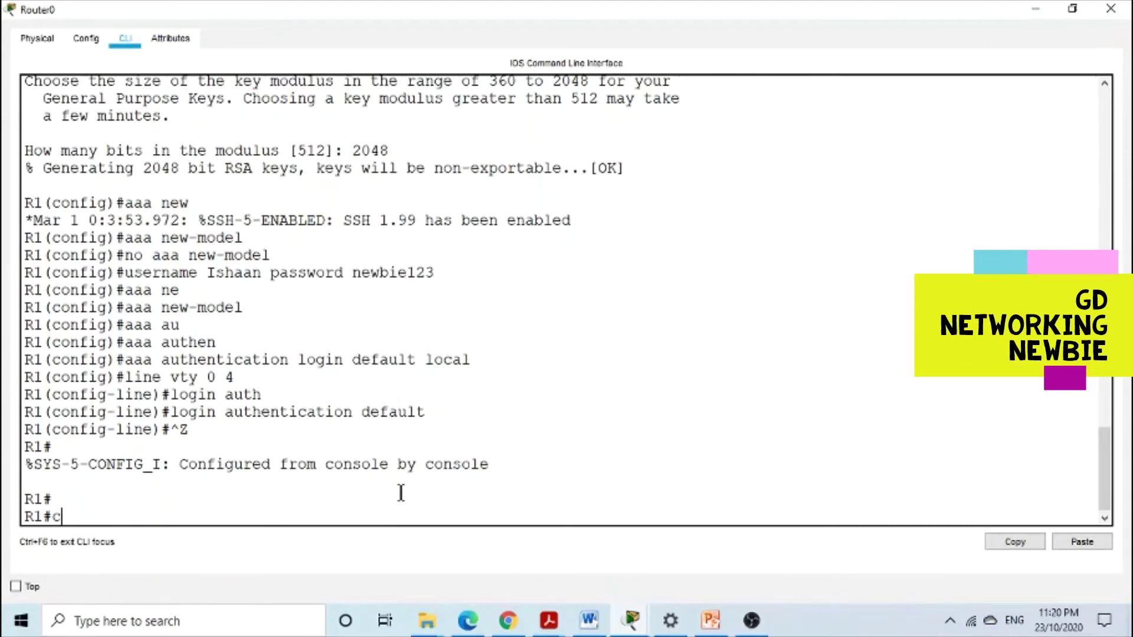
pyautogui.write('onfig t')
pyautogui.press('Return')
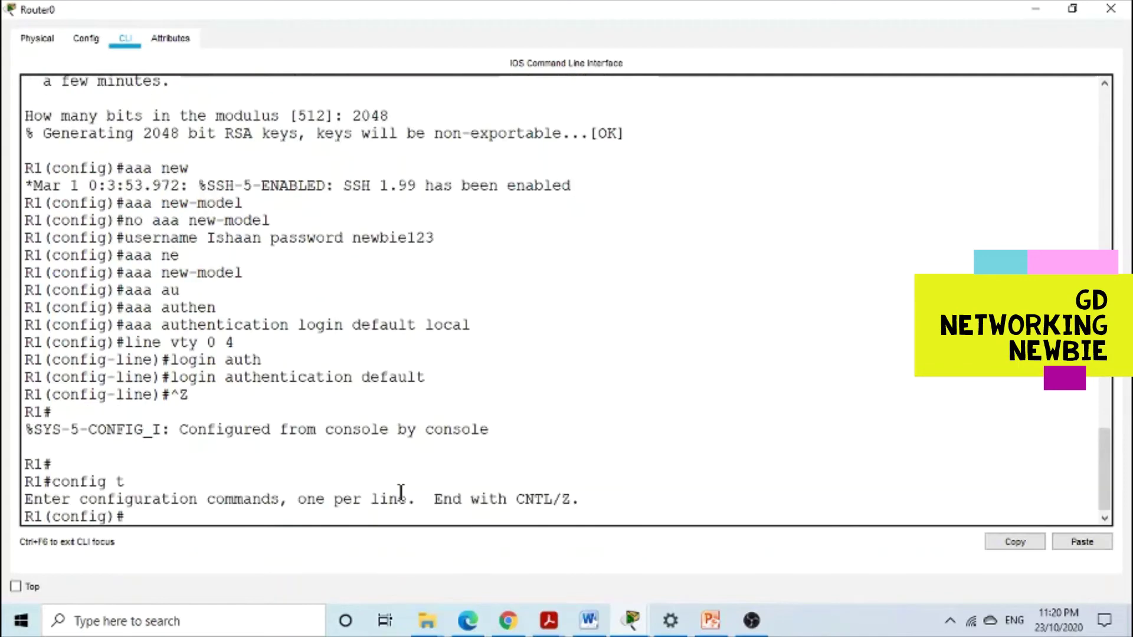
# Give GigabitEthernet0/1 address 192.168.1.1 255.255.255.0 and enable it with no shut
pyautogui.write('interface ')
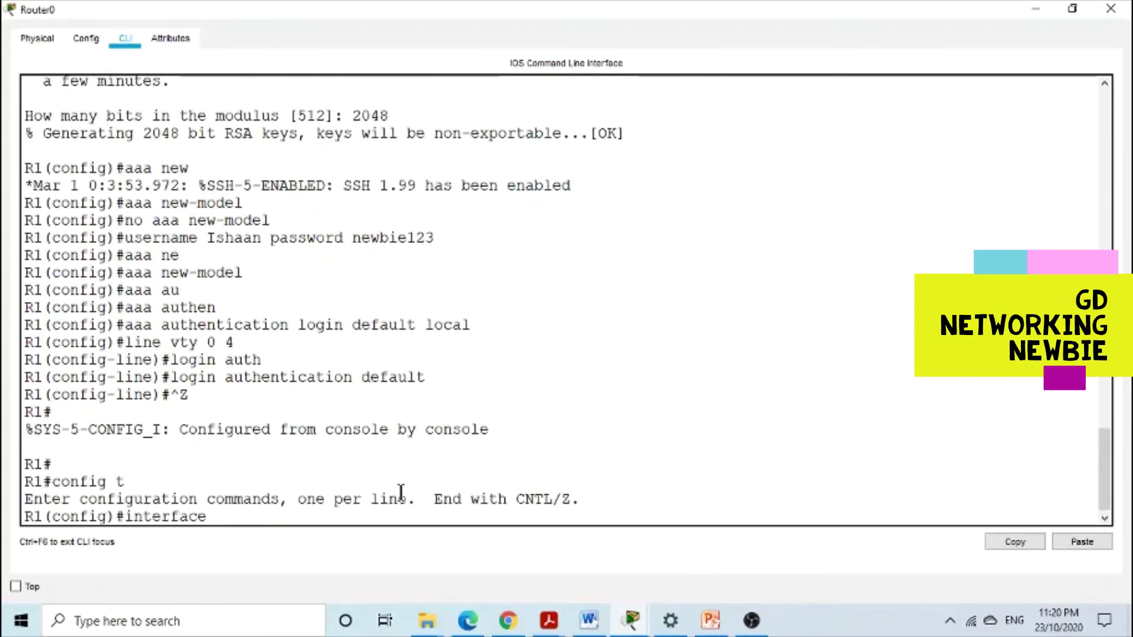
pyautogui.write('gig')
pyautogui.press('Tab')
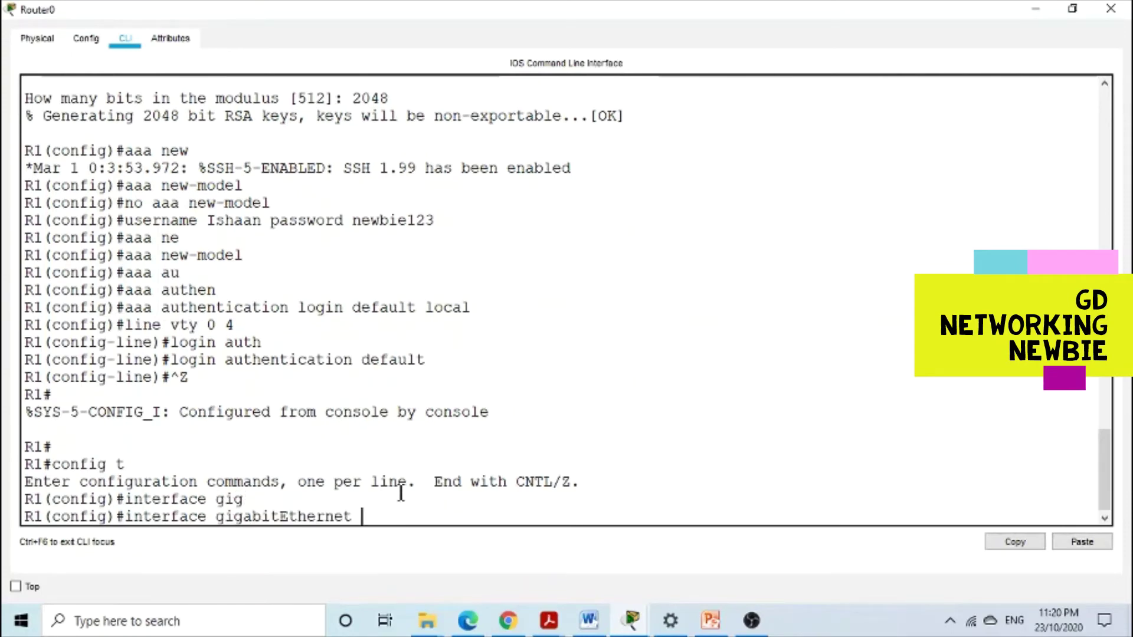
pyautogui.write('0/')
pyautogui.write('1')
pyautogui.press('Return')
pyautogui.write('ip ')
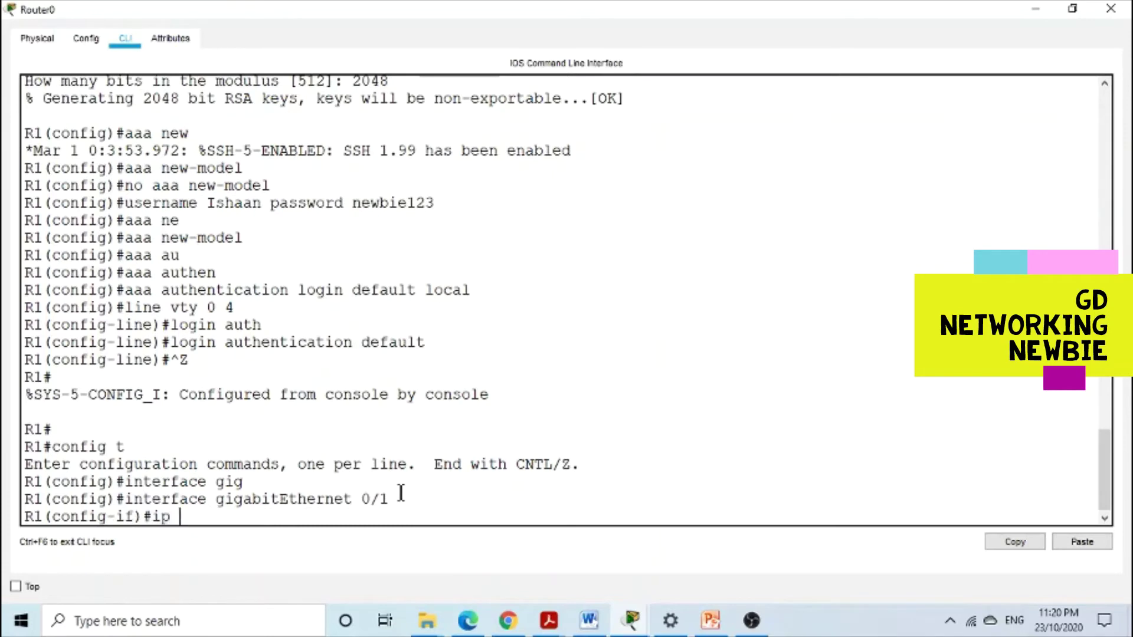
pyautogui.write('add')
pyautogui.press('Tab')
pyautogui.write('1')
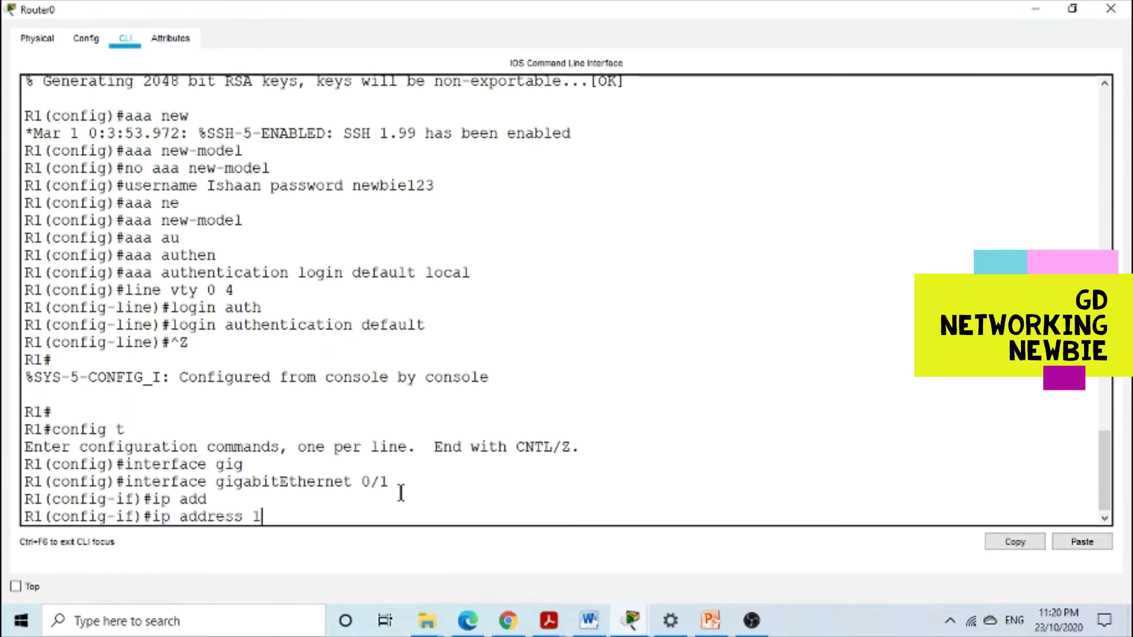
pyautogui.write('92.168.1.1')
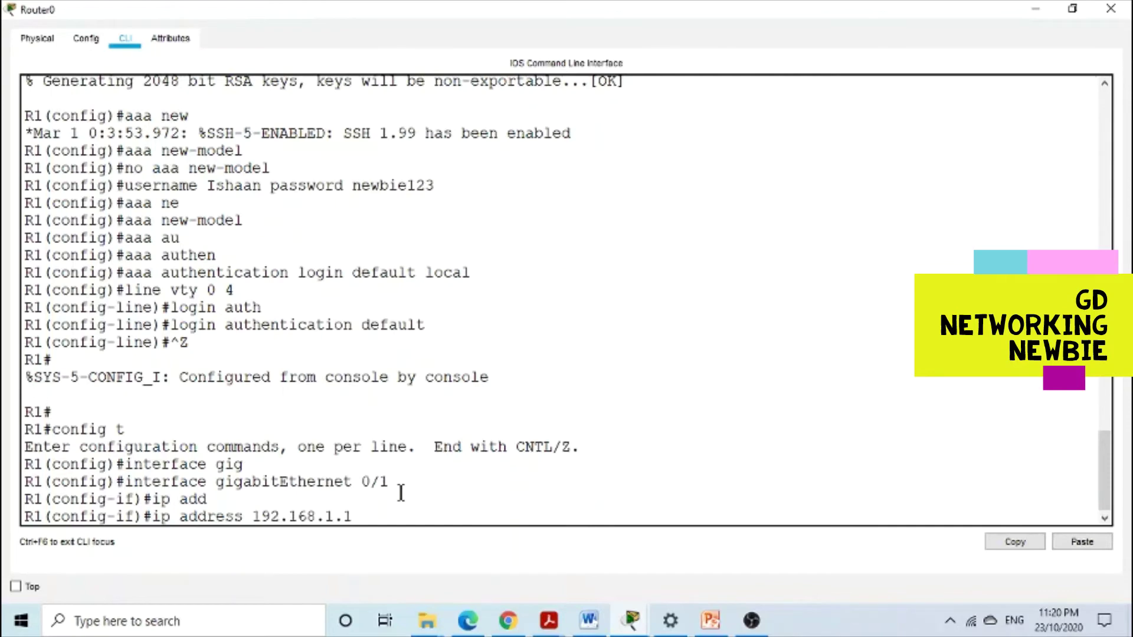
pyautogui.write(' 255.255')
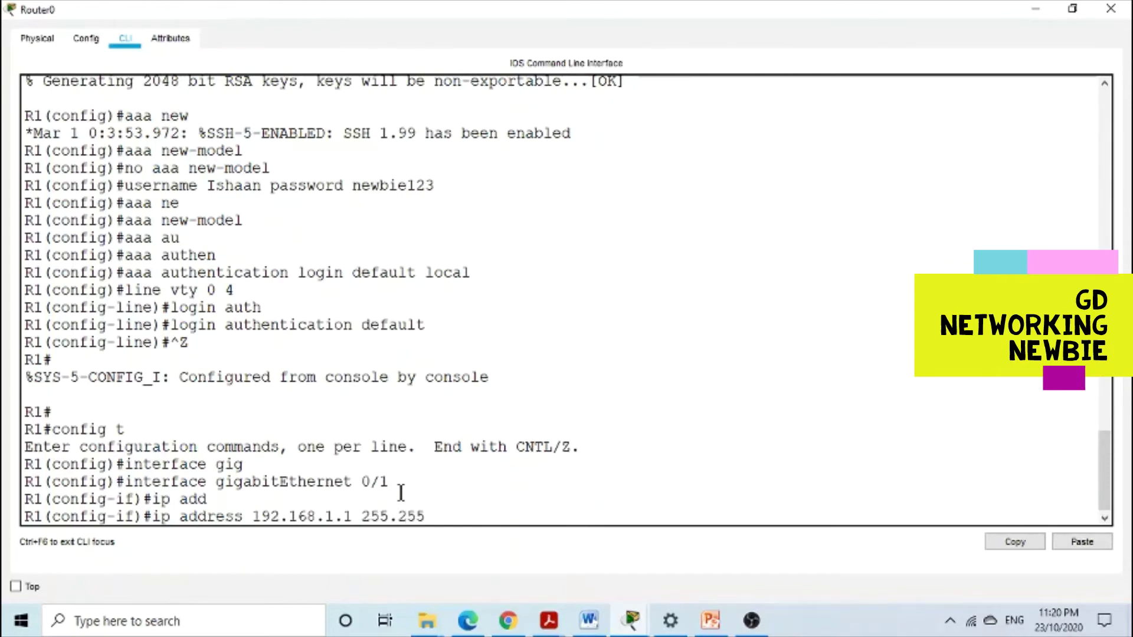
pyautogui.write('.255.0')
pyautogui.press('Return')
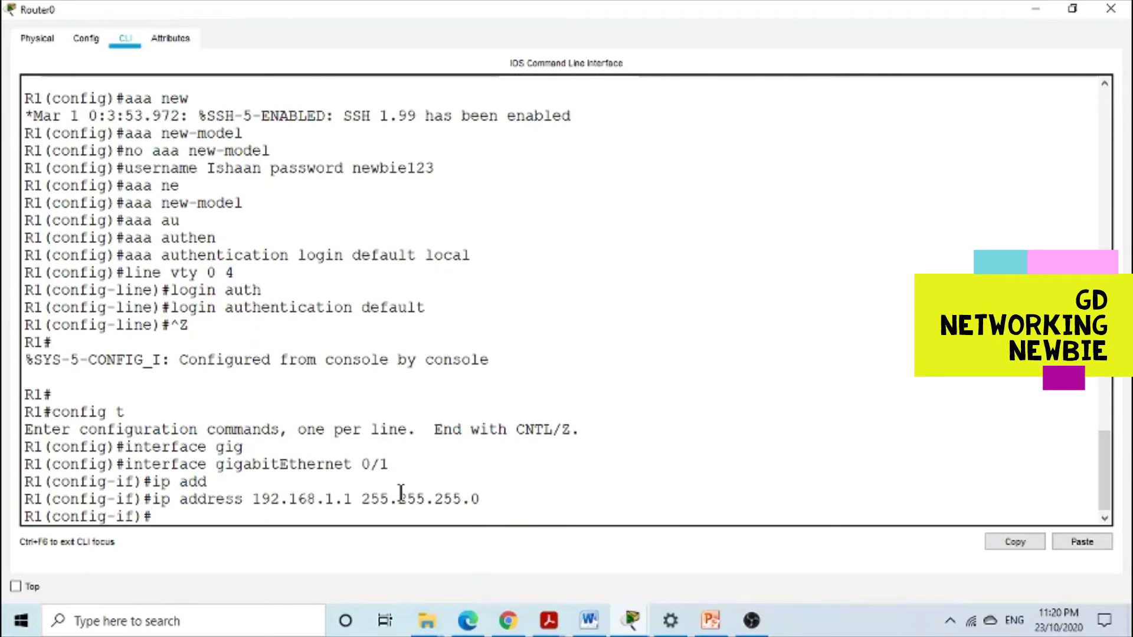
pyautogui.write('no shut')
pyautogui.press('Return')
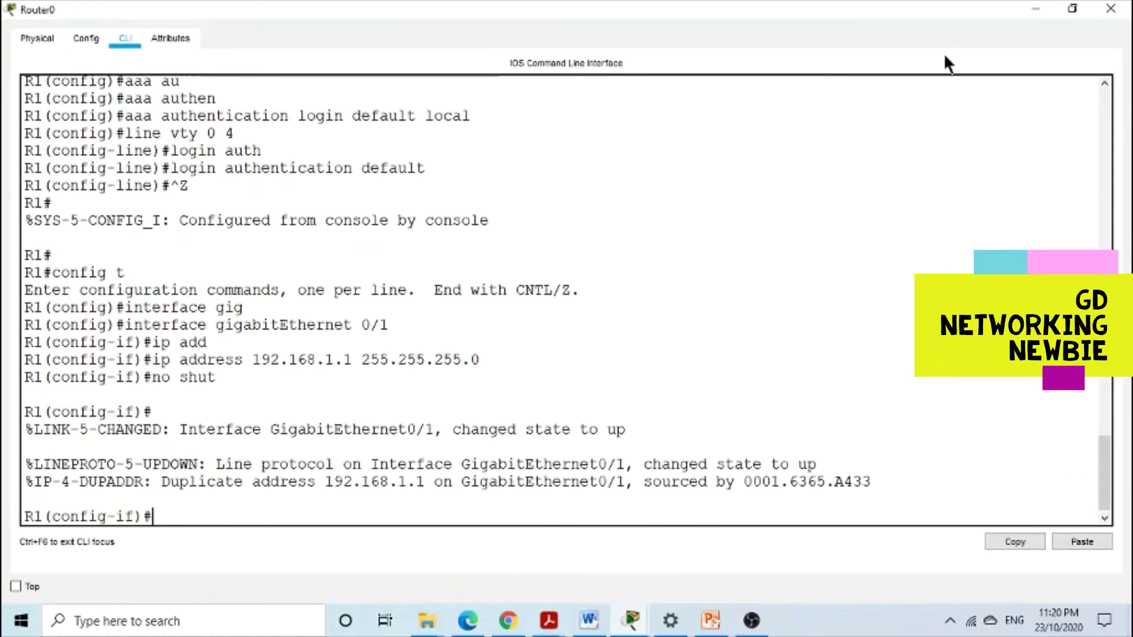
pyautogui.click(1033, 10)
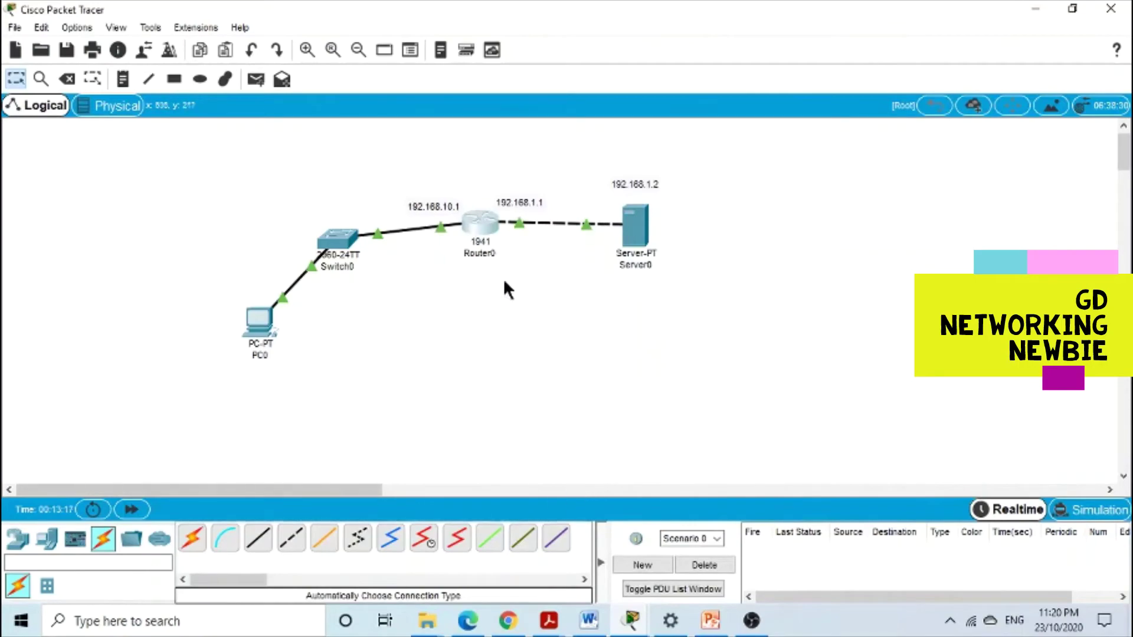
# Leave interface mode and point R1 at TACACS+ server host 192.168.1.2
pyautogui.click(480, 223)
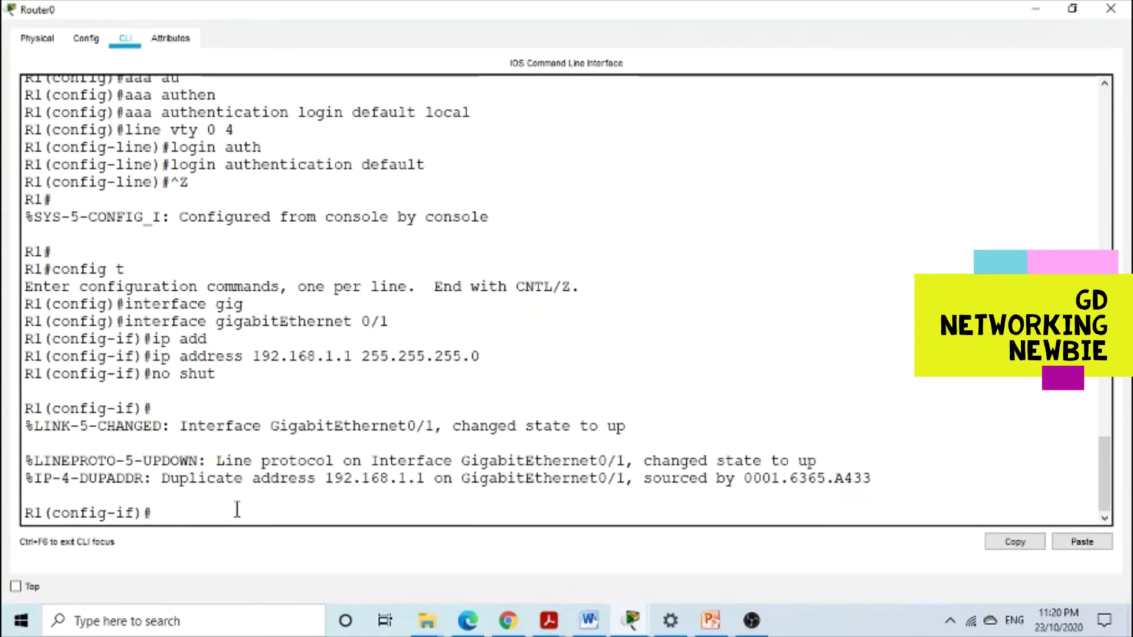
pyautogui.write('exit')
pyautogui.press('Return')
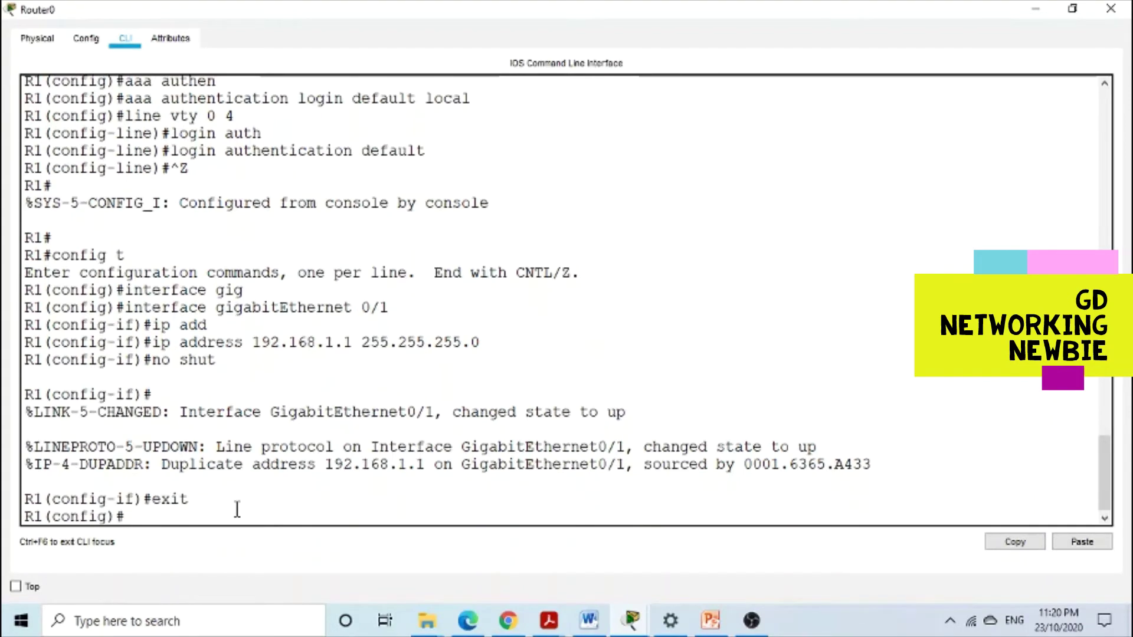
pyautogui.write('tacacs')
pyautogui.press('Tab')
pyautogui.write('host')
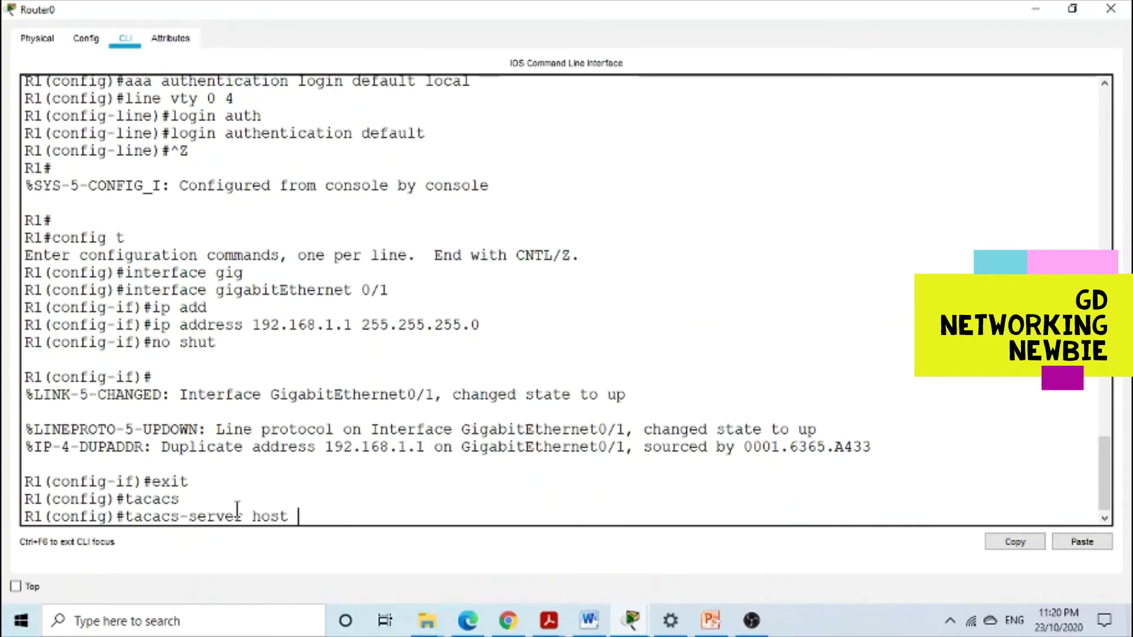
pyautogui.write(' 192.168.')
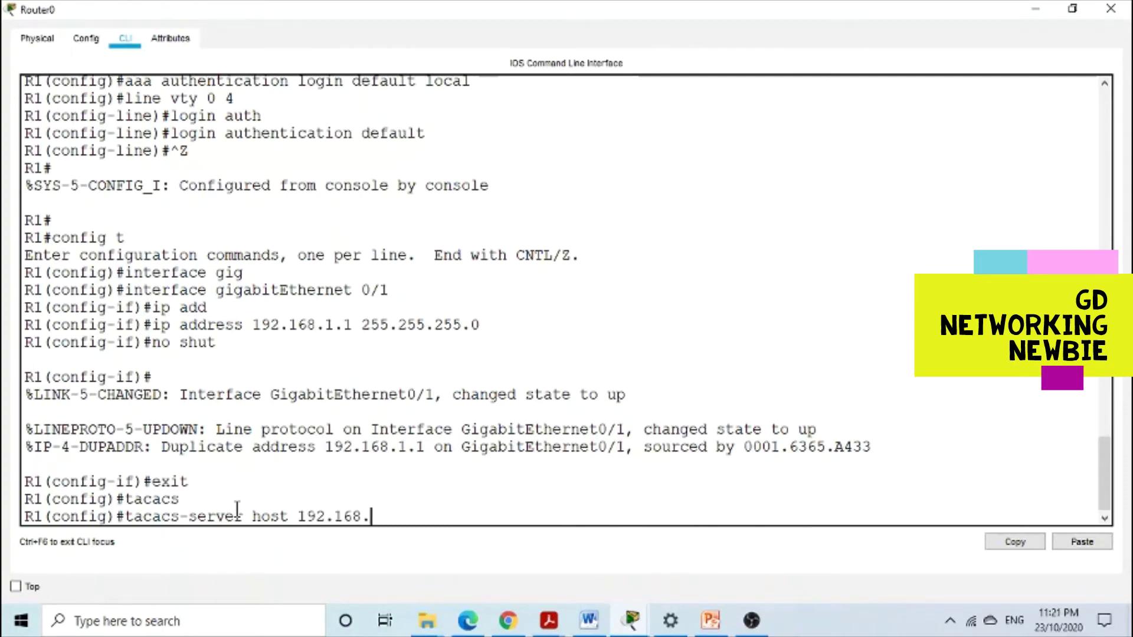
pyautogui.write('1.2')
pyautogui.press('Return')
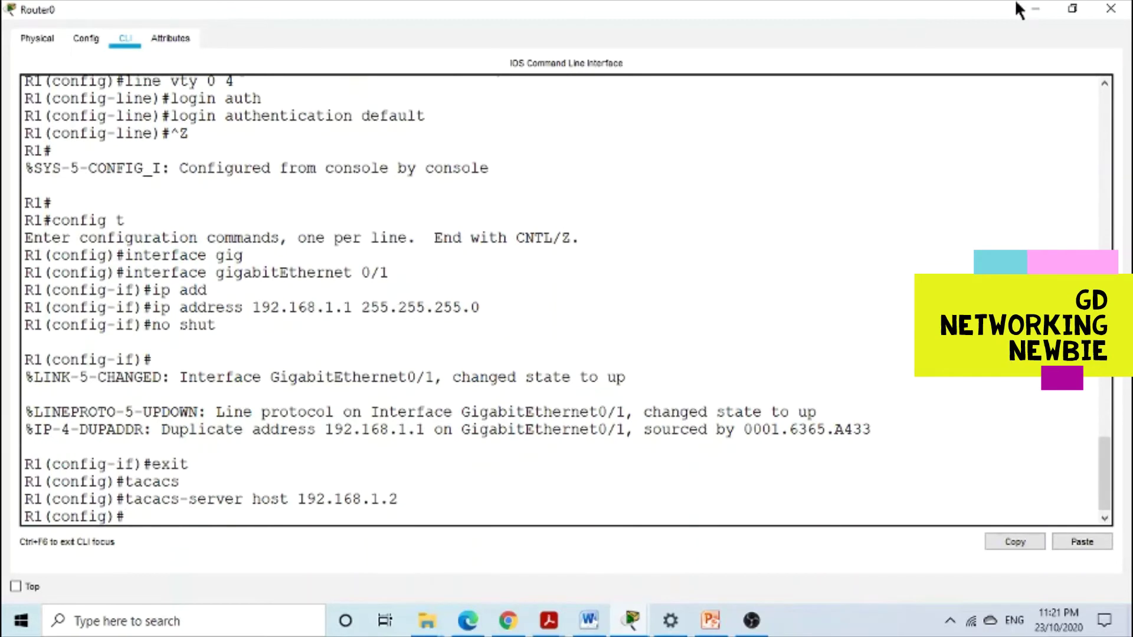
pyautogui.click(1034, 9)
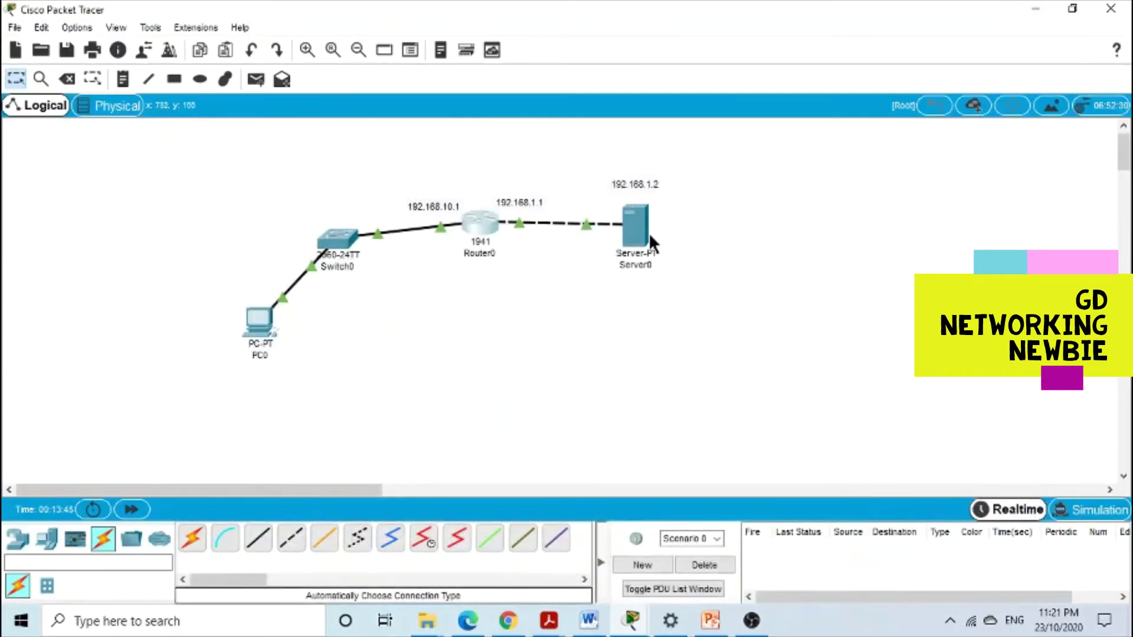
# In the maximized router console, set the tacacs-server key to the shared secret
pyautogui.click(490, 227)
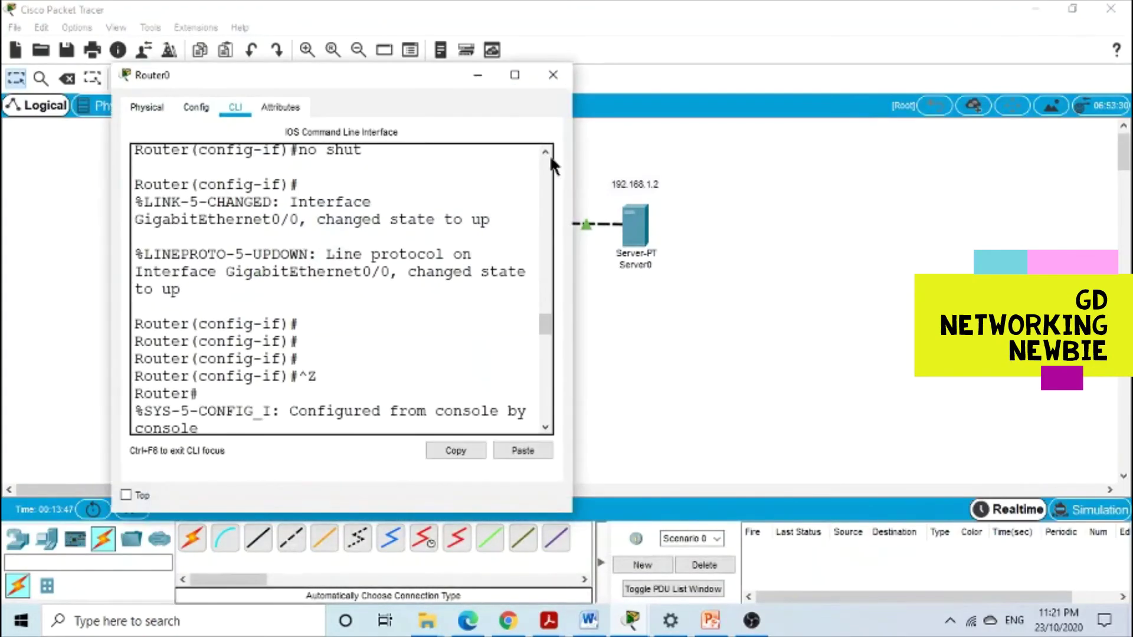
pyautogui.click(522, 75)
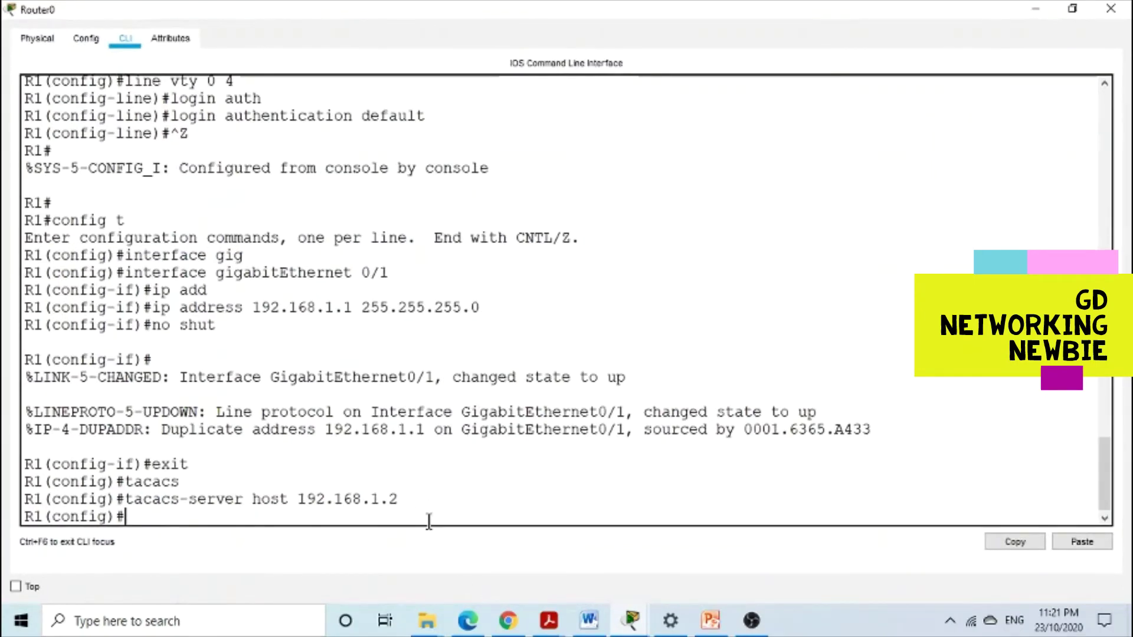
pyautogui.write('tacac')
pyautogui.press('Tab')
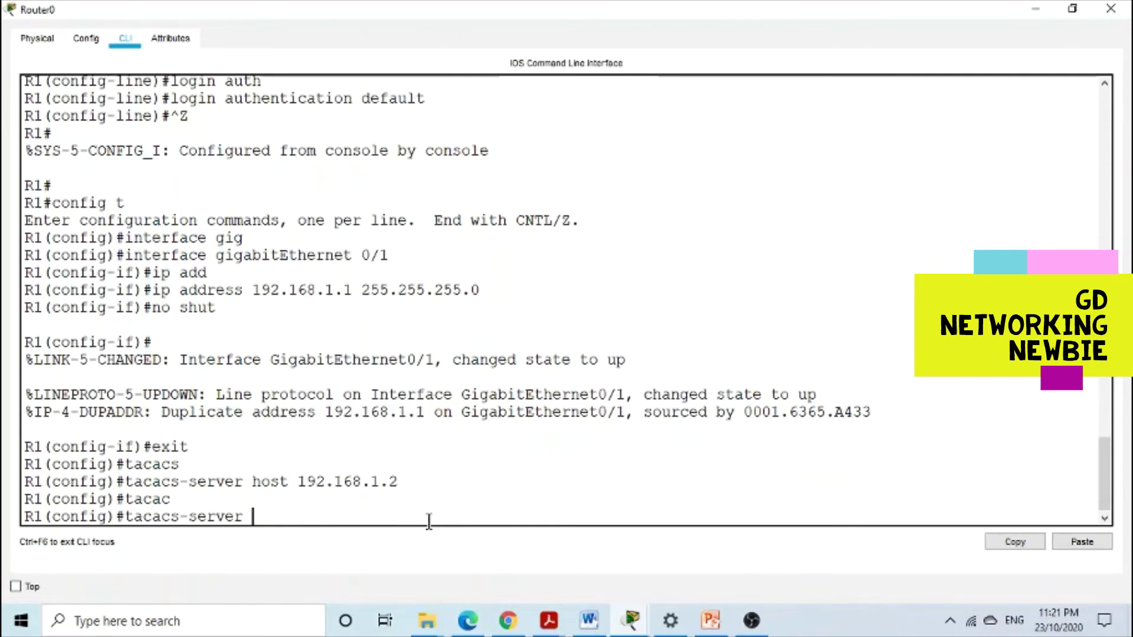
pyautogui.write('key new')
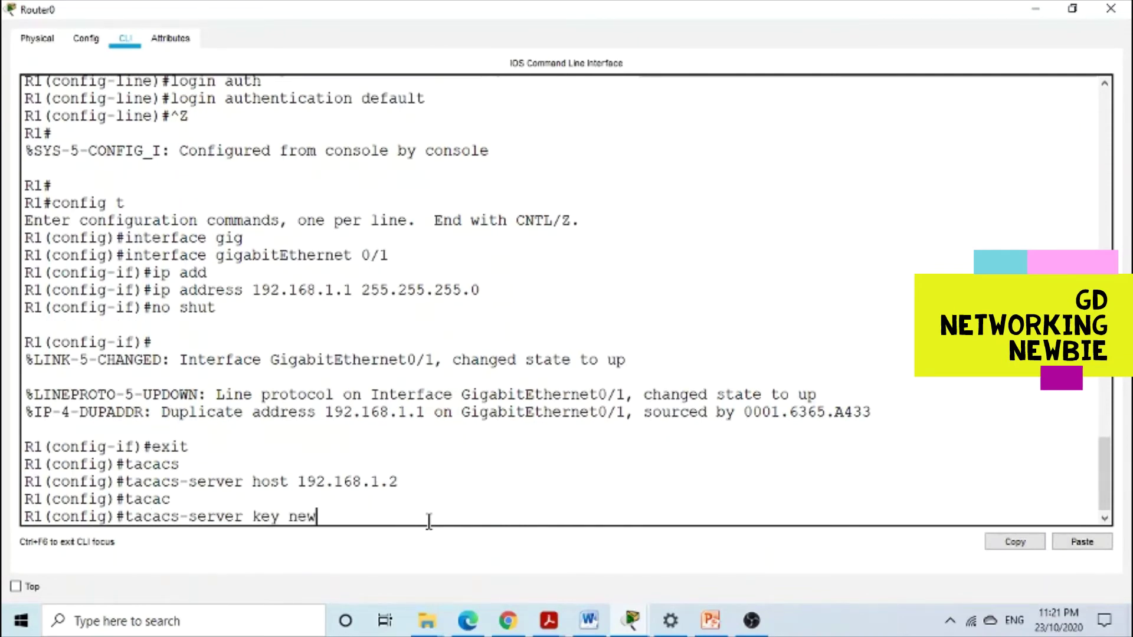
pyautogui.write('bie123')
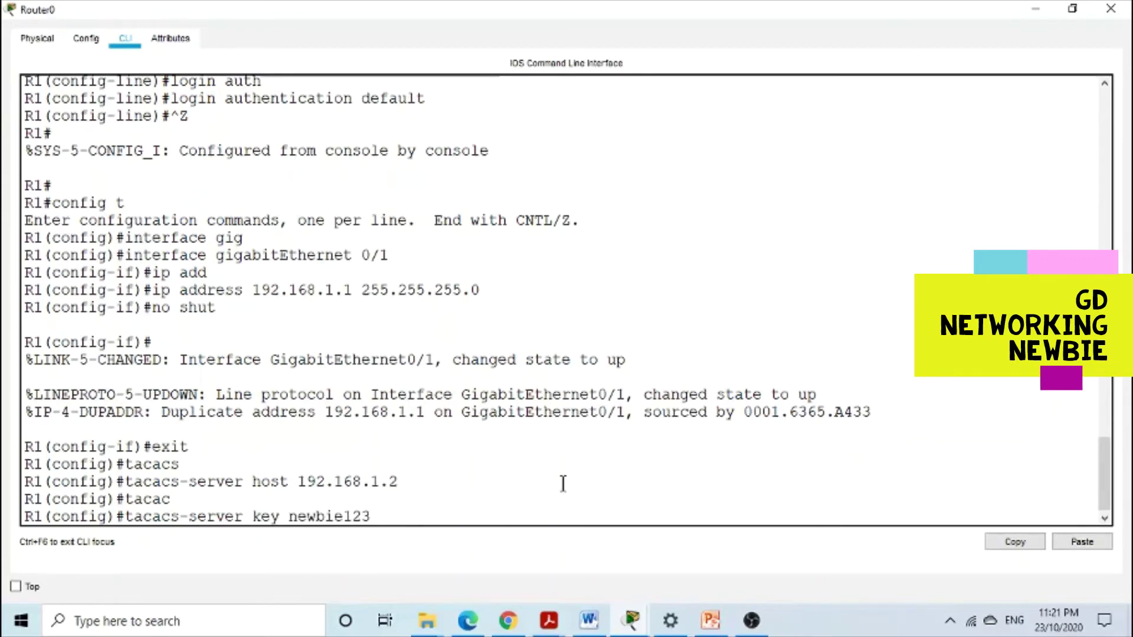
pyautogui.press('Return')
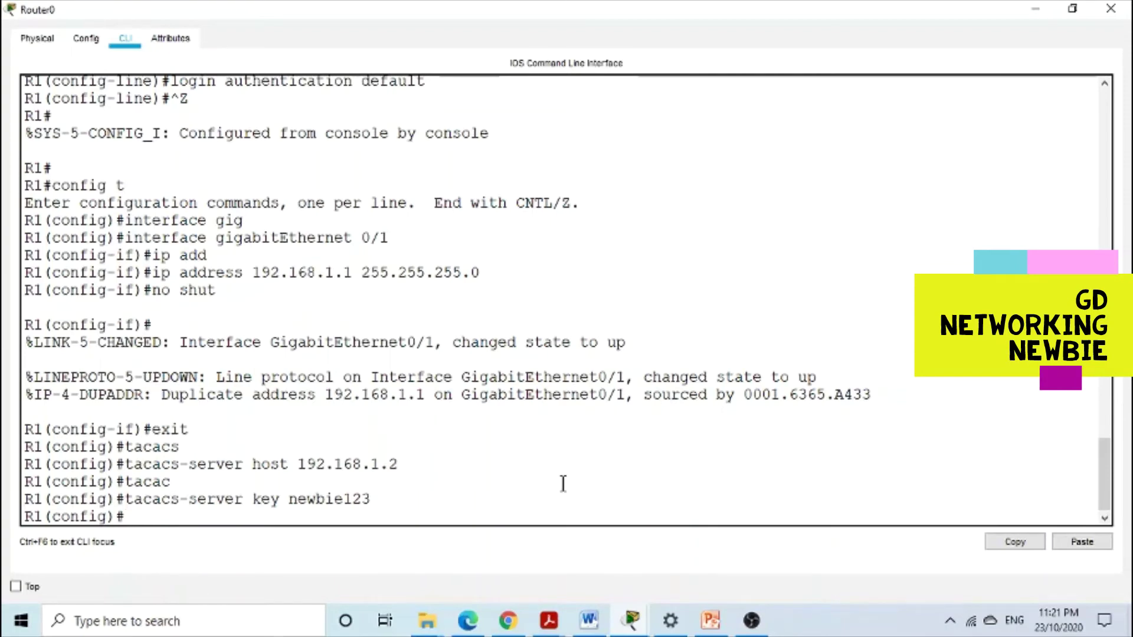
# Turn on AAA on R1 with aaa new-model
pyautogui.write('new')
pyautogui.press('BackSpace')
pyautogui.press('BackSpace')
pyautogui.press('BackSpace')
pyautogui.press('BackSpace')
pyautogui.write('aaa new')
pyautogui.press('Tab')
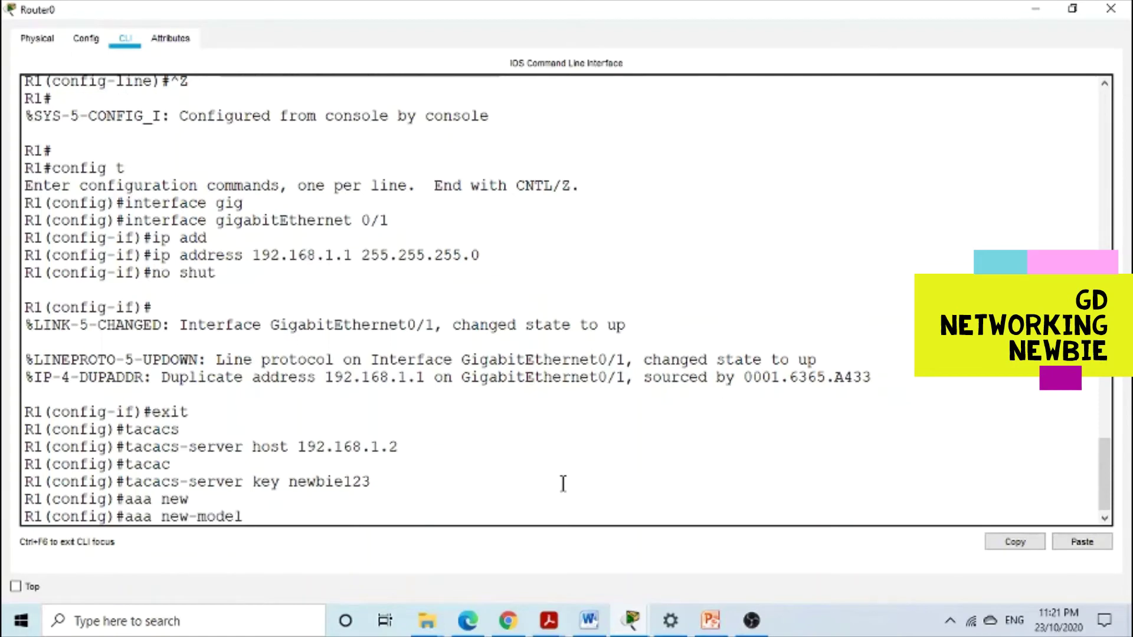
pyautogui.press('Return')
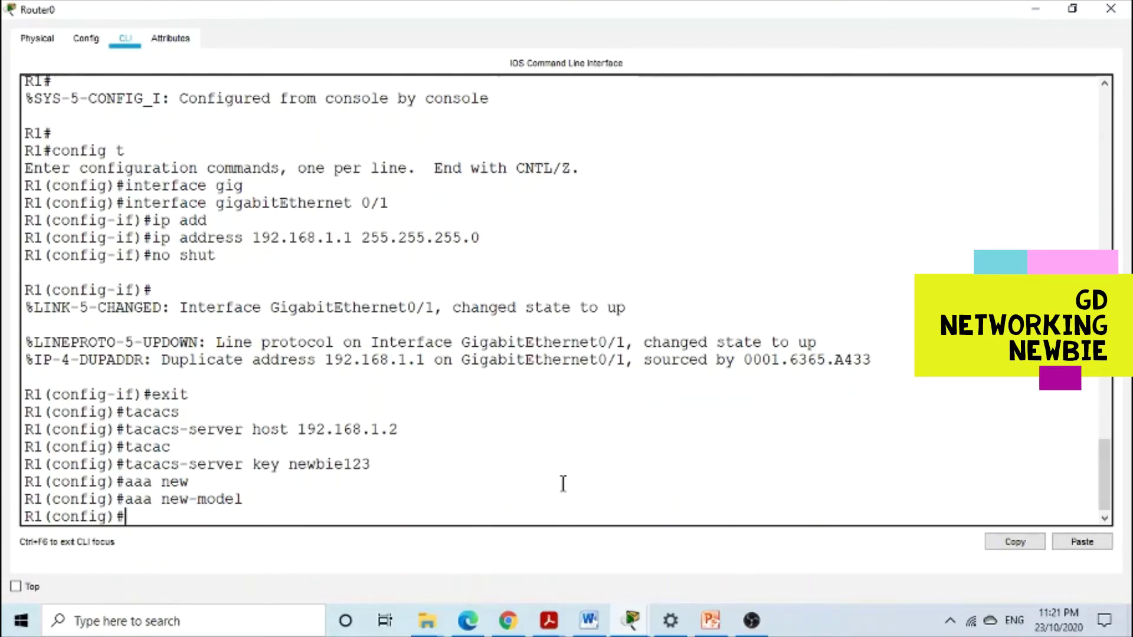
# Set aaa authentication login default to group tacacs+ with local fallback
pyautogui.write('aaa')
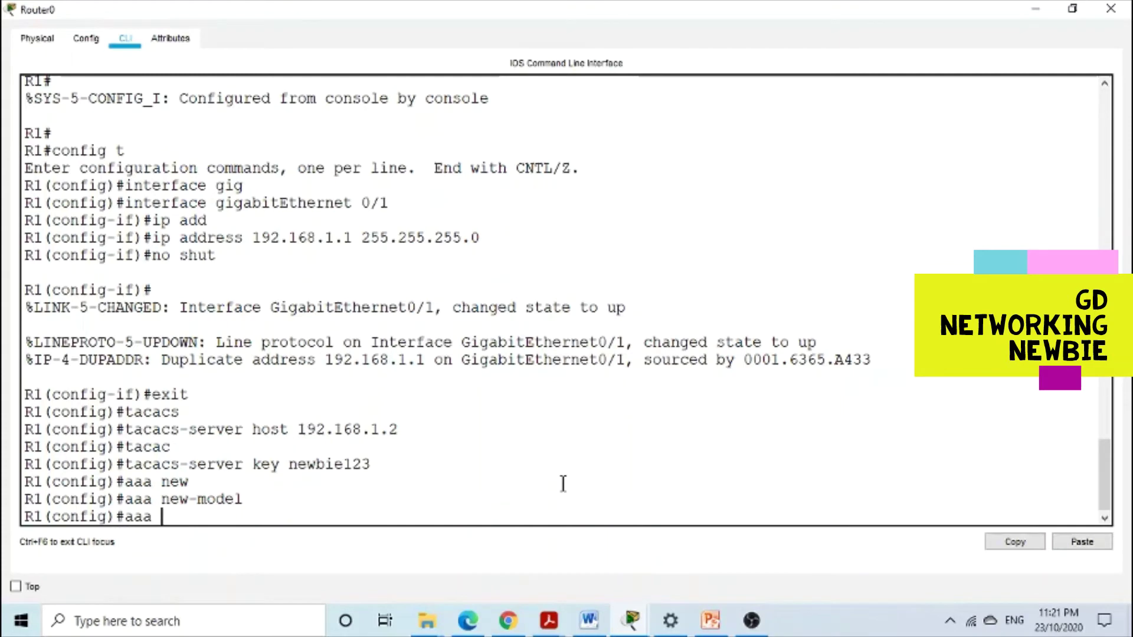
pyautogui.write(' a')
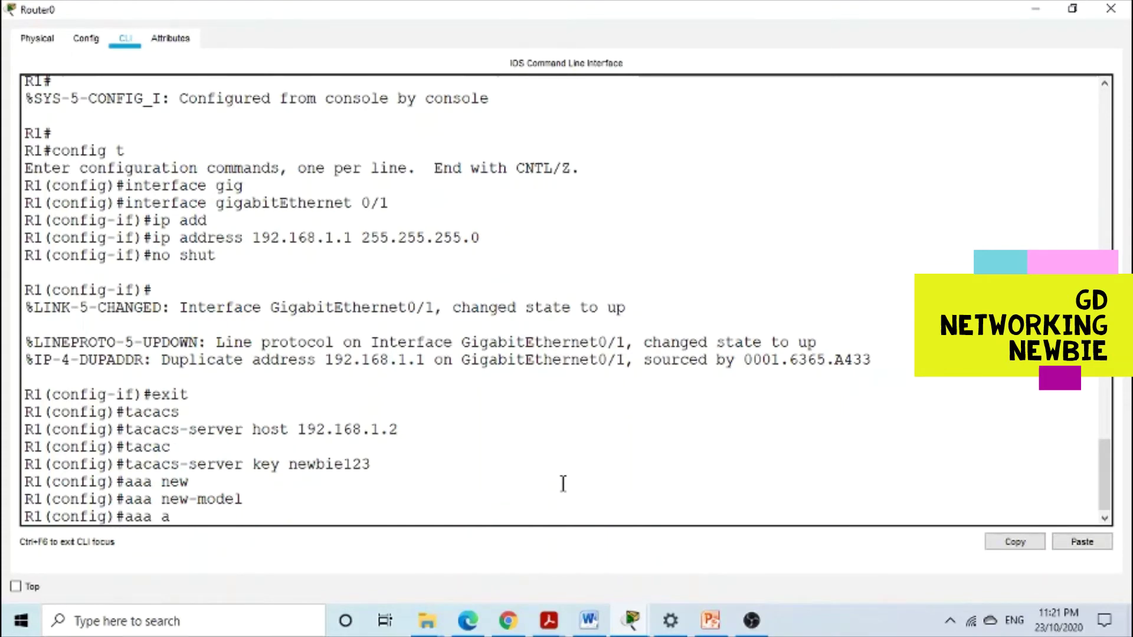
pyautogui.write('uth')
pyautogui.press('Tab')
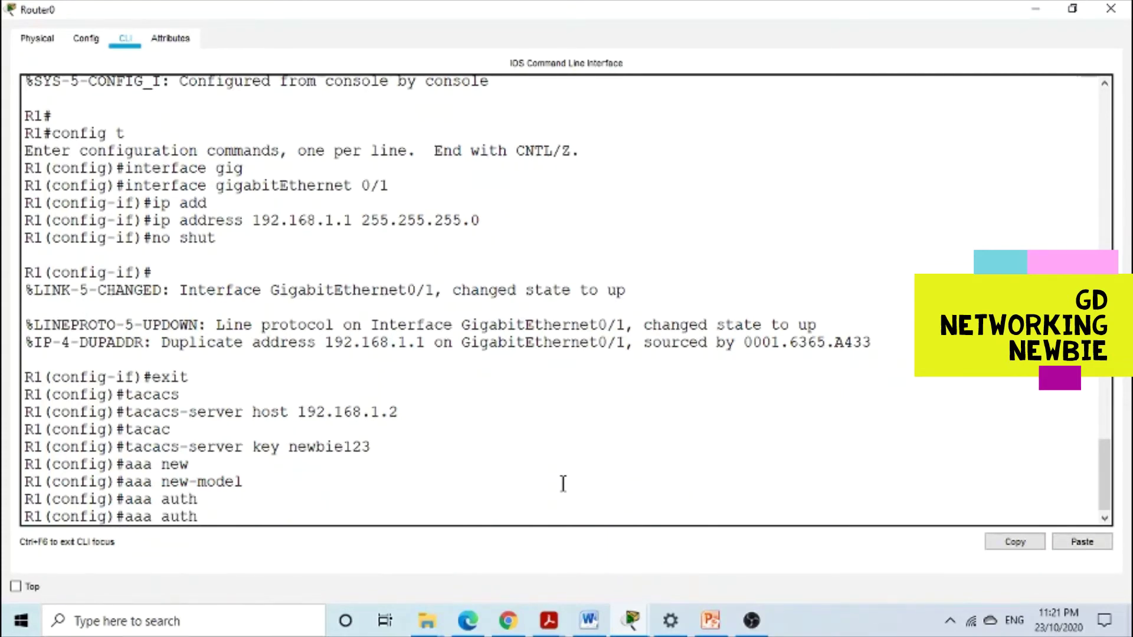
pyautogui.write('en')
pyautogui.press('Tab')
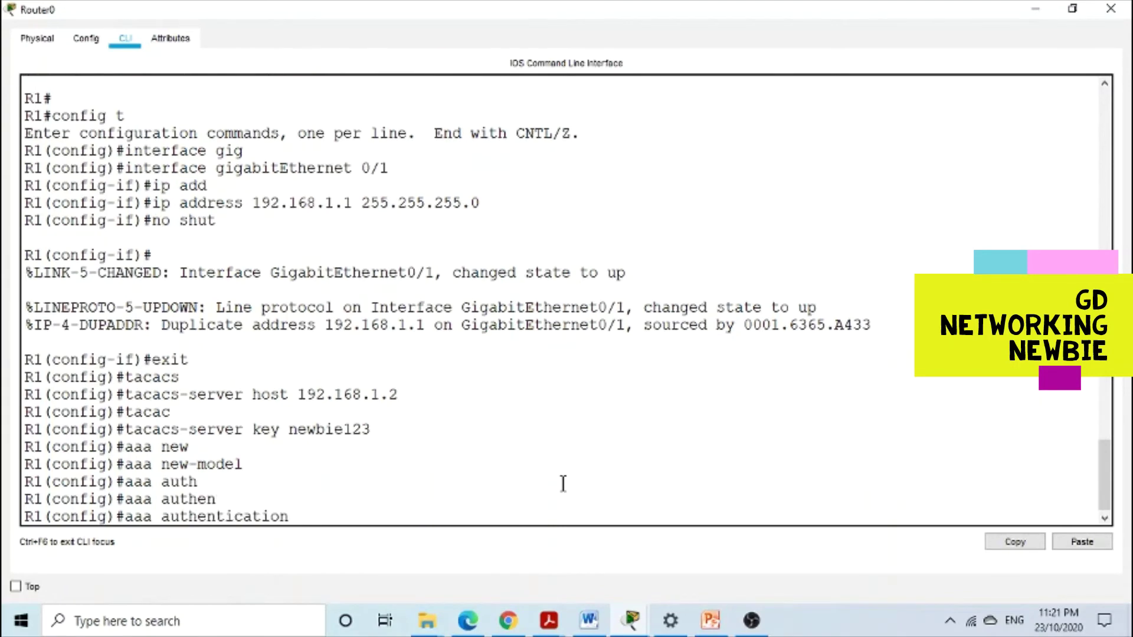
pyautogui.write('login ')
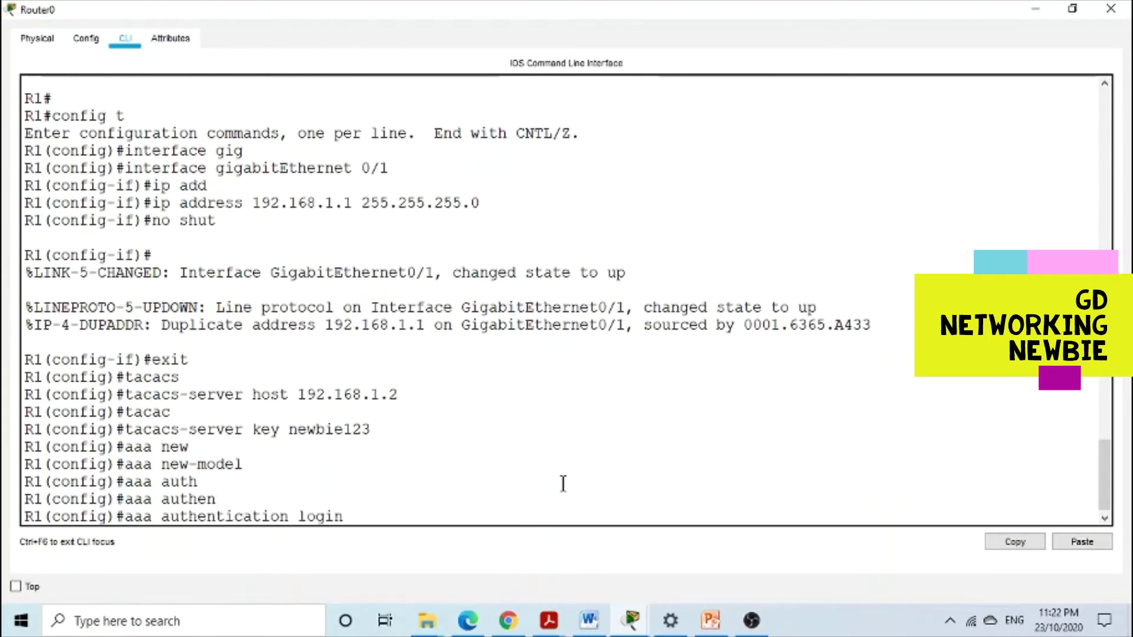
pyautogui.write('default')
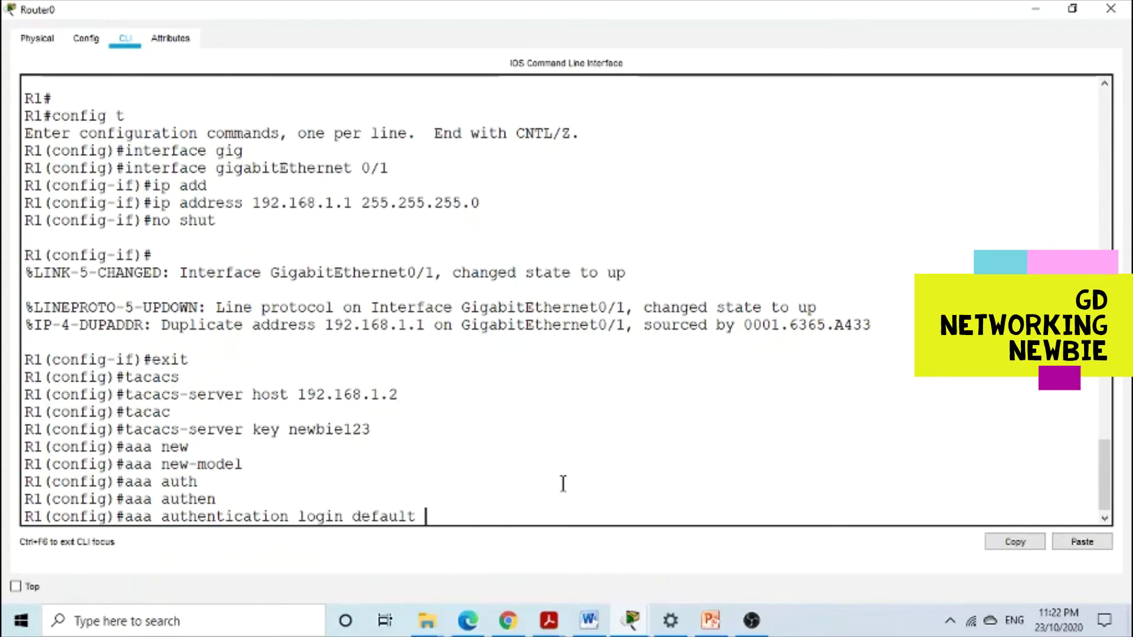
pyautogui.write(' group')
pyautogui.write('tacac')
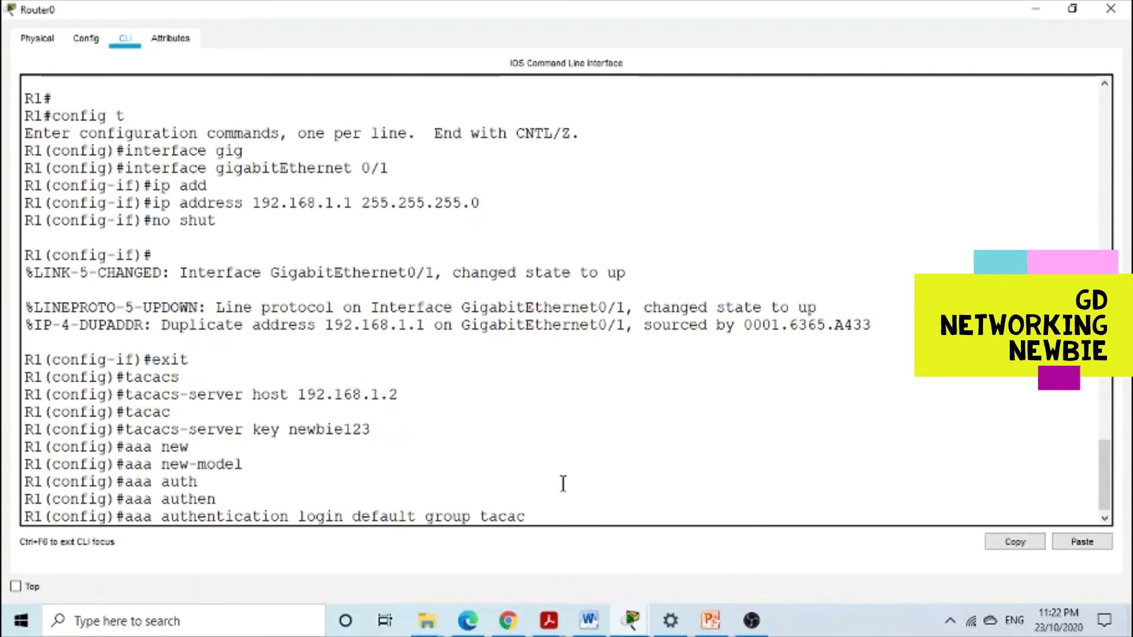
pyautogui.press('Tab')
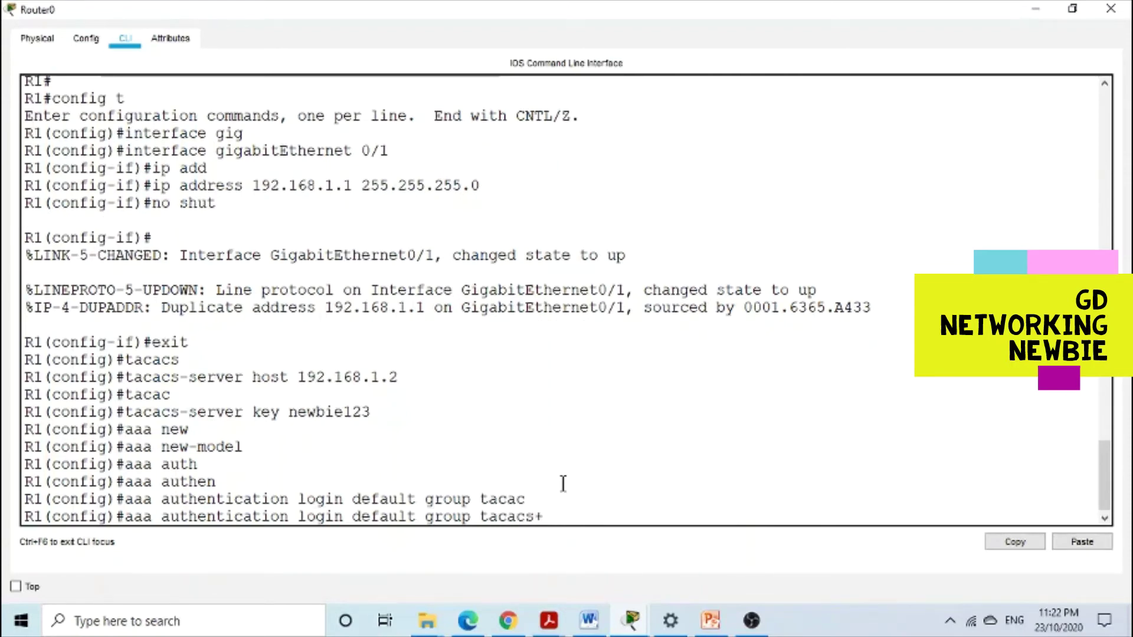
pyautogui.write('local')
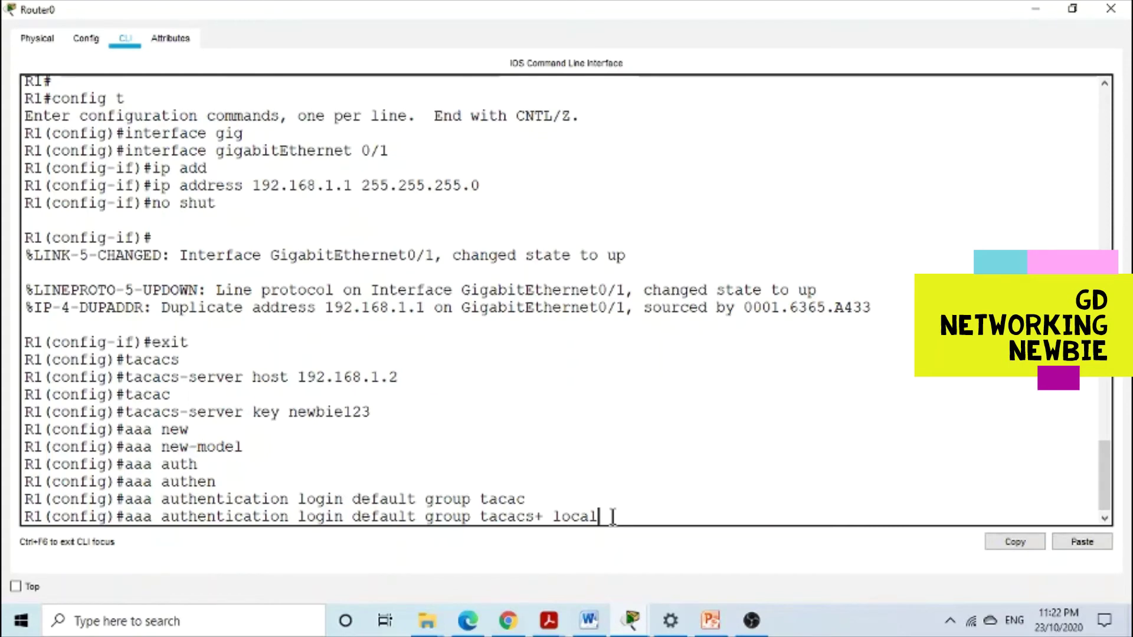
pyautogui.press('Return')
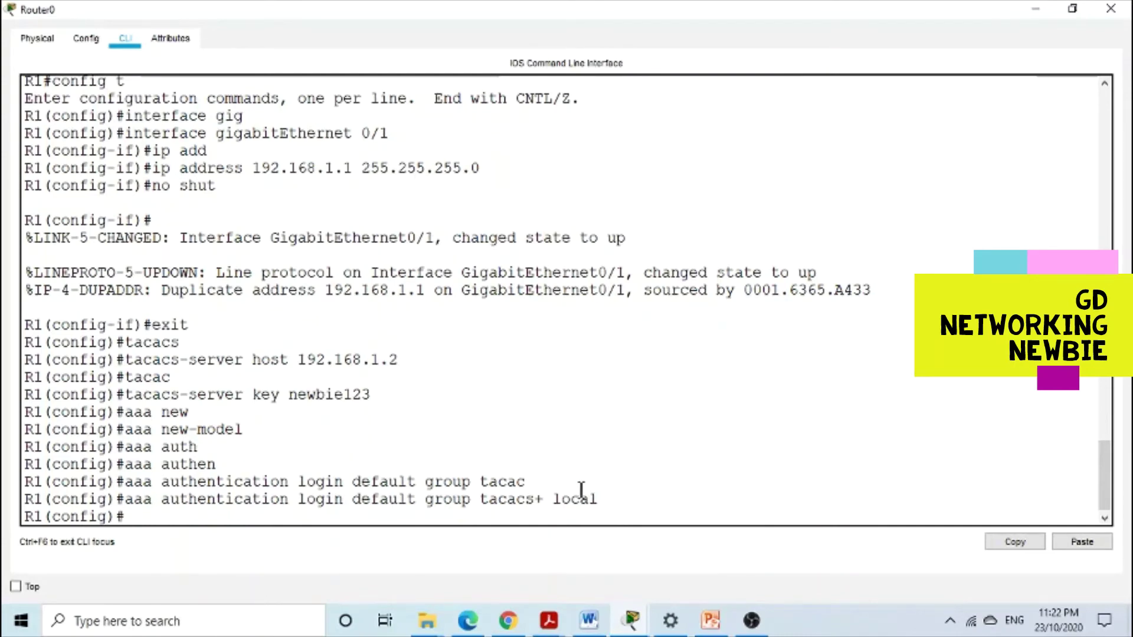
# On line vty 0 4, apply login authentication default and allow only SSH transport
pyautogui.write('line v')
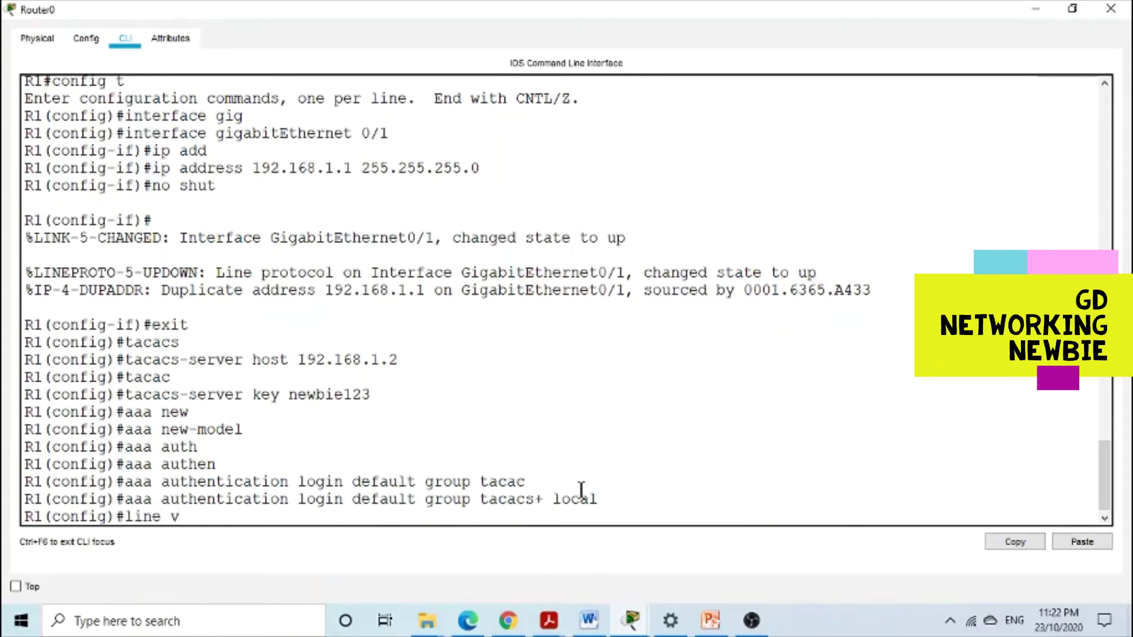
pyautogui.write('ty 0 4')
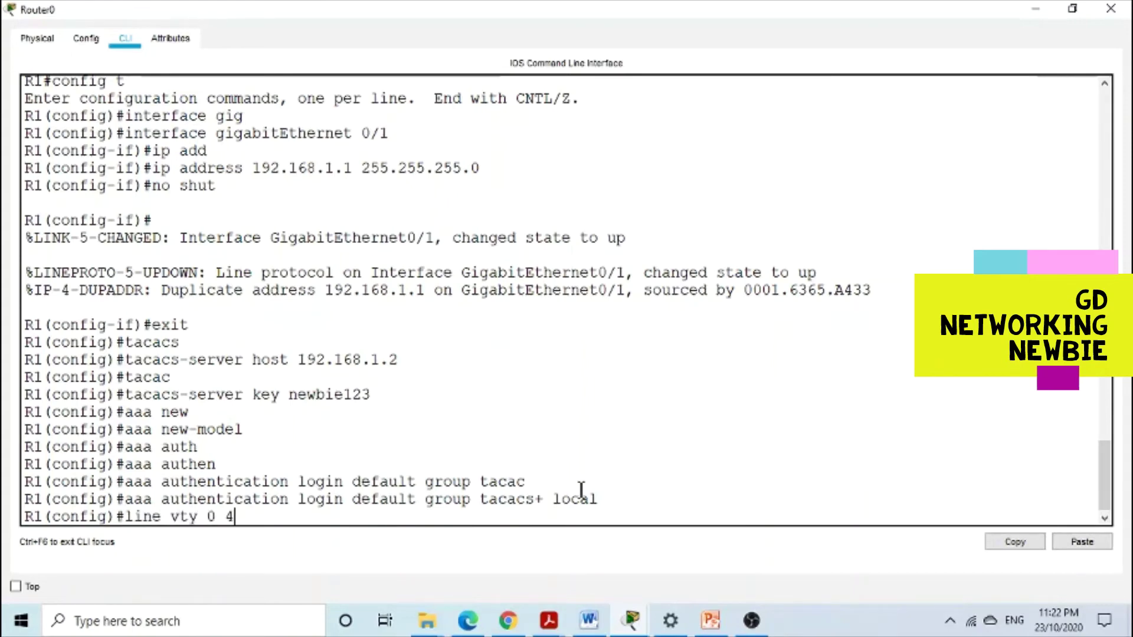
pyautogui.press('Return')
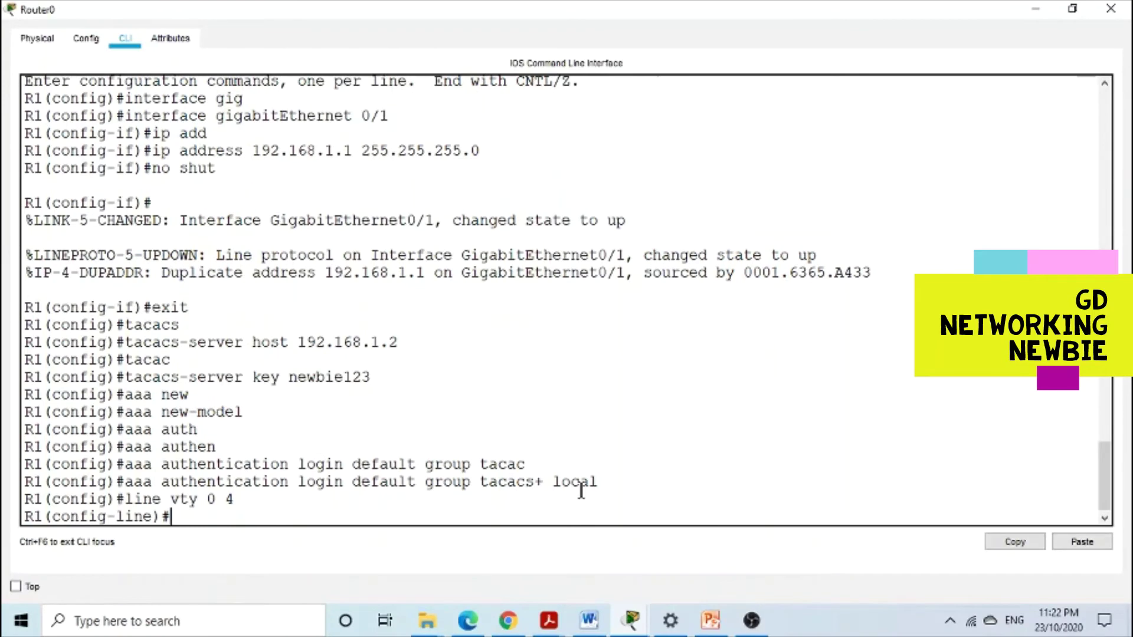
pyautogui.write('login atu')
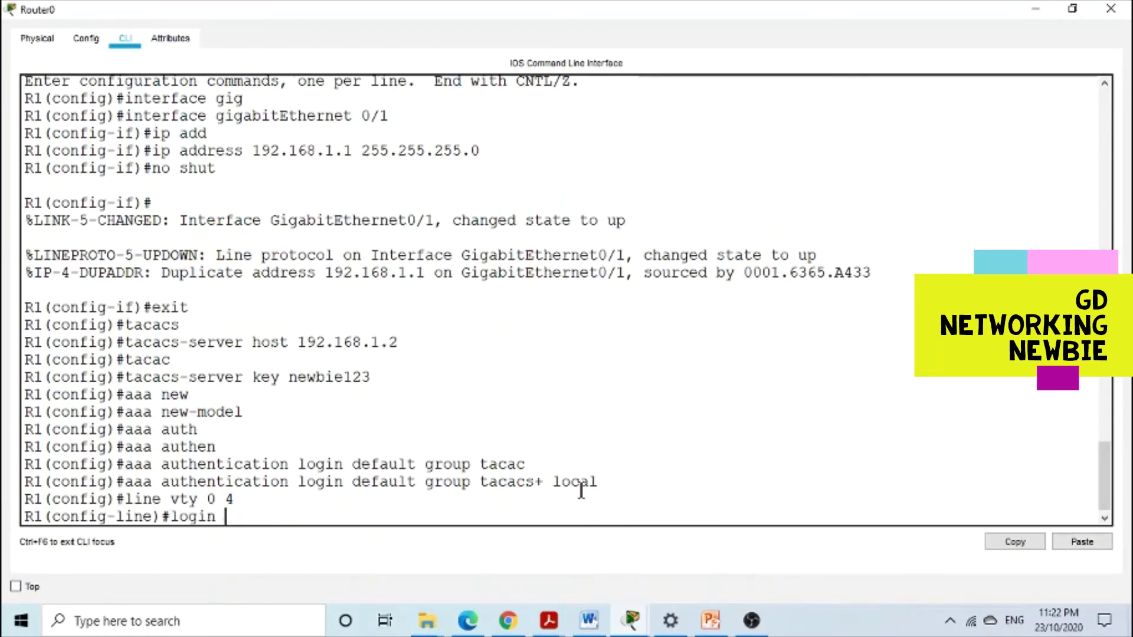
pyautogui.press('BackSpace')
pyautogui.press('BackSpace')
pyautogui.write('ut')
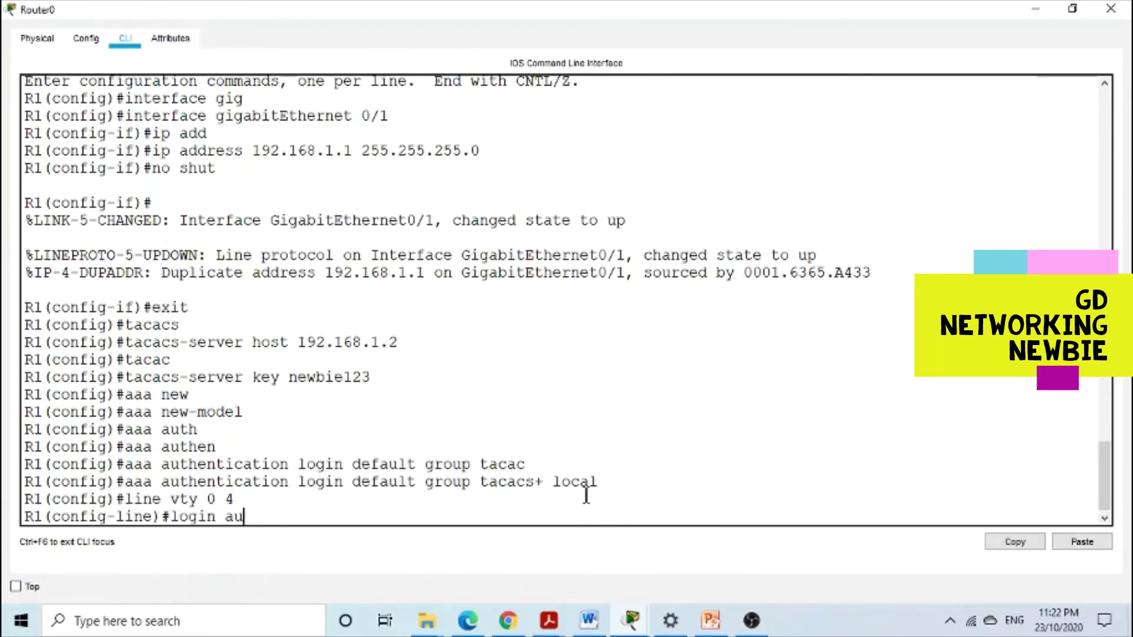
pyautogui.press('Tab')
pyautogui.write('def')
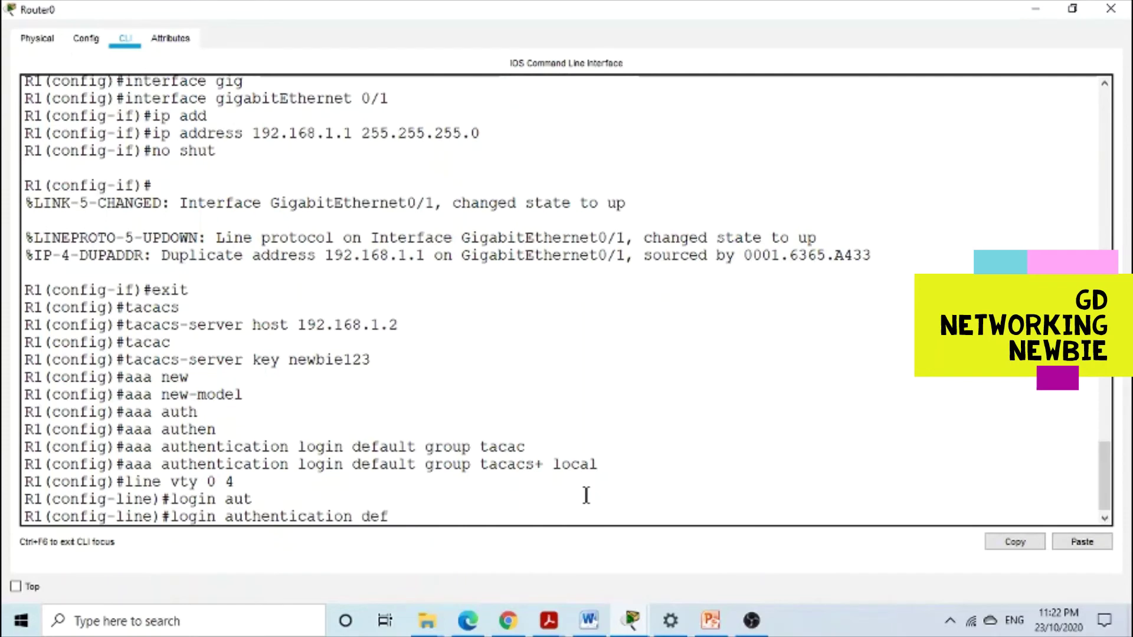
pyautogui.write('ault')
pyautogui.press('Return')
pyautogui.write('t')
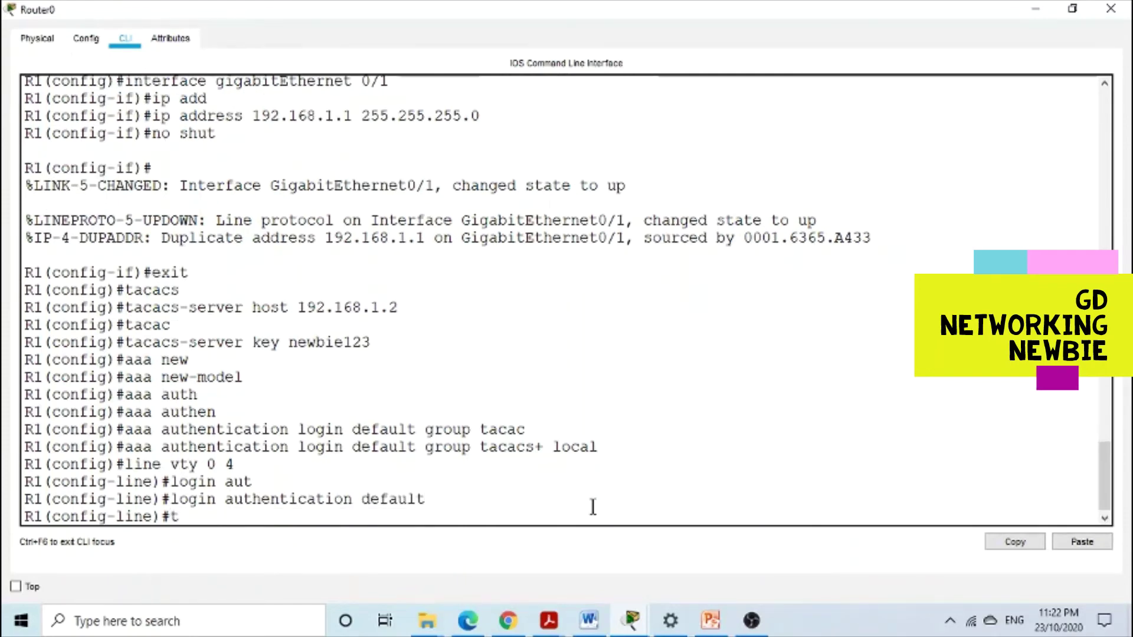
pyautogui.write('ransport in')
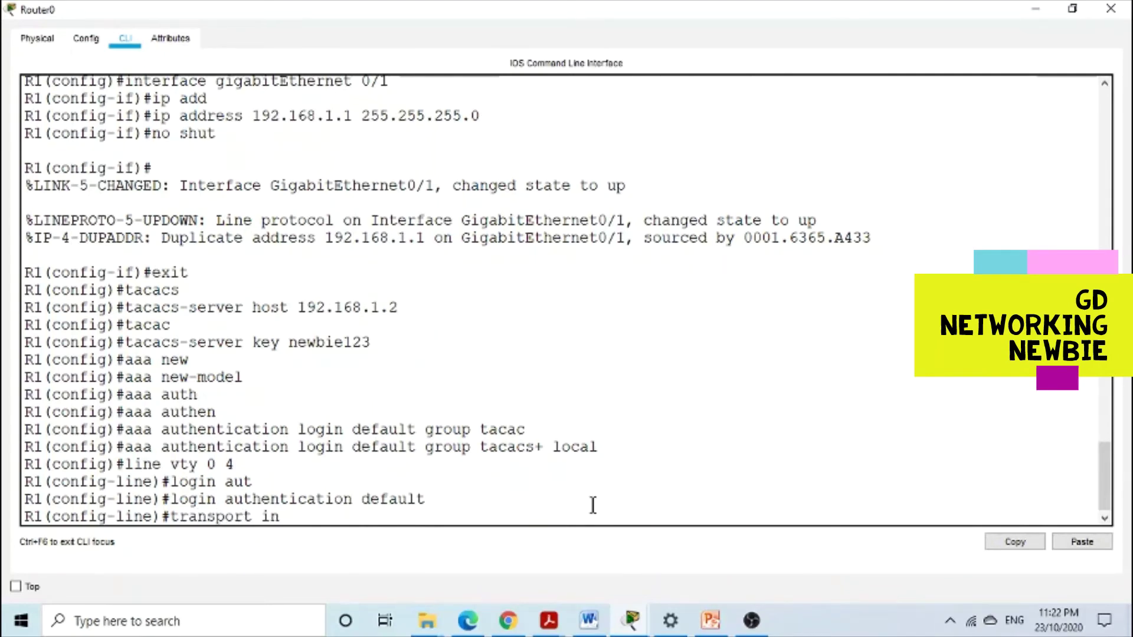
pyautogui.write('put ssh')
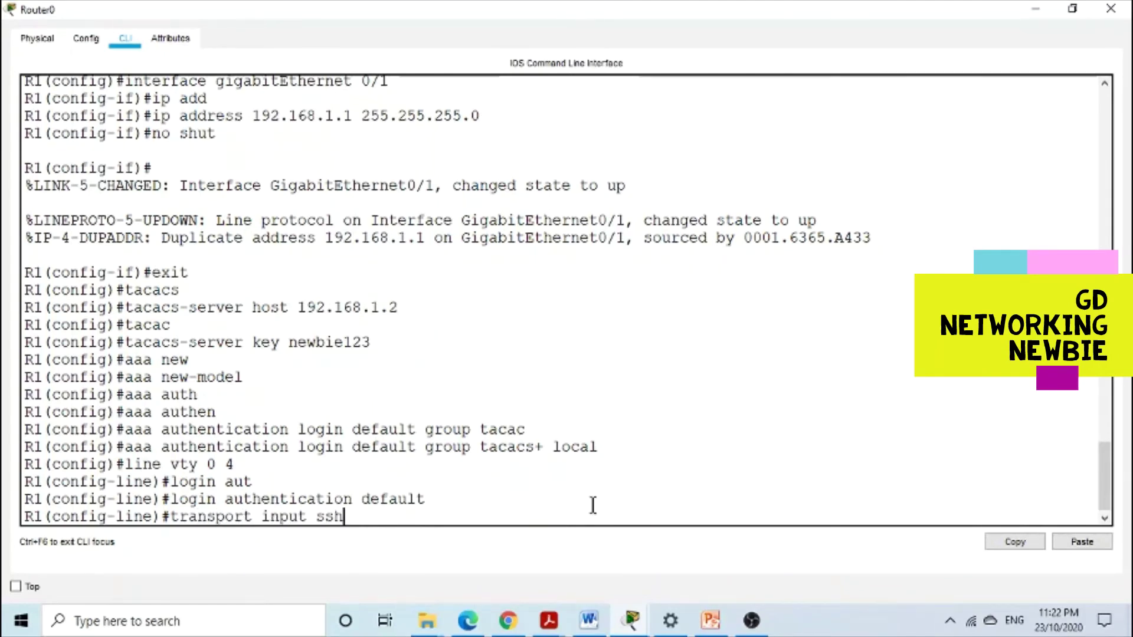
pyautogui.press('Return')
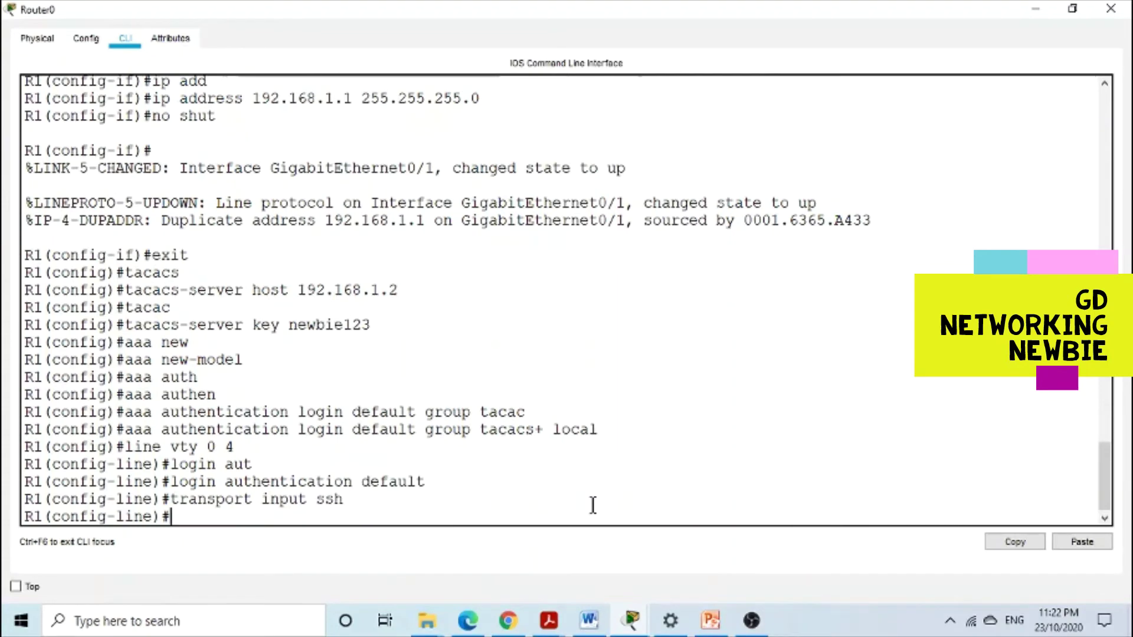
# Apply login authentication default to line console 0, then exit configuration mode with Ctrl+Z
pyautogui.write('line console 0')
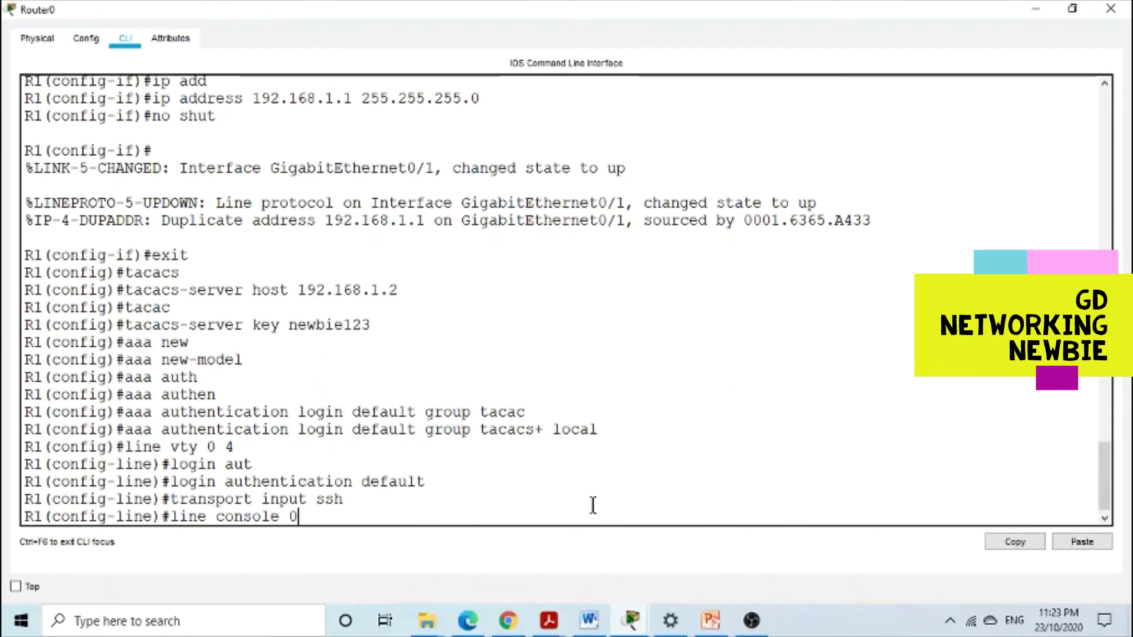
pyautogui.press('Return')
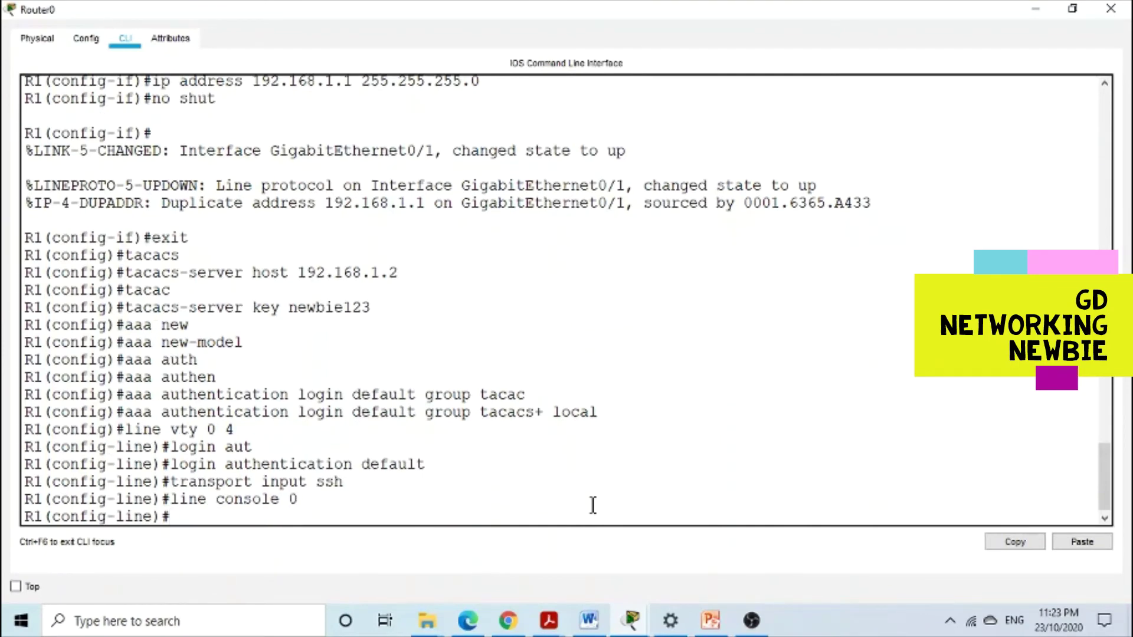
pyautogui.write('login auth')
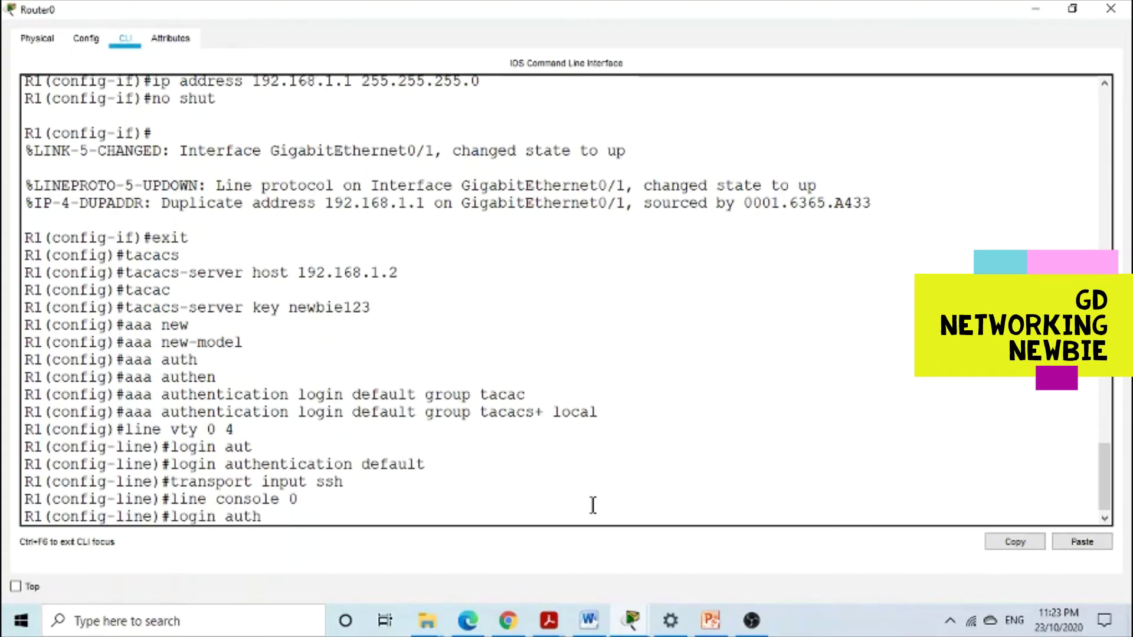
pyautogui.press('Tab')
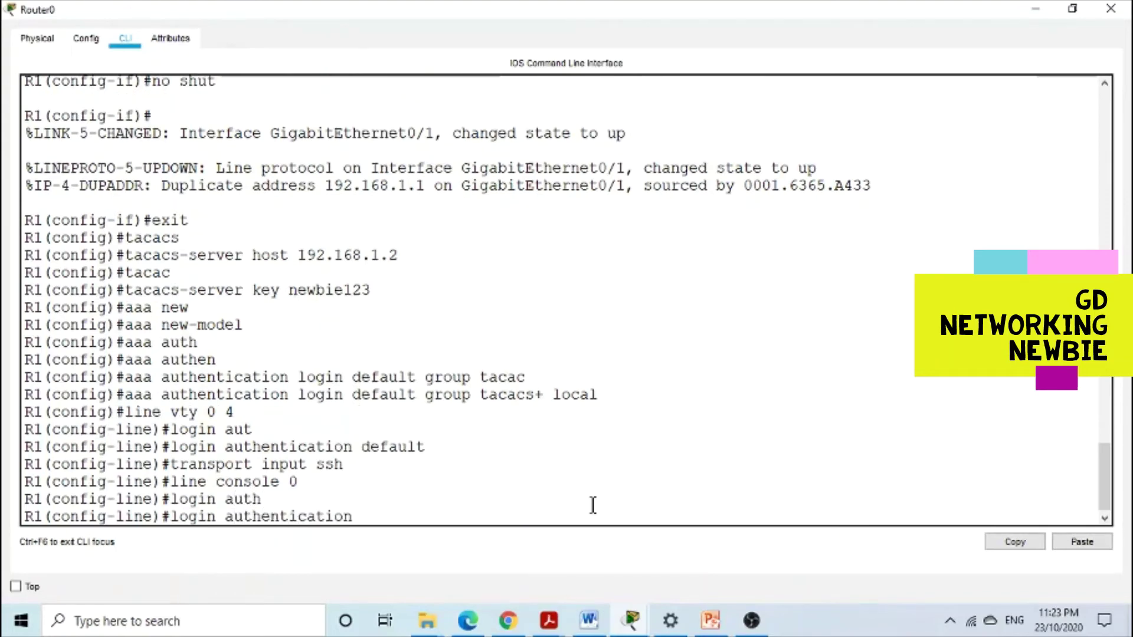
pyautogui.write('defa')
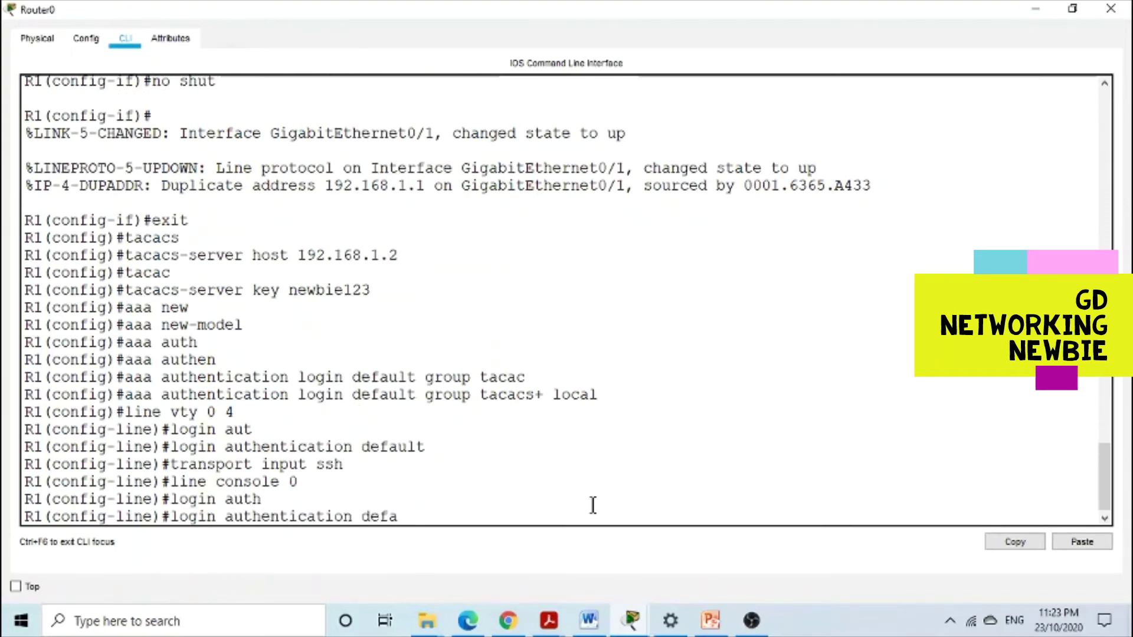
pyautogui.press('Tab')
pyautogui.press('Return')
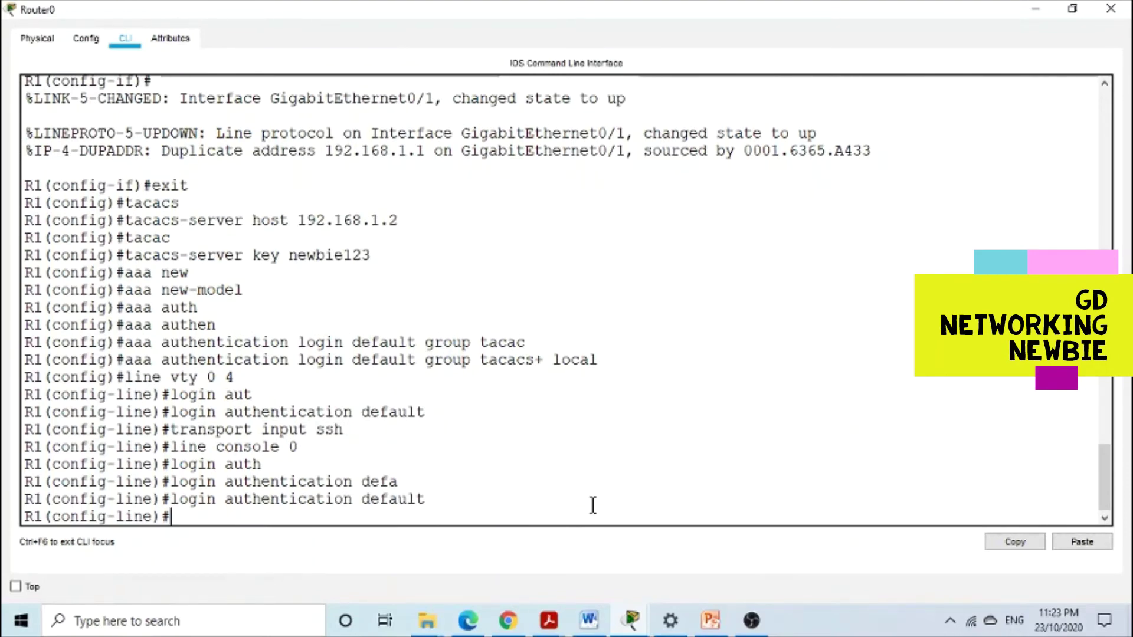
pyautogui.hotkey('ctrl', 'z')
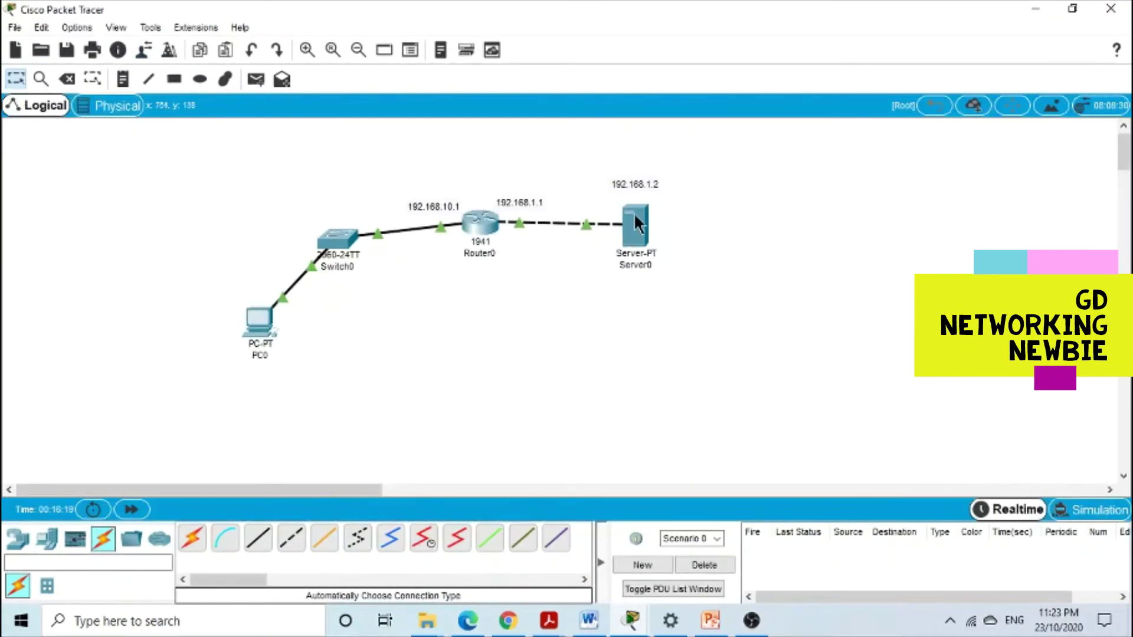
# Inspect Server0's AAA clients and users full screen, then close it and reopen PC0
pyautogui.click(635, 216)
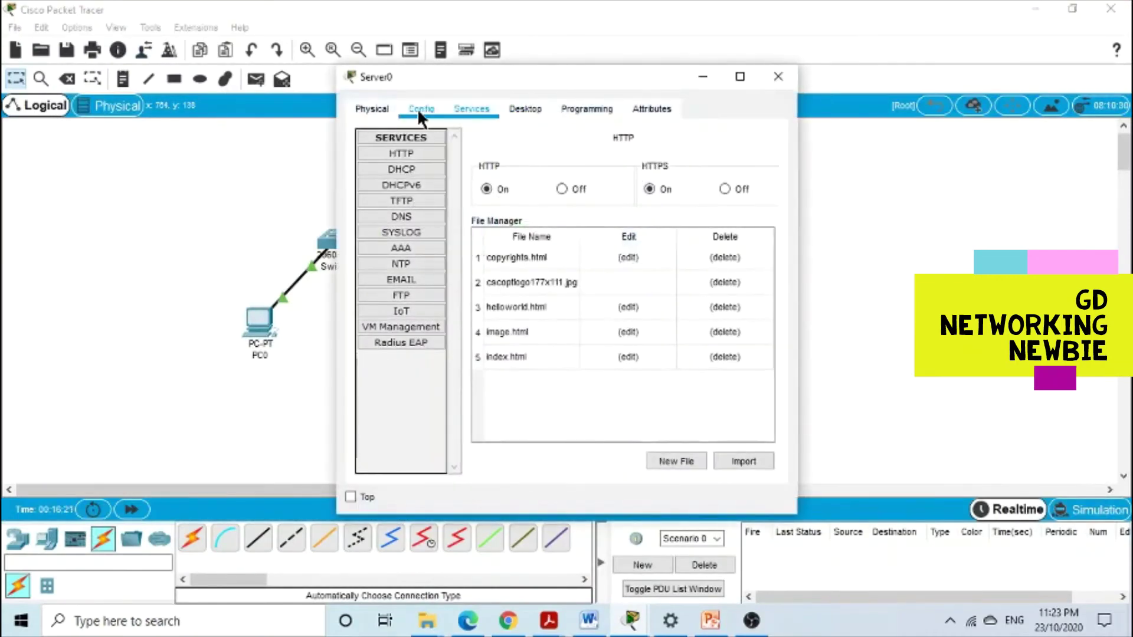
pyautogui.click(413, 249)
pyautogui.click(740, 76)
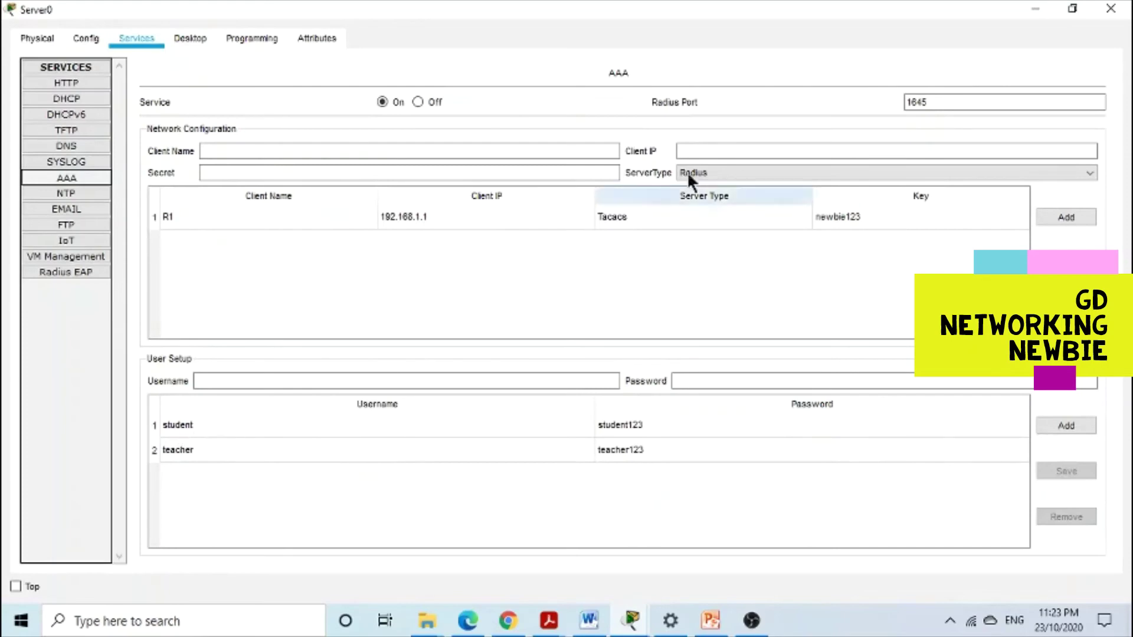
pyautogui.click(1107, 10)
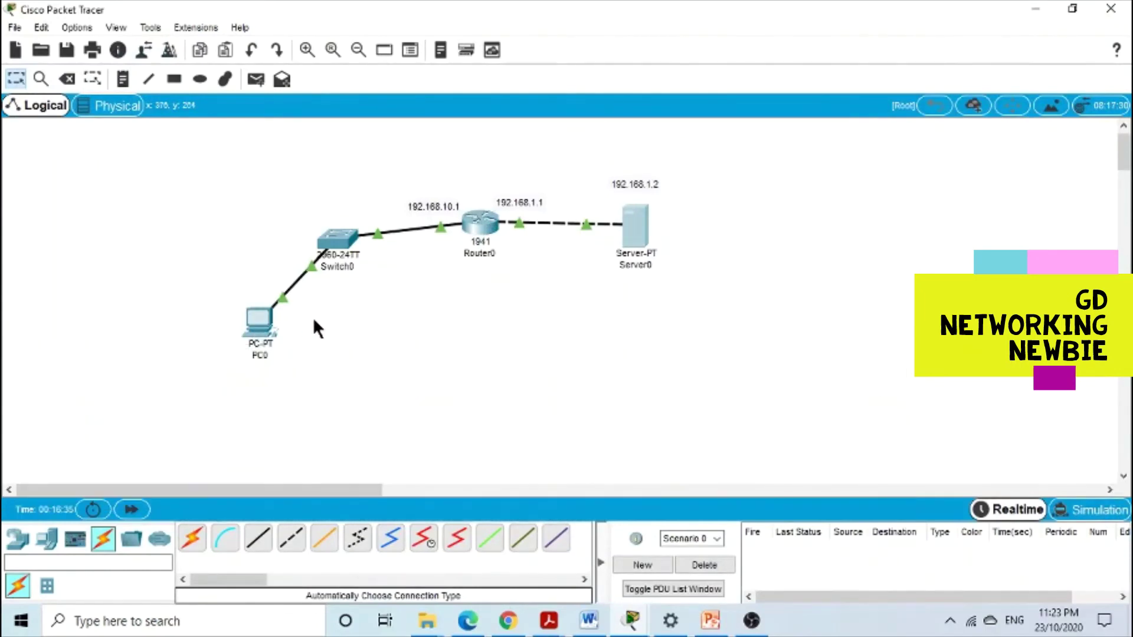
pyautogui.click(268, 316)
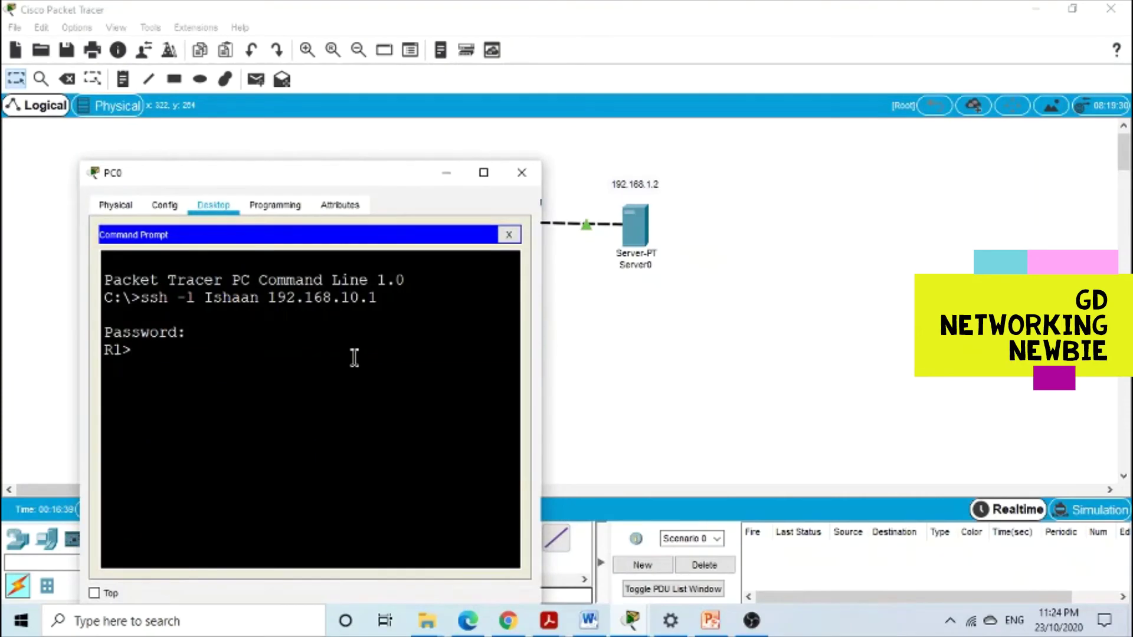
# Exit PC0's SSH session at R1>, maximize the window, and begin a new ssh command
pyautogui.write('exit')
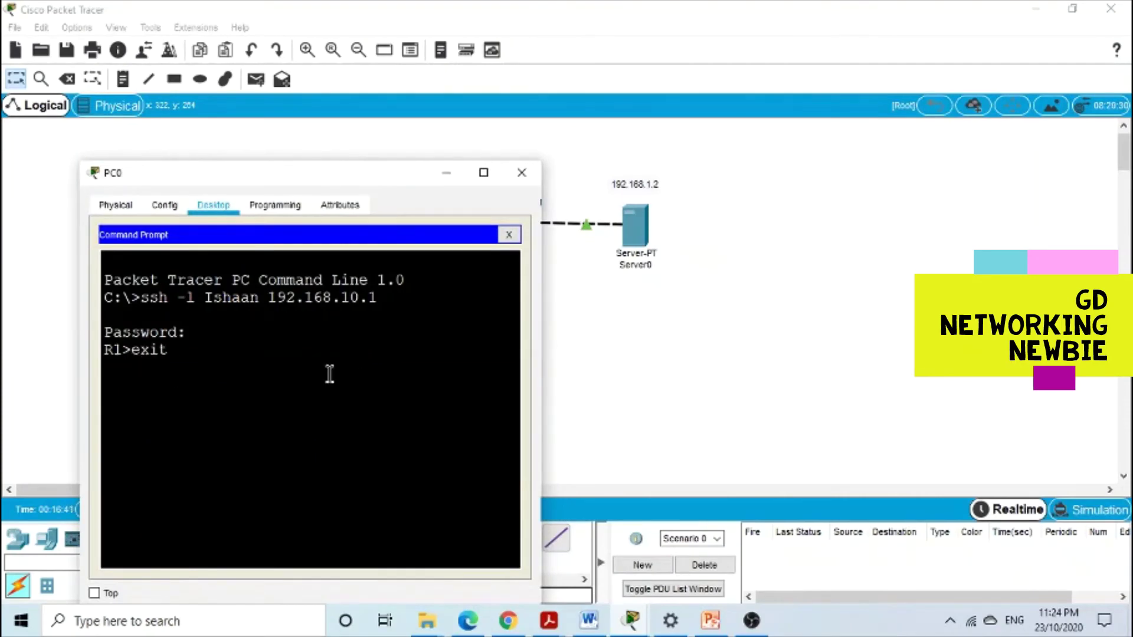
pyautogui.press('Return')
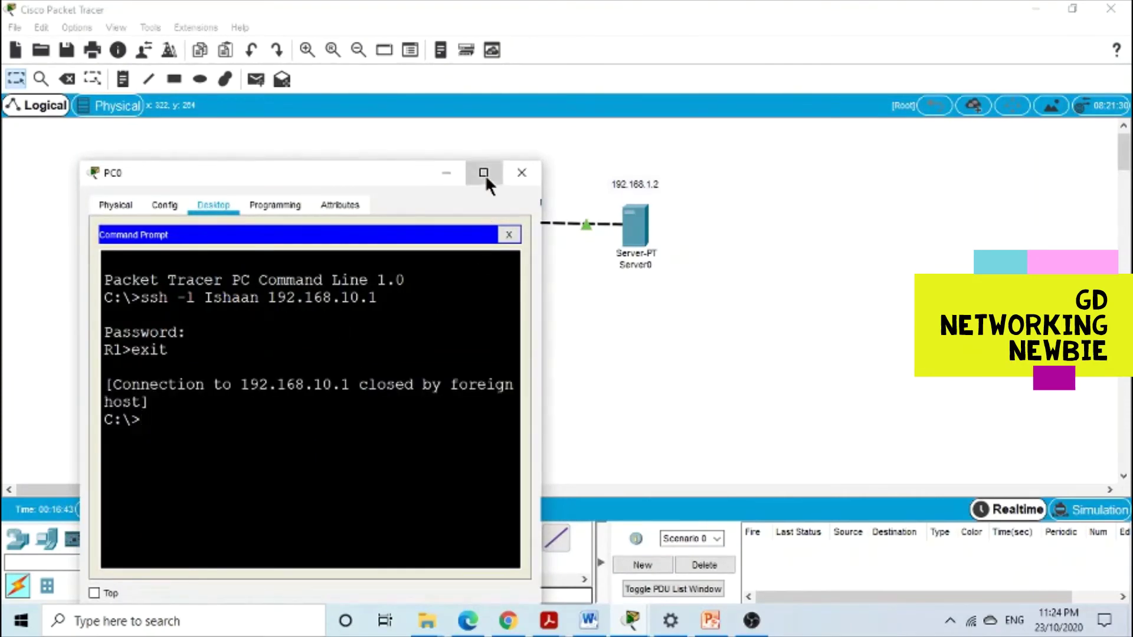
pyautogui.click(483, 173)
pyautogui.moveTo(43, 236); pyautogui.dragTo(62, 236)
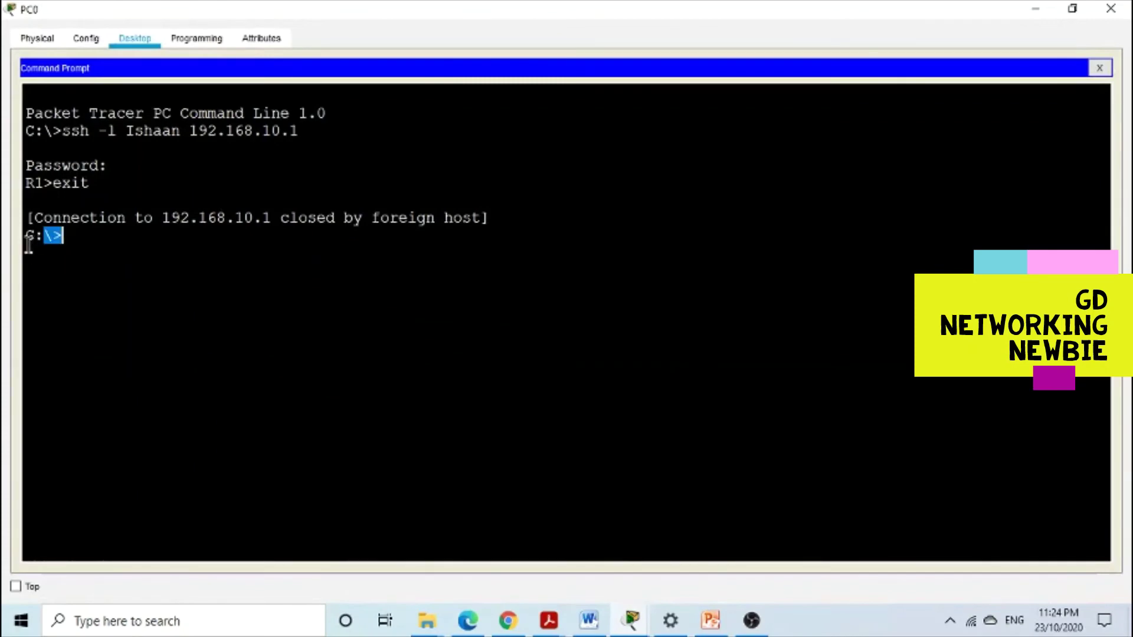
pyautogui.click(36, 242)
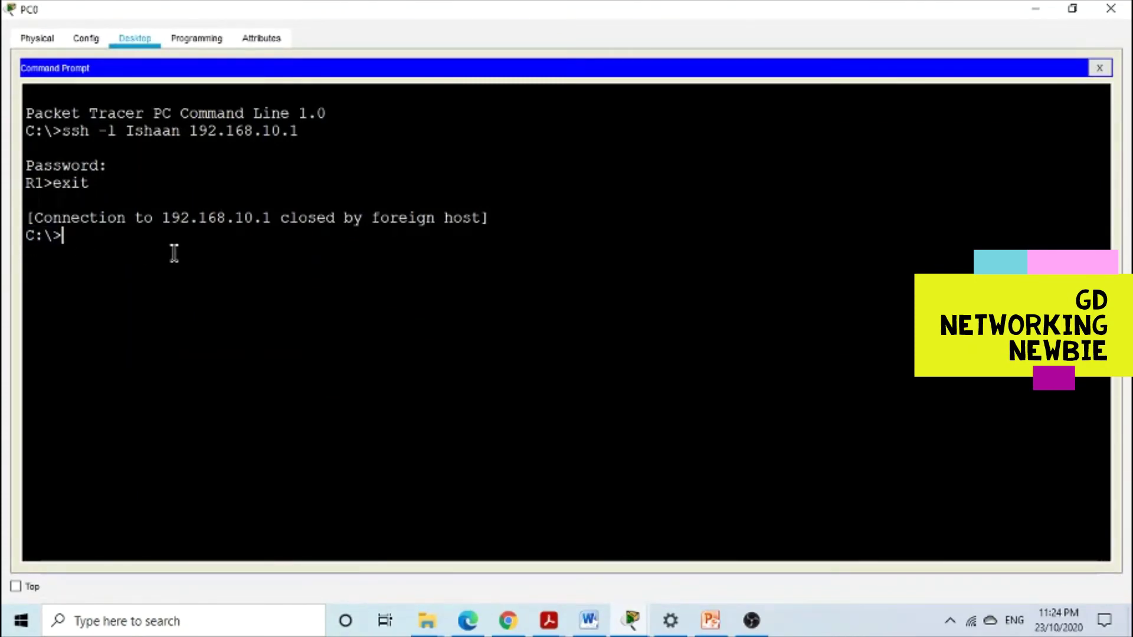
pyautogui.write('ssh -l st')
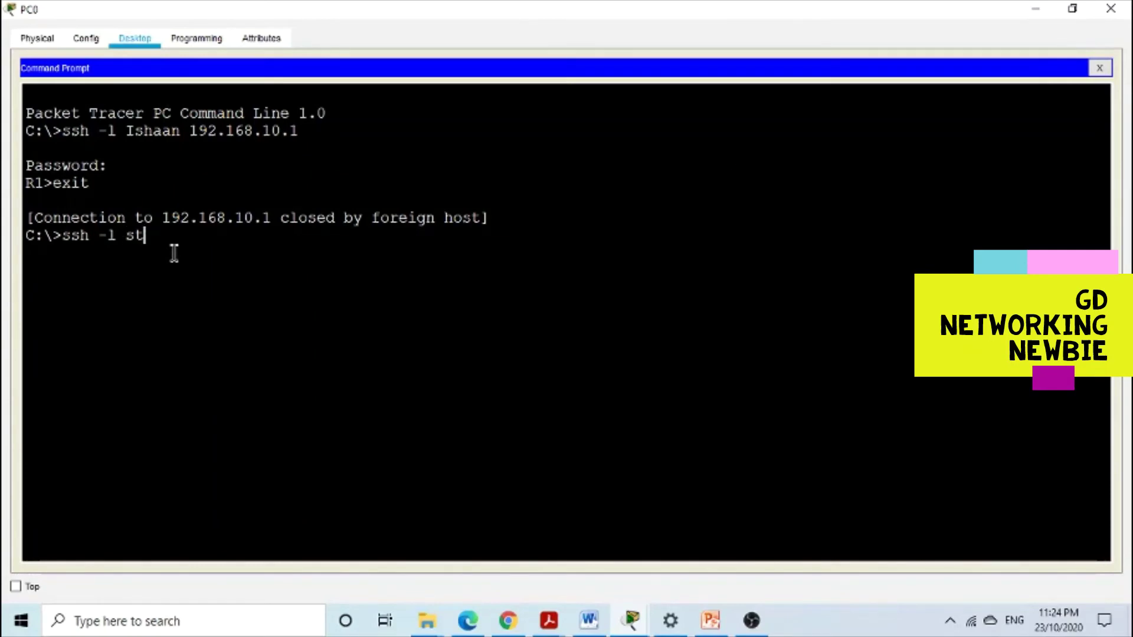
# Run ssh -l student 192.168.10.1 from PC0 and enter the password; login is invalid
pyautogui.write('udent 192')
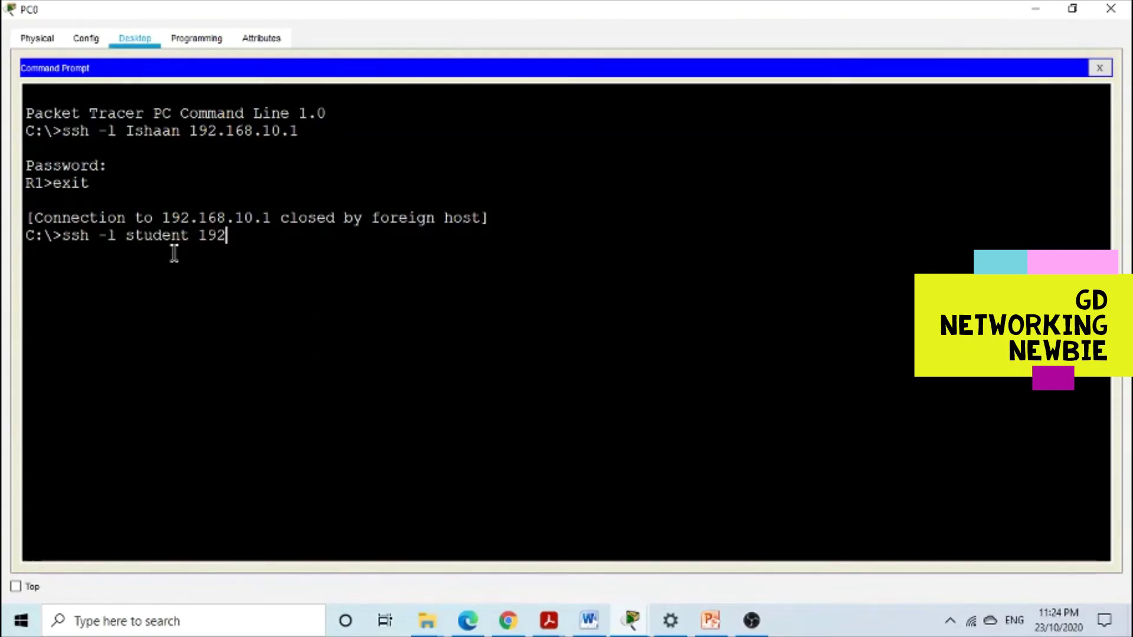
pyautogui.write('.168.10.1')
pyautogui.press('Return')
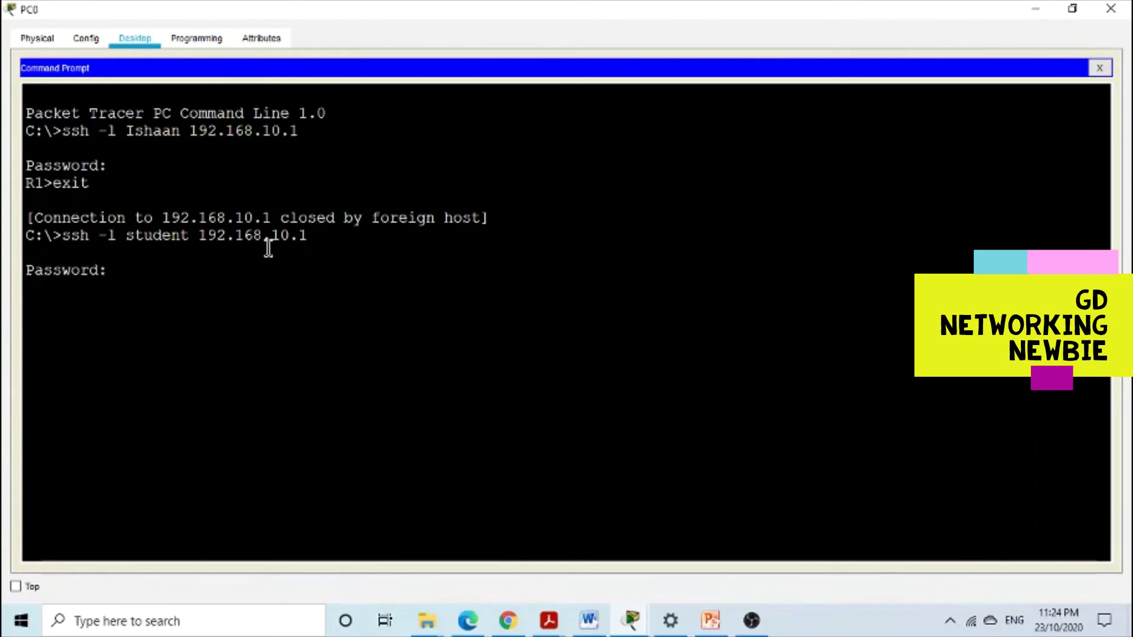
pyautogui.press('Return')
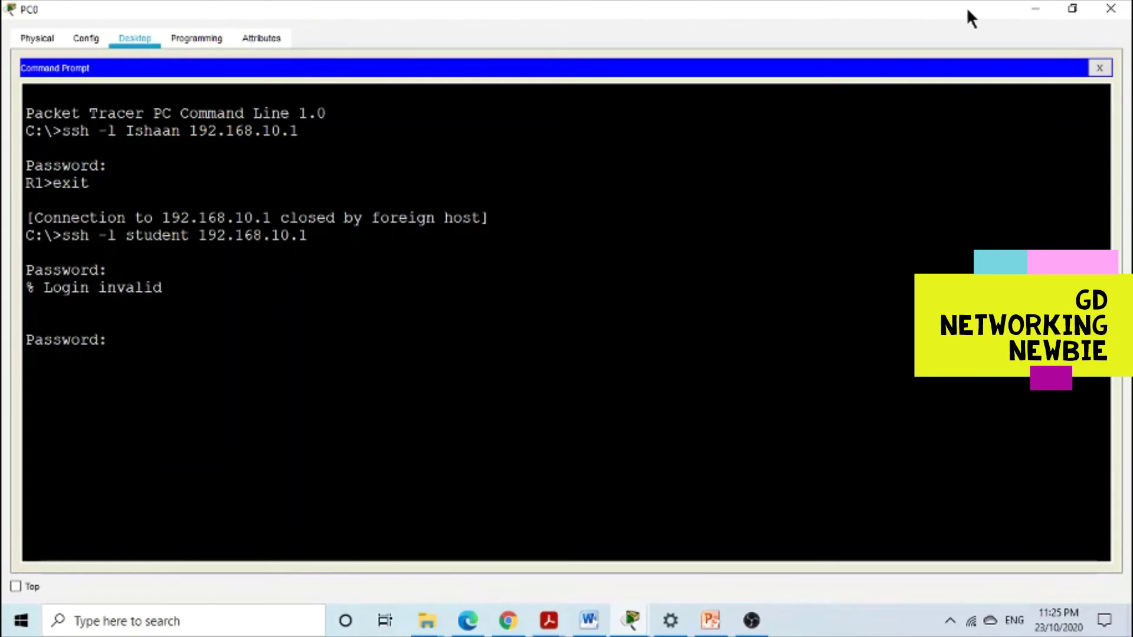
pyautogui.click(1034, 9)
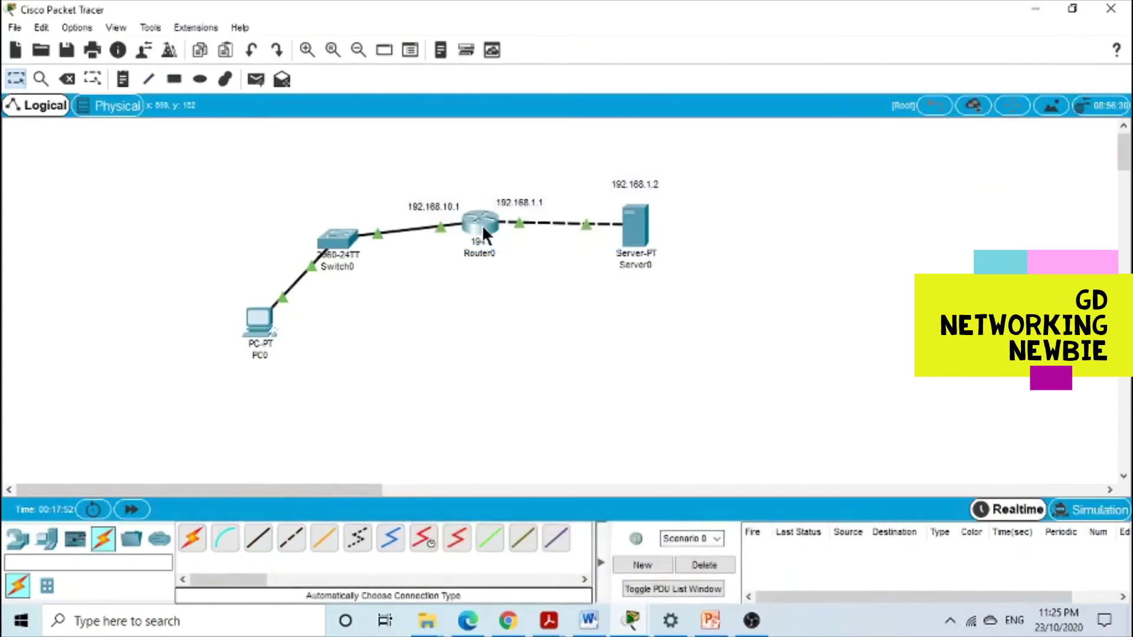
pyautogui.click(263, 333)
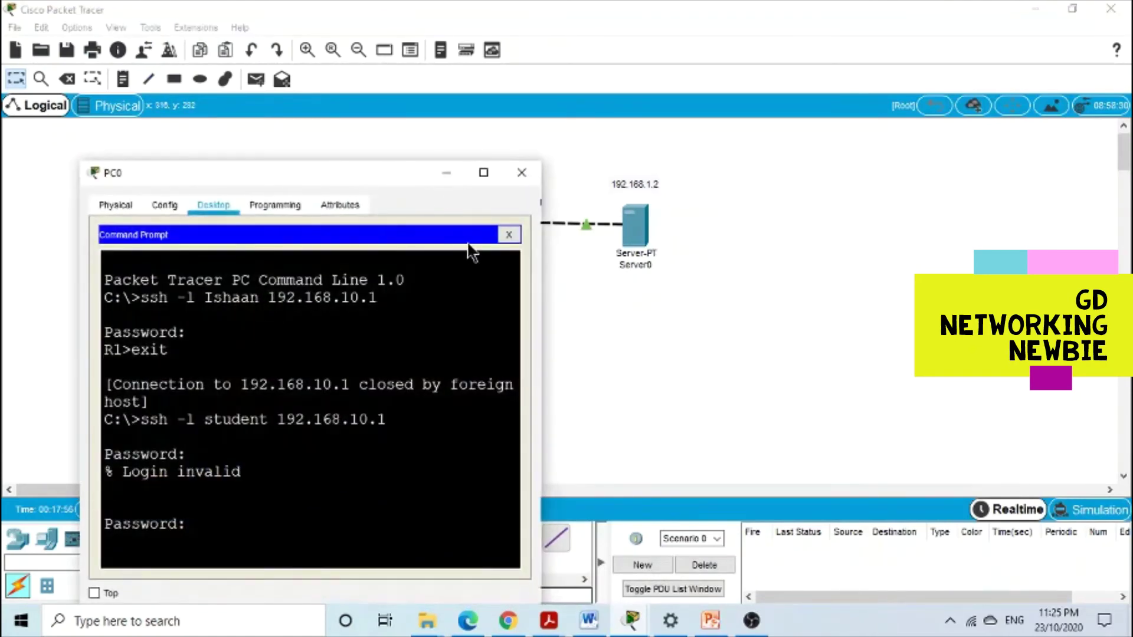
pyautogui.click(508, 235)
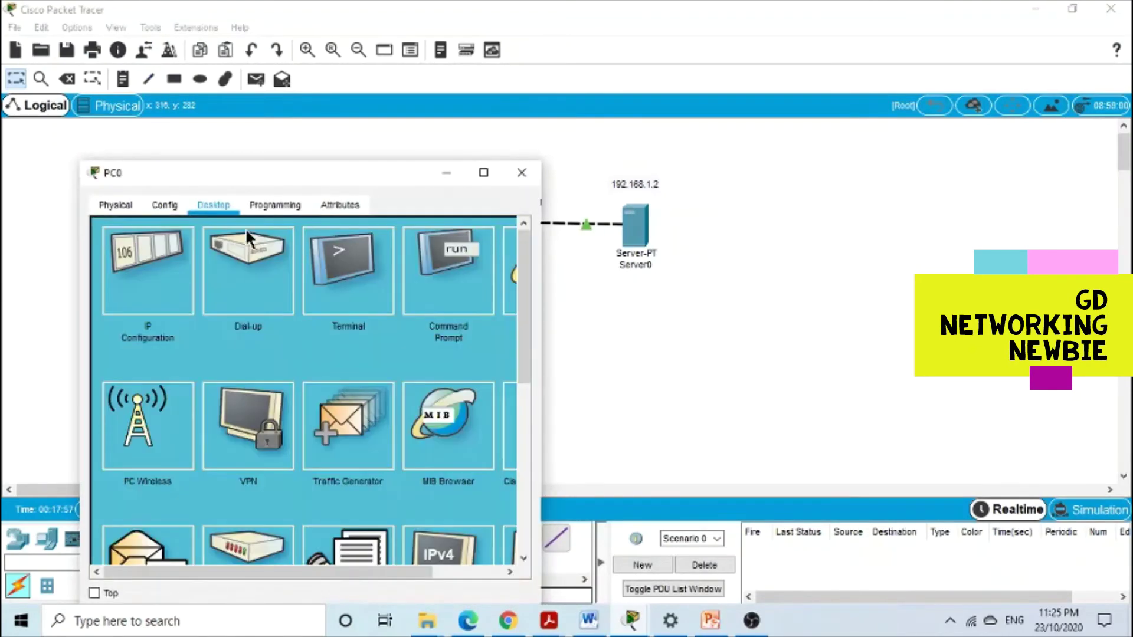
# Replace PC0's default gateway 0.0.0.0 with 192.168.10.1 and return to Command Prompt
pyautogui.click(157, 267)
pyautogui.tripleClick(289, 365)
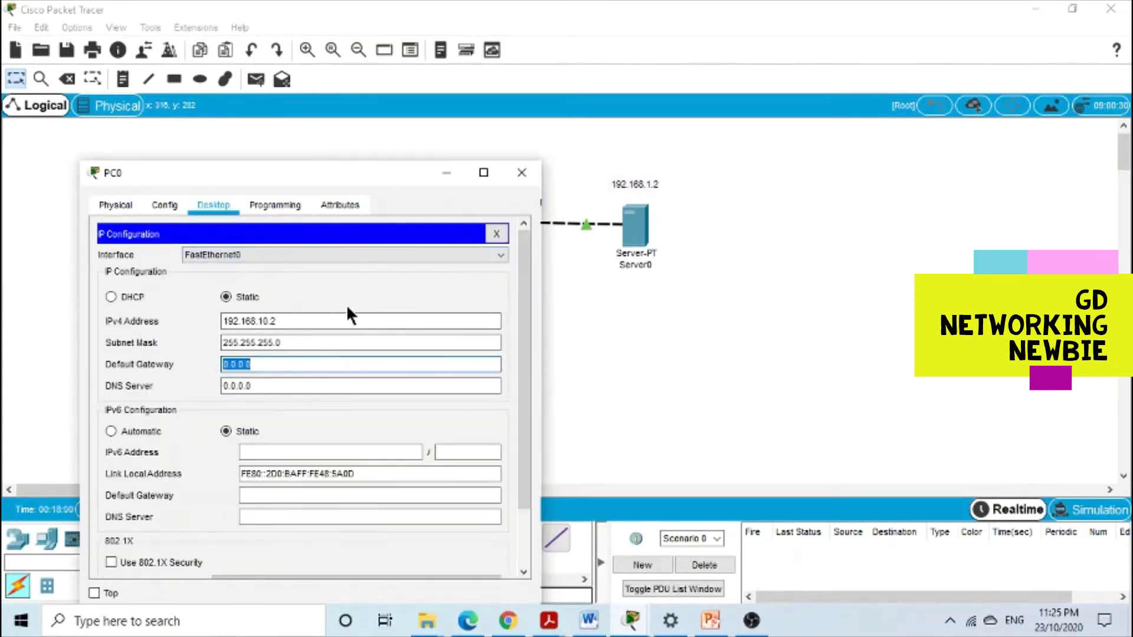
pyautogui.write('192.16')
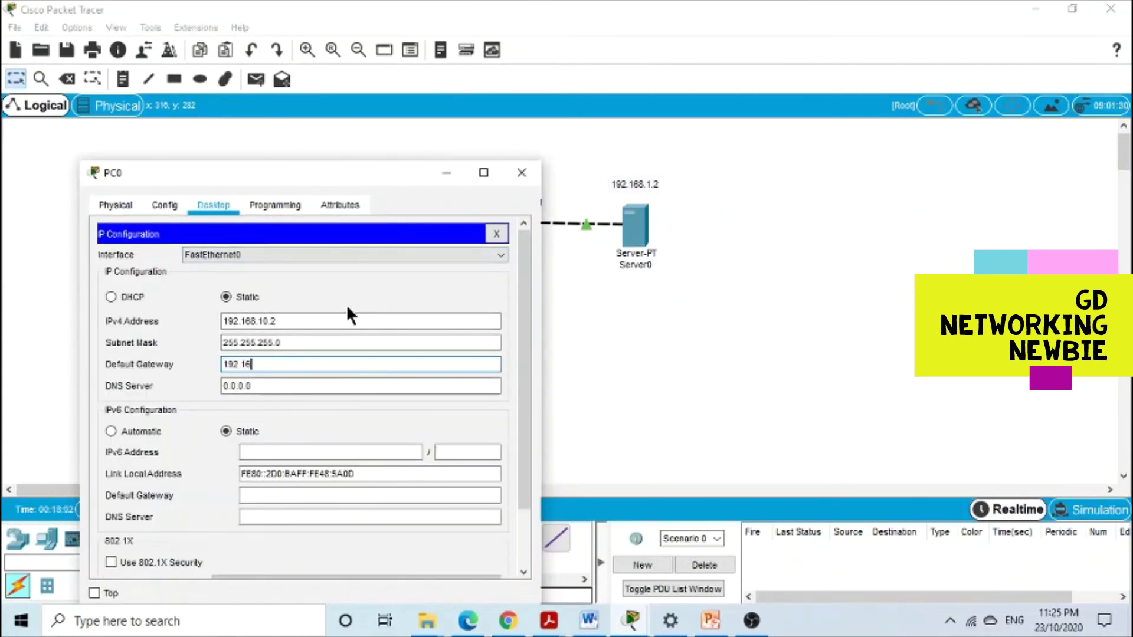
pyautogui.write('8.10.1')
pyautogui.moveTo(359, 182); pyautogui.dragTo(331, 346)
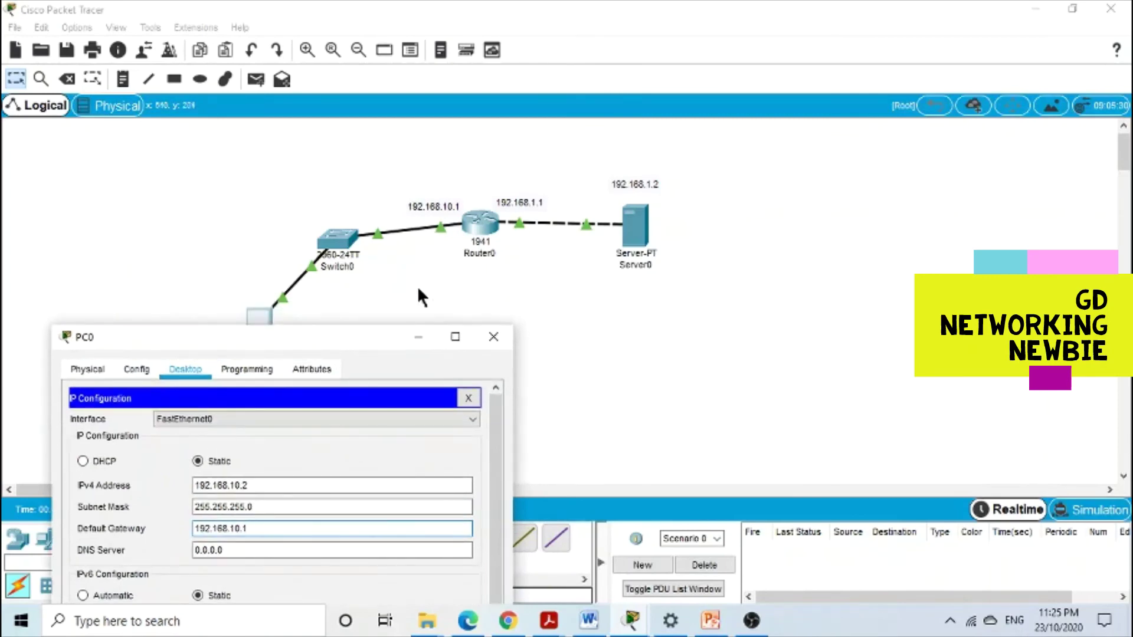
pyautogui.moveTo(363, 336); pyautogui.dragTo(347, 152)
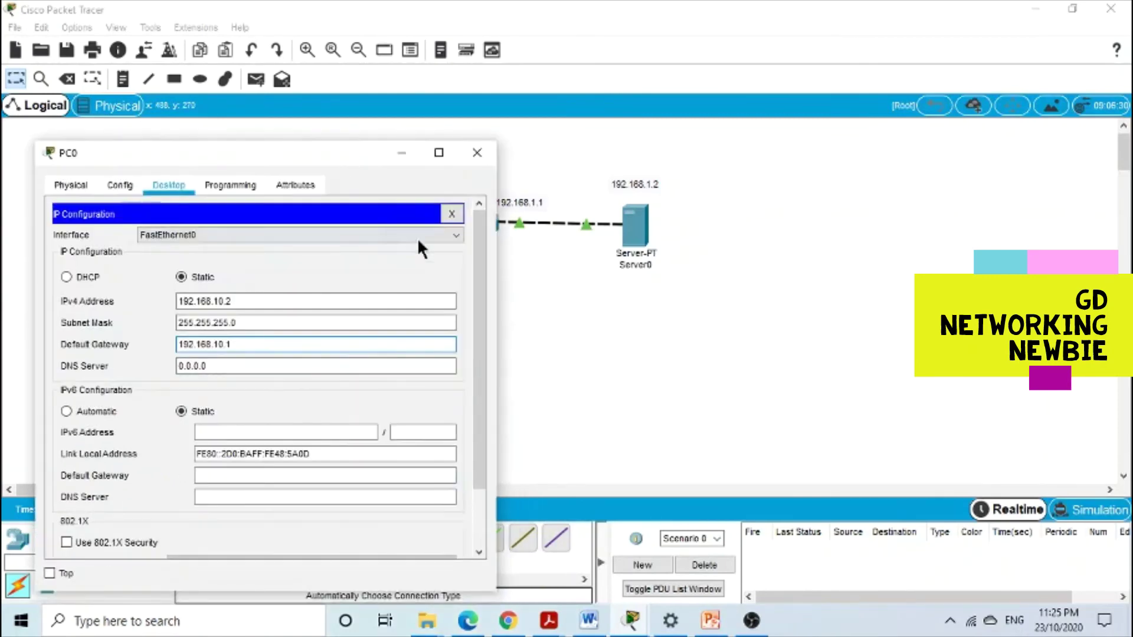
pyautogui.click(451, 214)
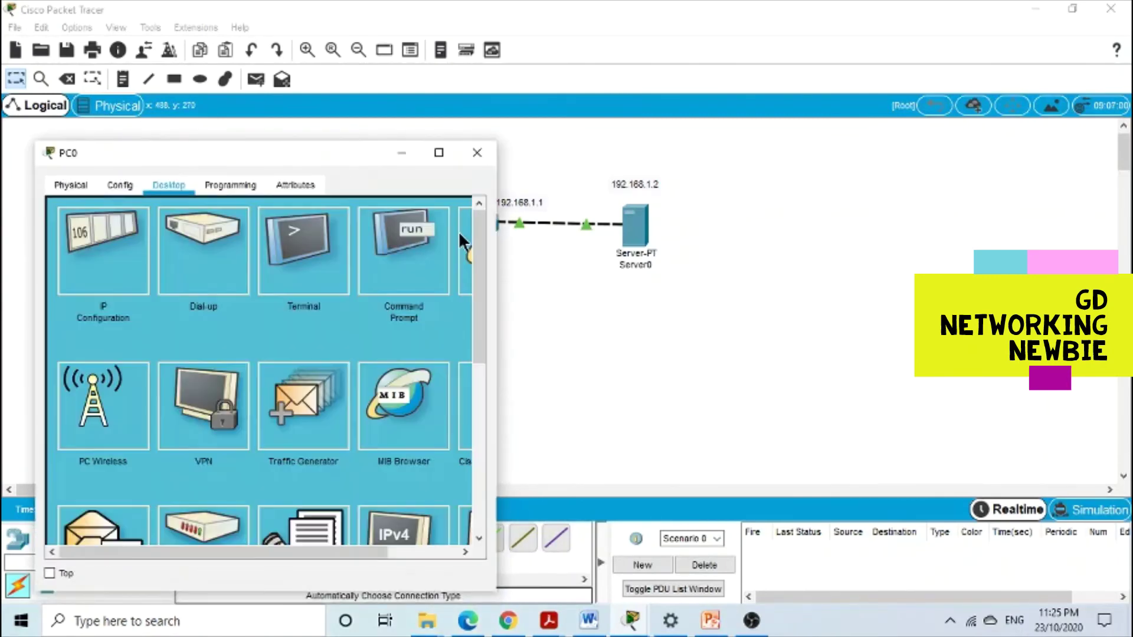
pyautogui.click(412, 260)
# Rerun the student SSH login against 192.168.1.1; it is also rejected as invalid
pyautogui.click(439, 153)
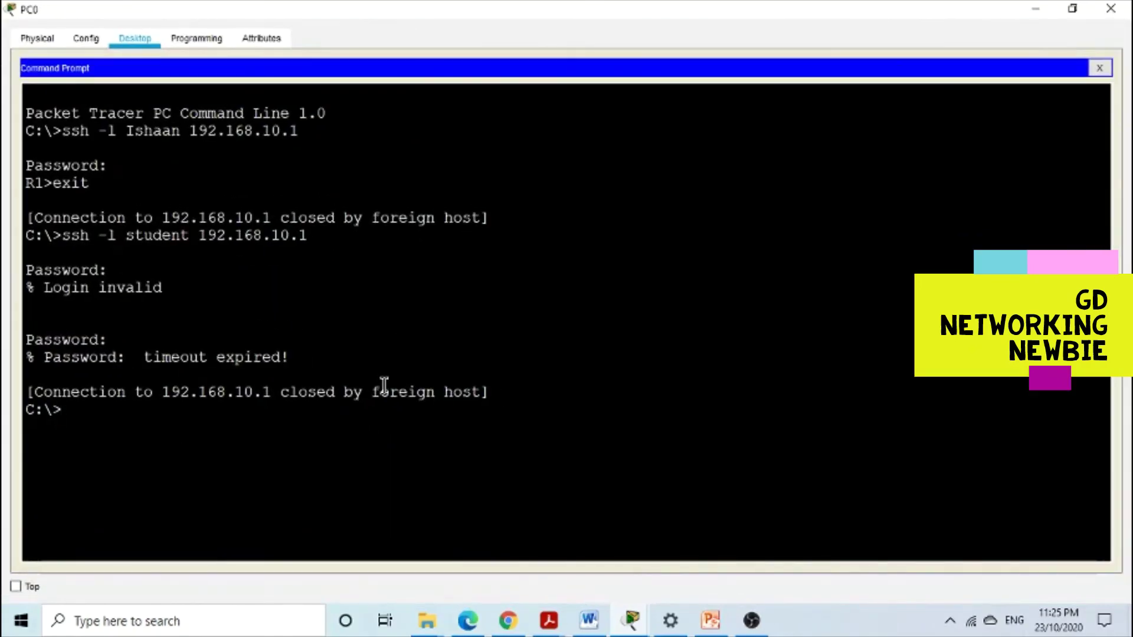
pyautogui.press('Up')
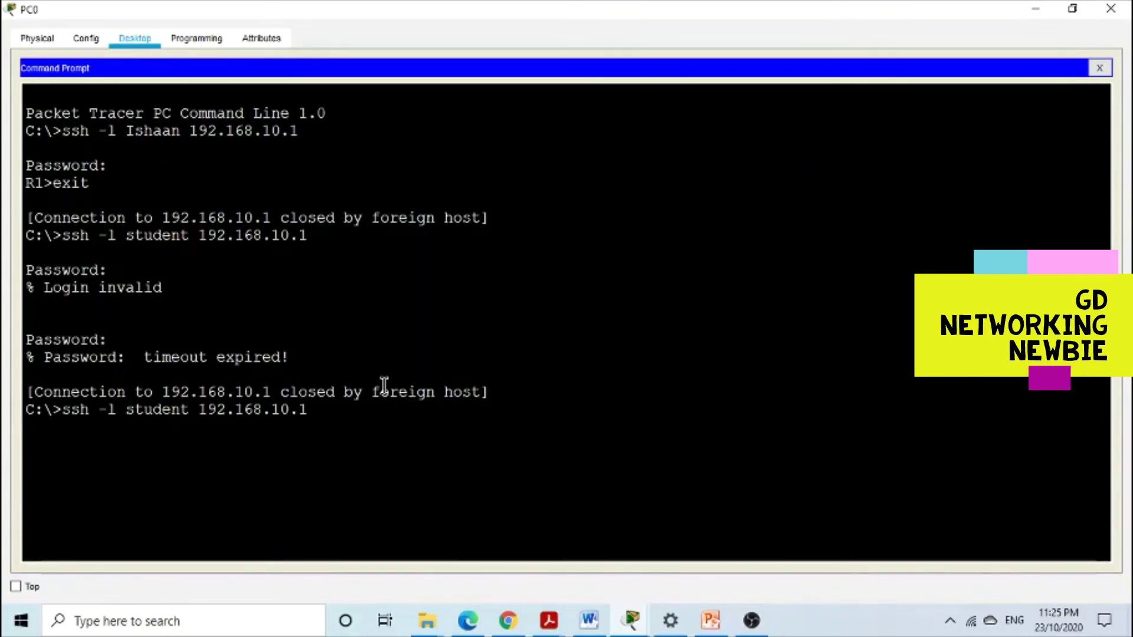
pyautogui.press('Left')
pyautogui.press('Left')
pyautogui.press('Left')
pyautogui.press('Delete')
pyautogui.press('Return')
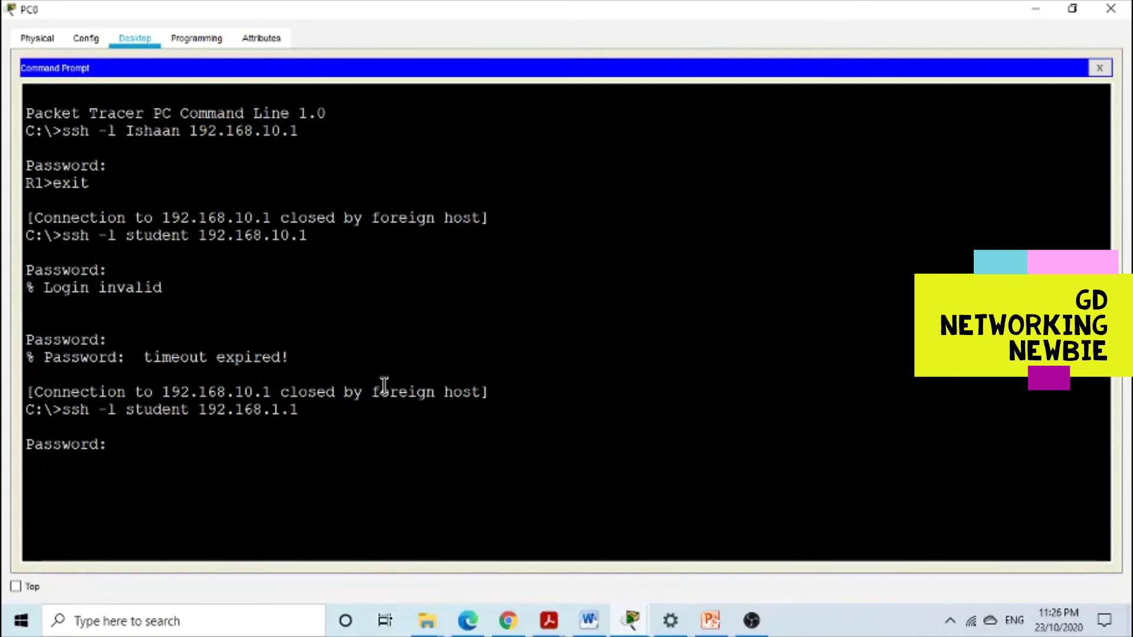
pyautogui.press('Return')
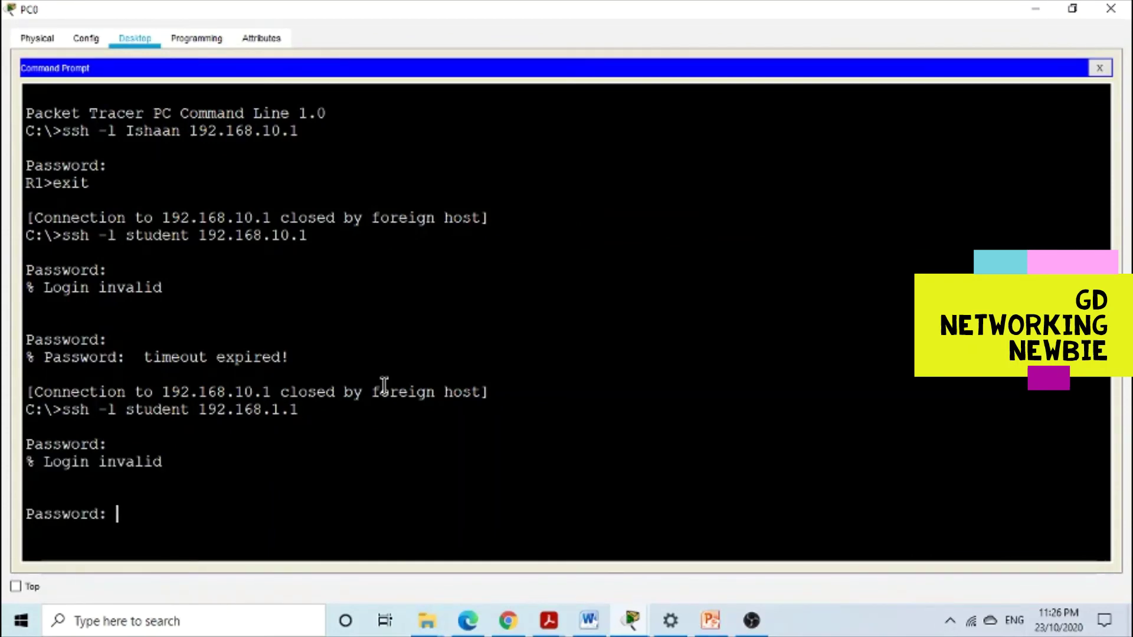
pyautogui.click(1036, 8)
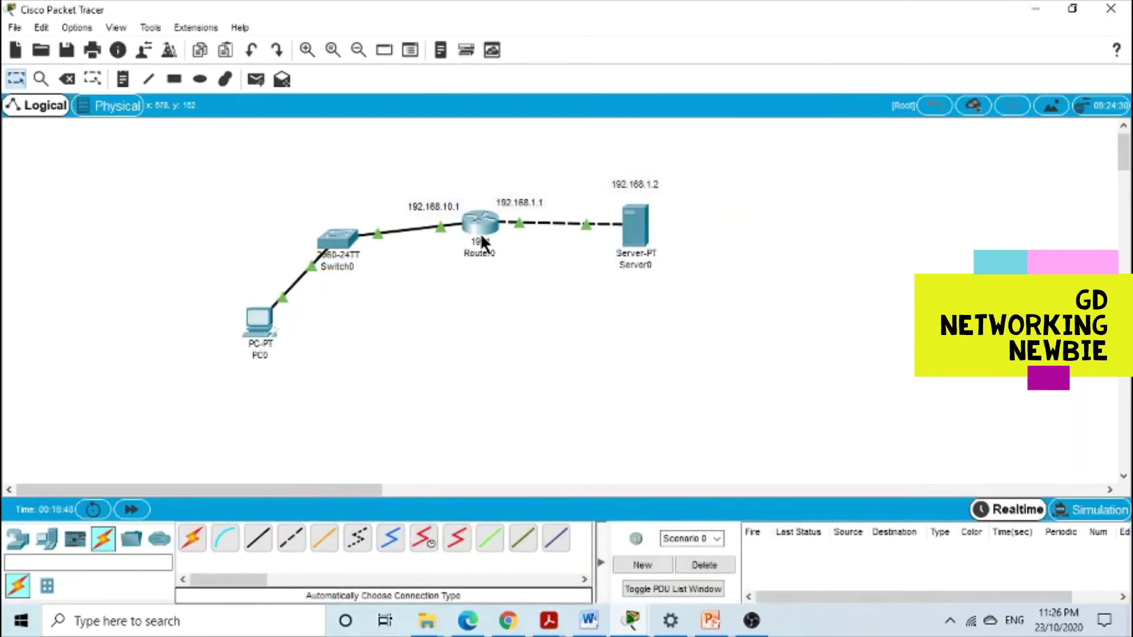
# Change Server0's IPv4 address from 192.168.1.1 to 192.168.1.2, then reopen PC0
pyautogui.moveTo(481, 235)
pyautogui.moveTo(629, 222)
pyautogui.click(635, 219)
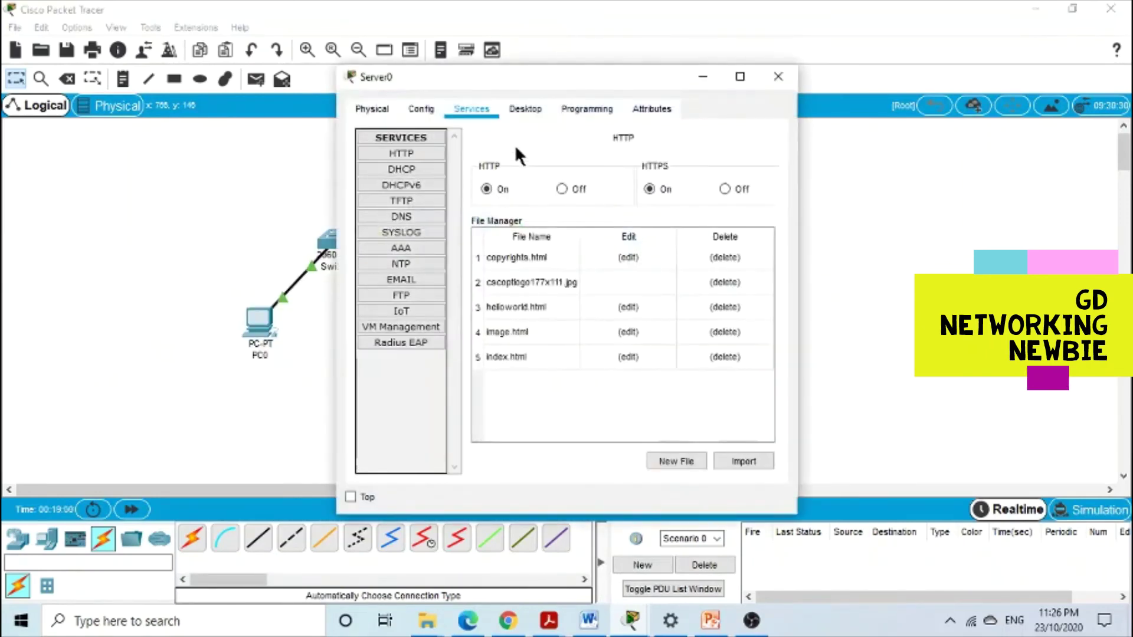
pyautogui.click(376, 110)
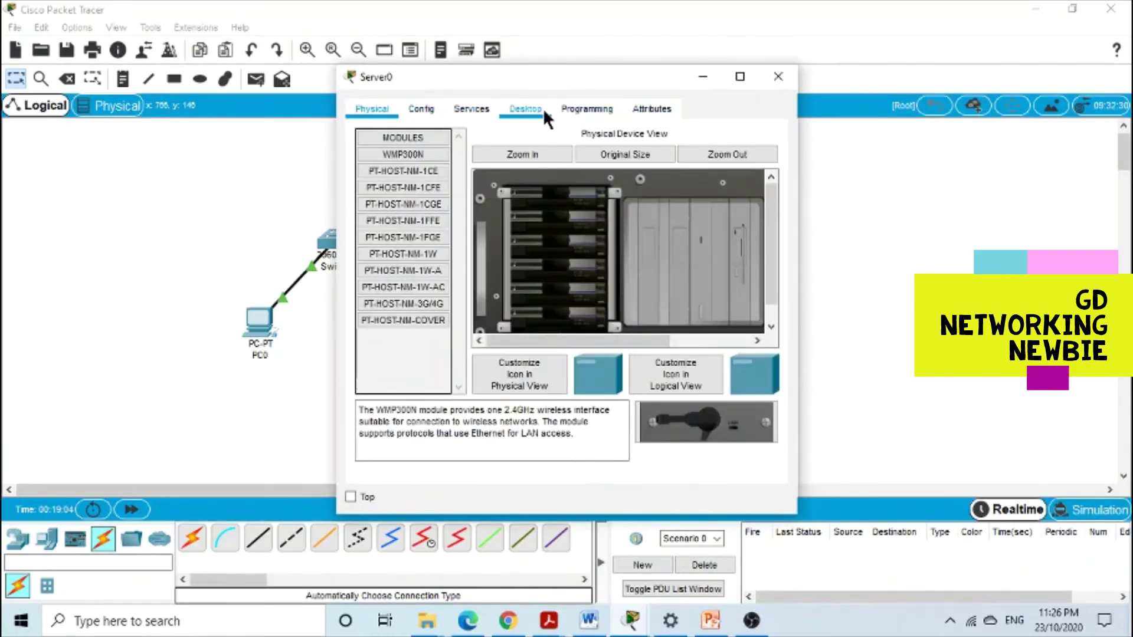
pyautogui.click(525, 108)
pyautogui.click(405, 176)
pyautogui.click(533, 206)
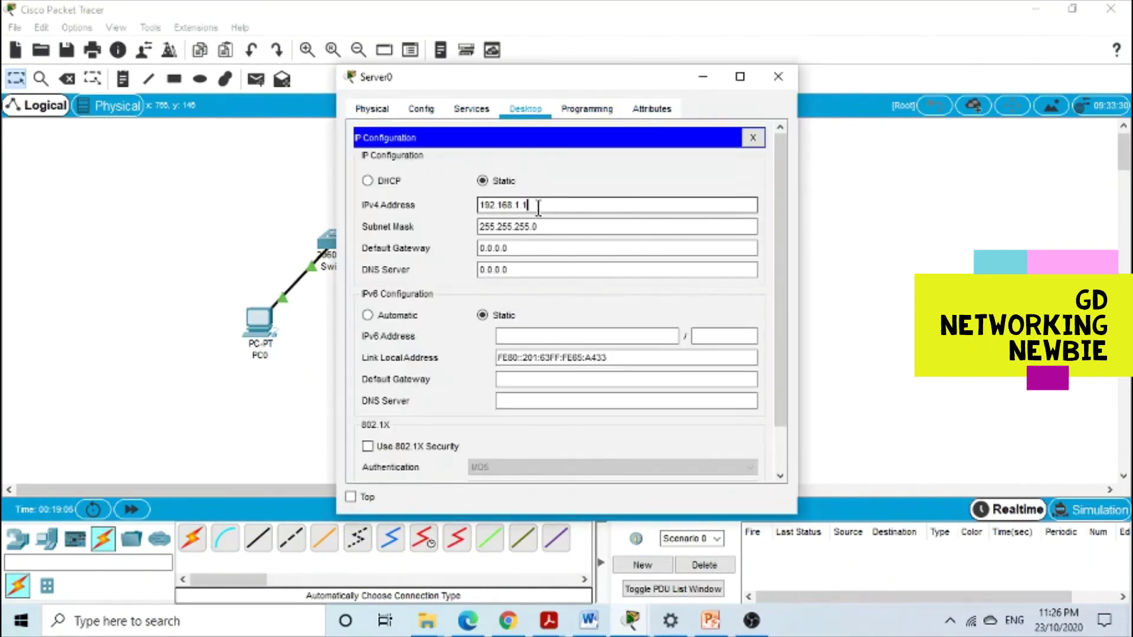
pyautogui.press('BackSpace')
pyautogui.write('2')
pyautogui.click(778, 77)
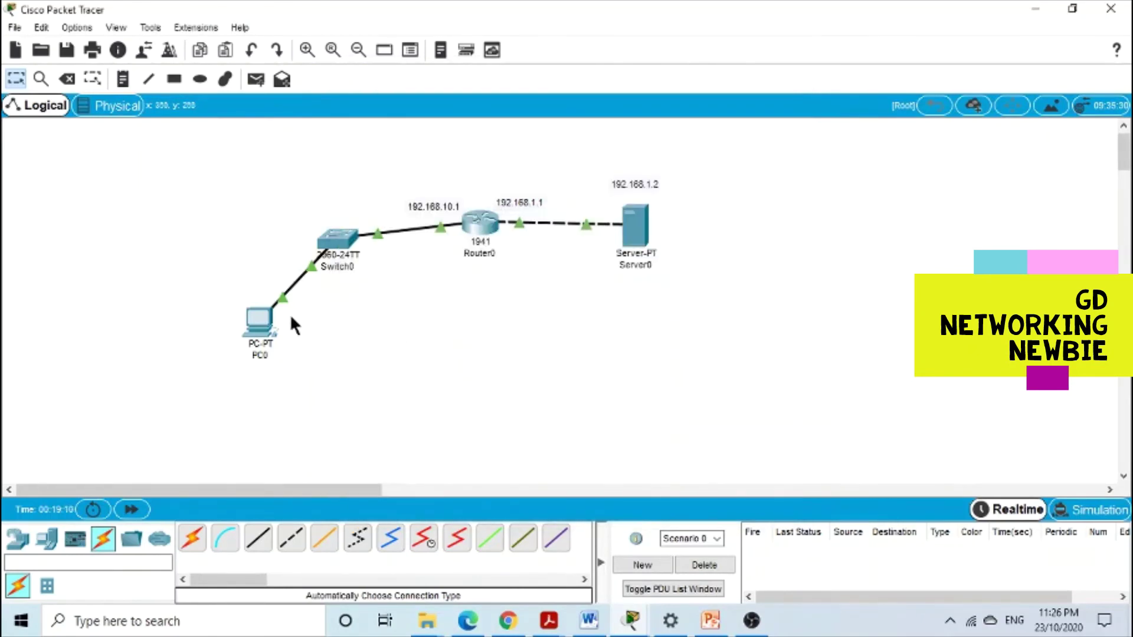
pyautogui.click(268, 321)
# Rerun the SSH login to R1 at 192.168.1.1 as student from PC0 and enter the password
pyautogui.click(437, 154)
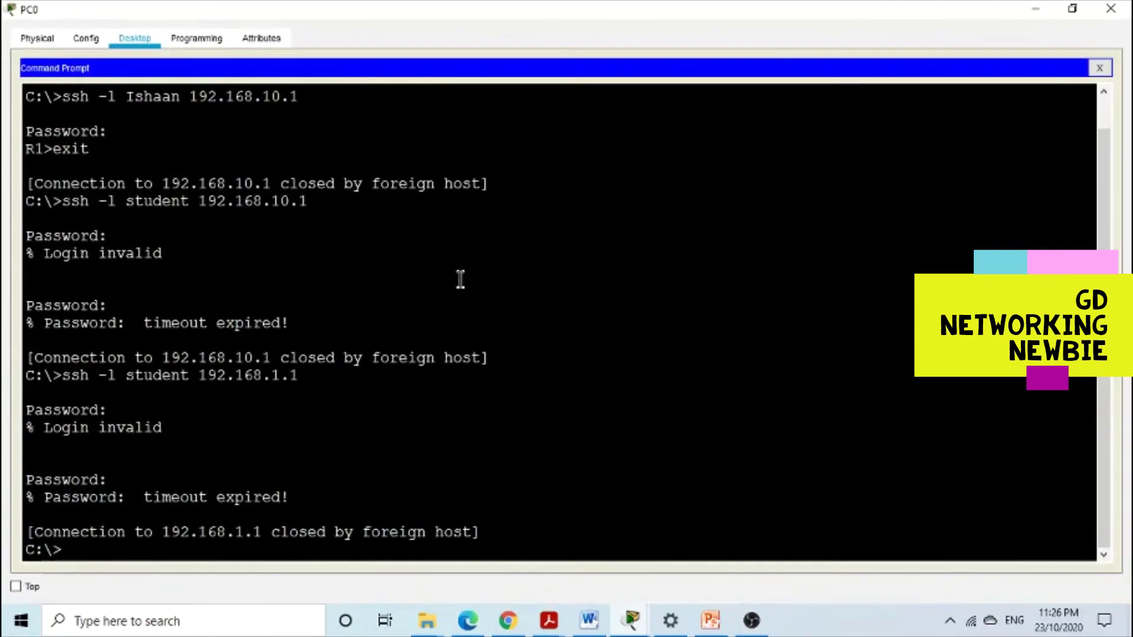
pyautogui.press('Up')
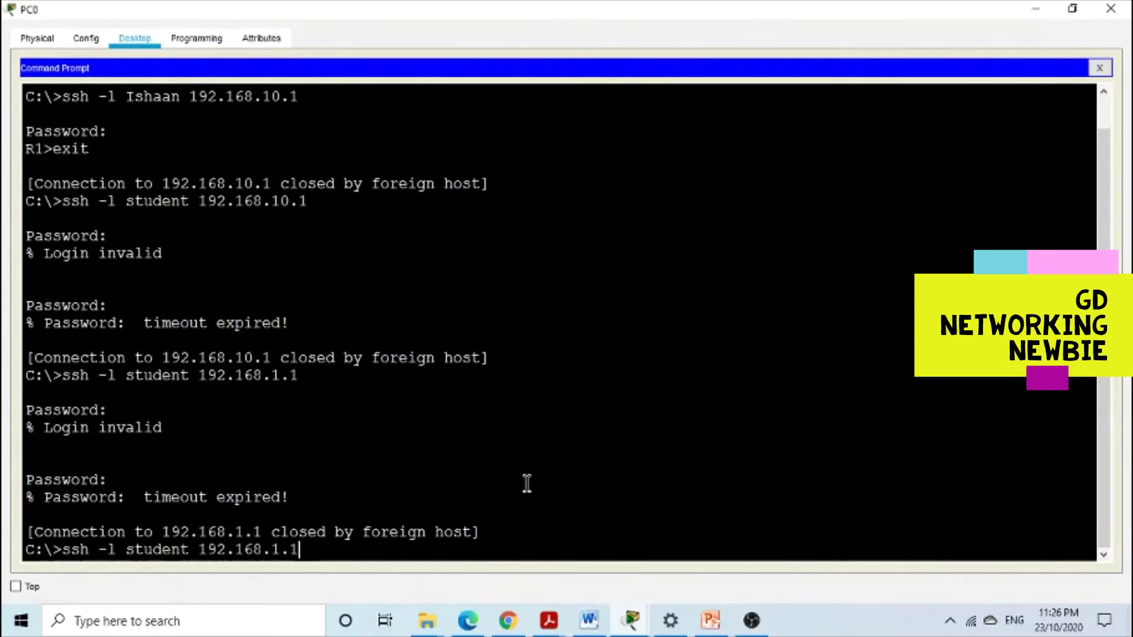
pyautogui.press('Return')
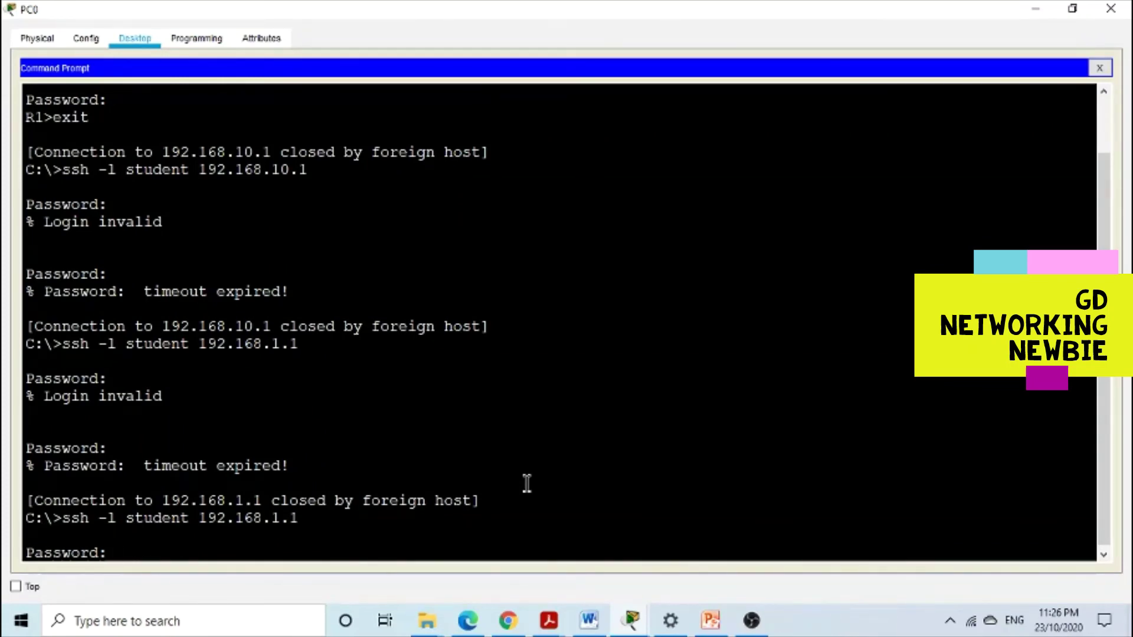
pyautogui.press('Return')
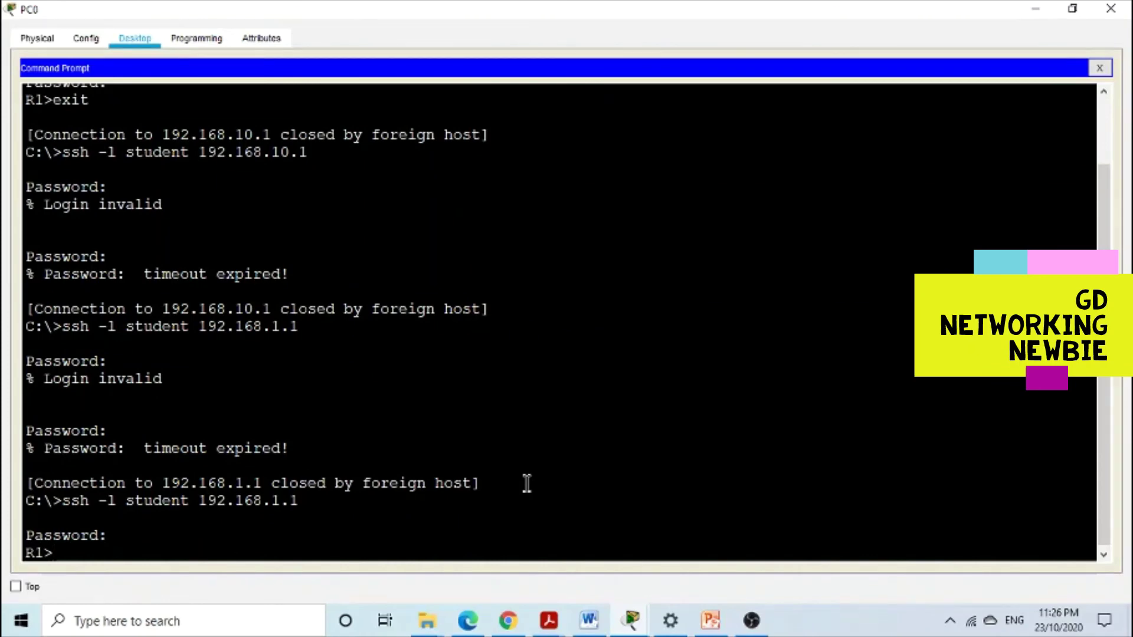
pyautogui.moveTo(47, 552); pyautogui.dragTo(27, 536)
pyautogui.click(47, 552)
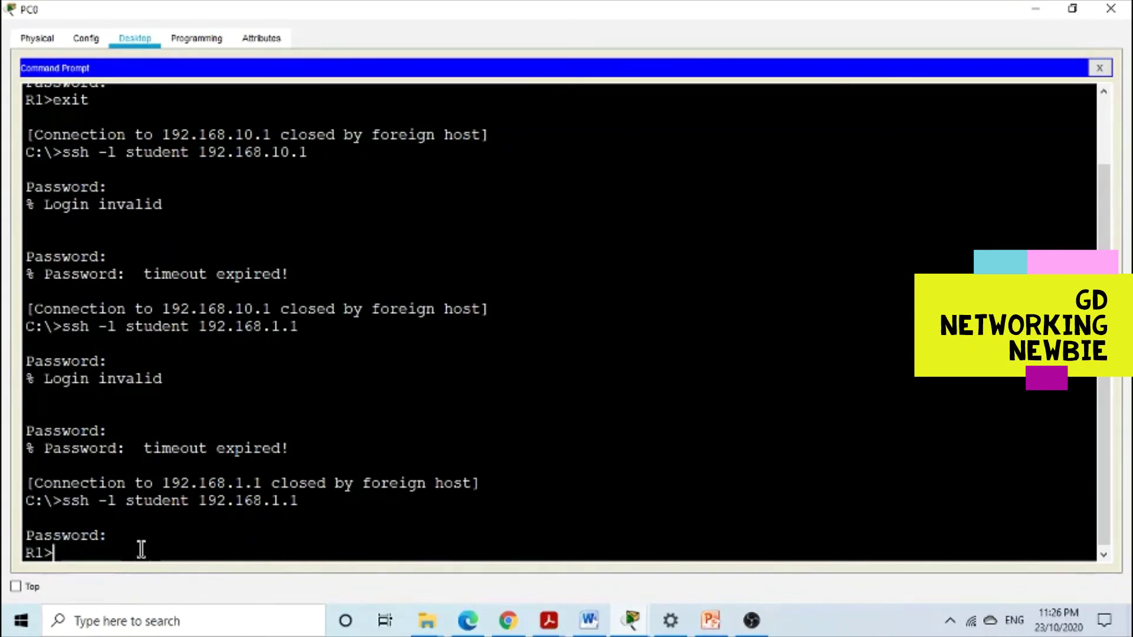
# Try enable on R1, which reports No password set, then close PC0's window
pyautogui.write('e')
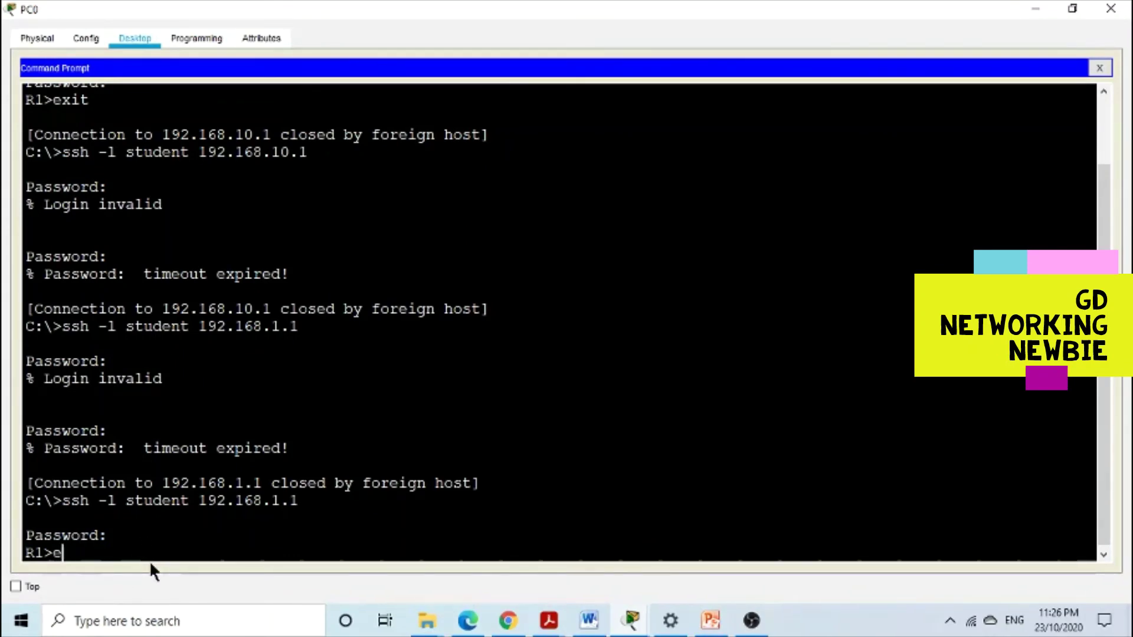
pyautogui.write('n')
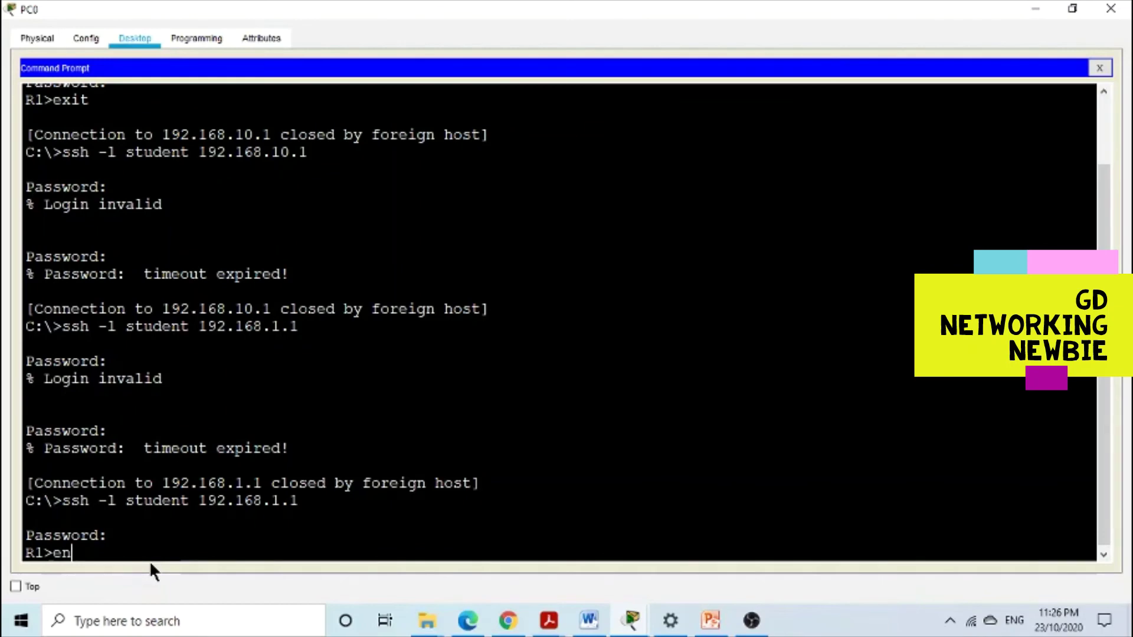
pyautogui.press('Return')
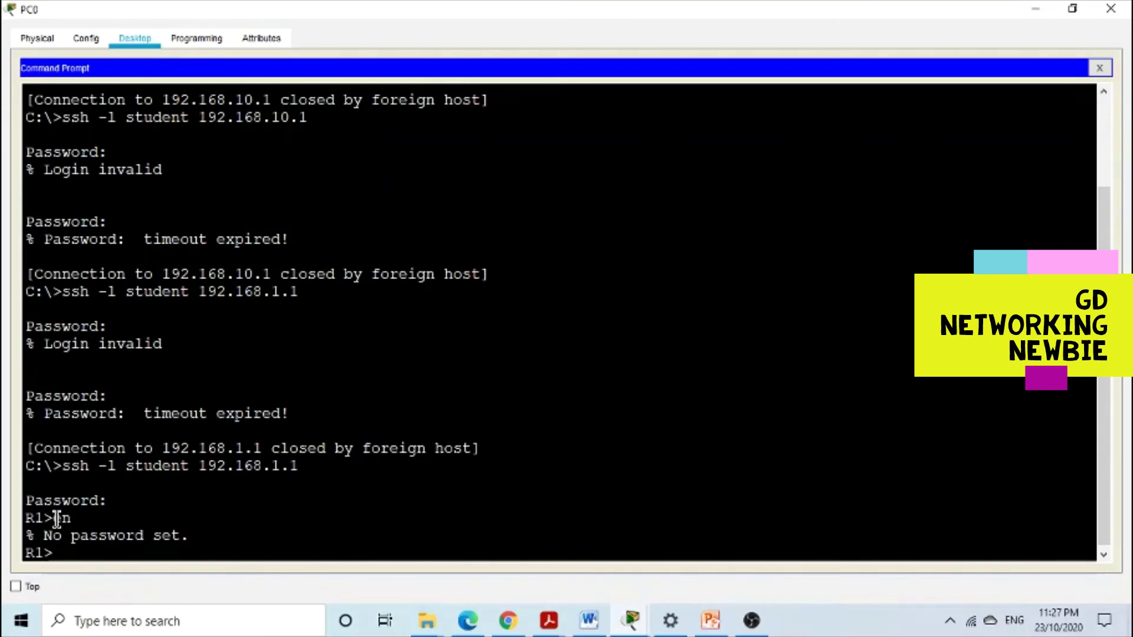
pyautogui.moveTo(56, 518); pyautogui.dragTo(100, 523)
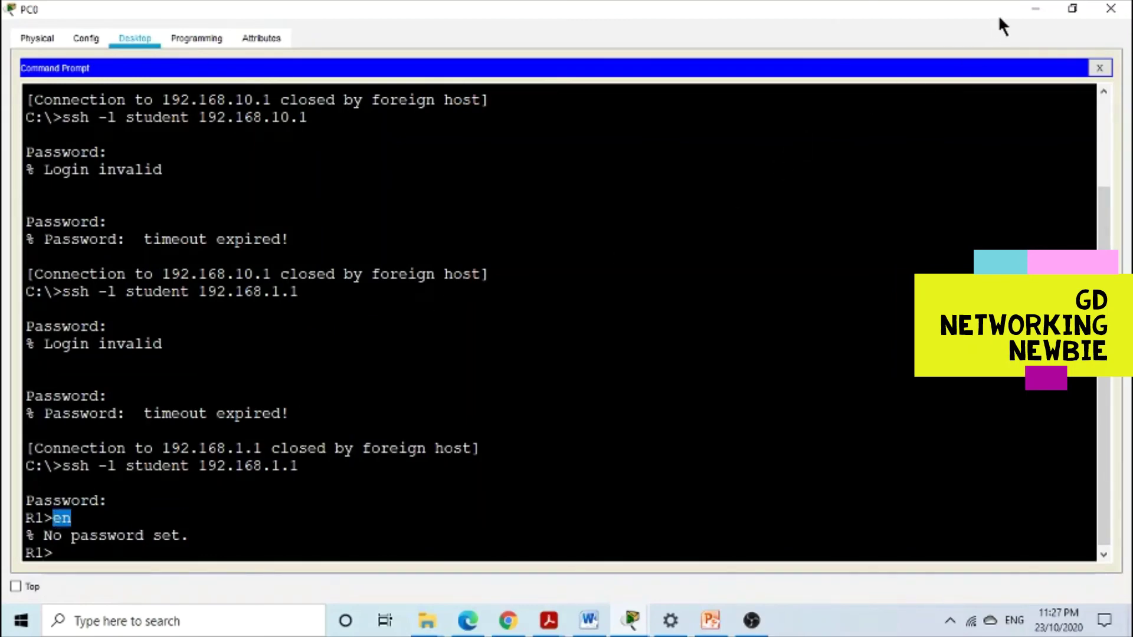
pyautogui.click(1035, 8)
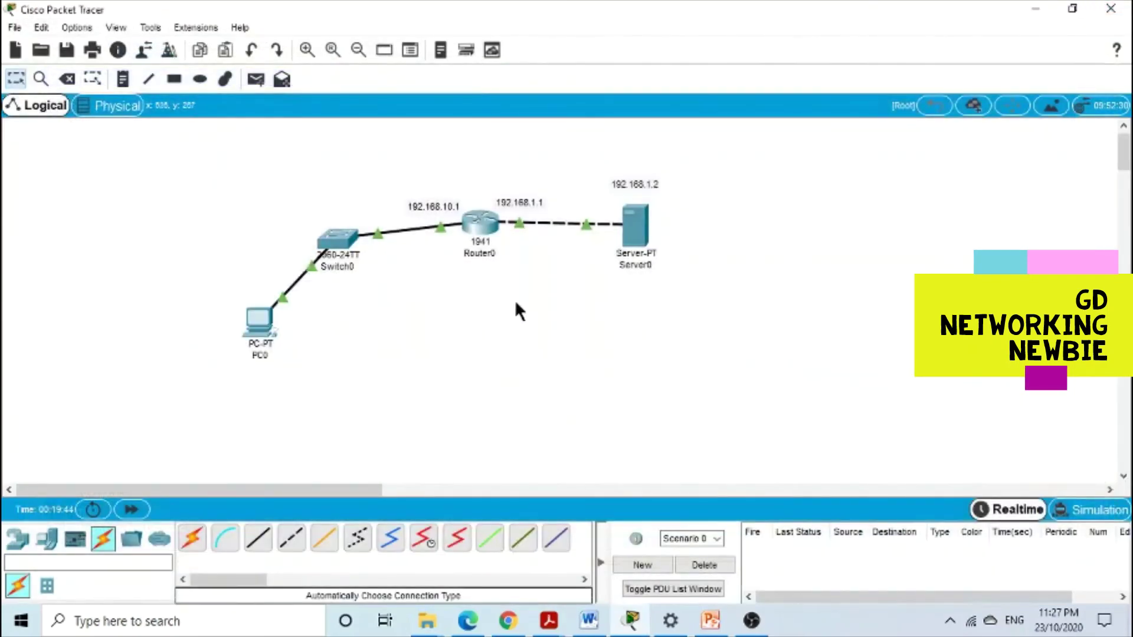
# Realign Server0 with its link, then end PC0's SSH session to R1 with exit
pyautogui.moveTo(626, 231); pyautogui.dragTo(629, 219)
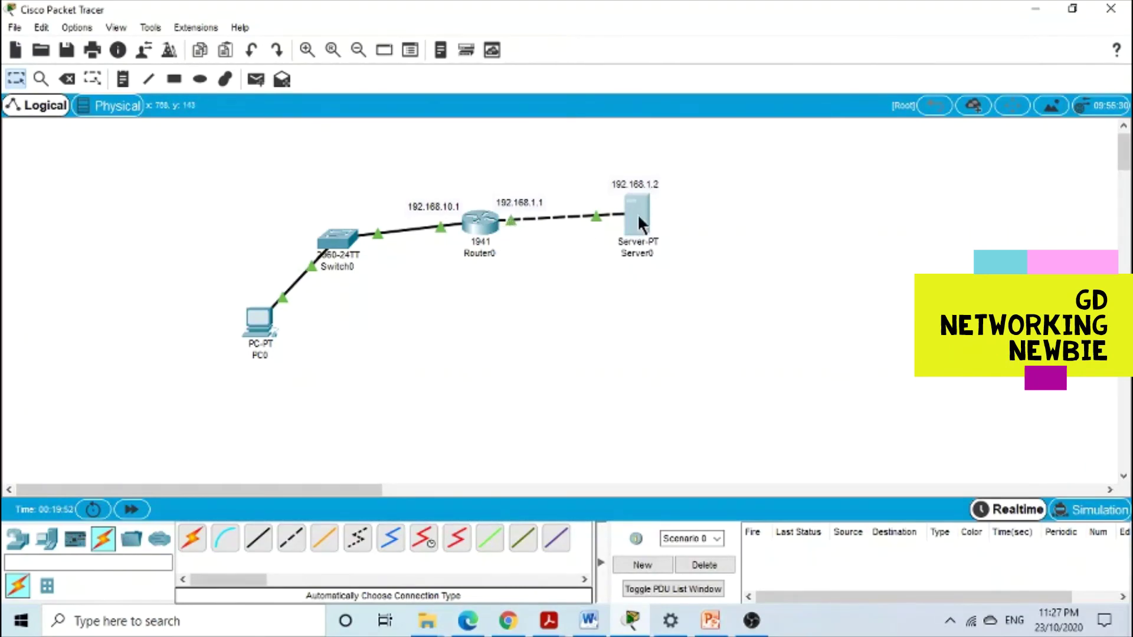
pyautogui.moveTo(637, 214); pyautogui.dragTo(639, 221)
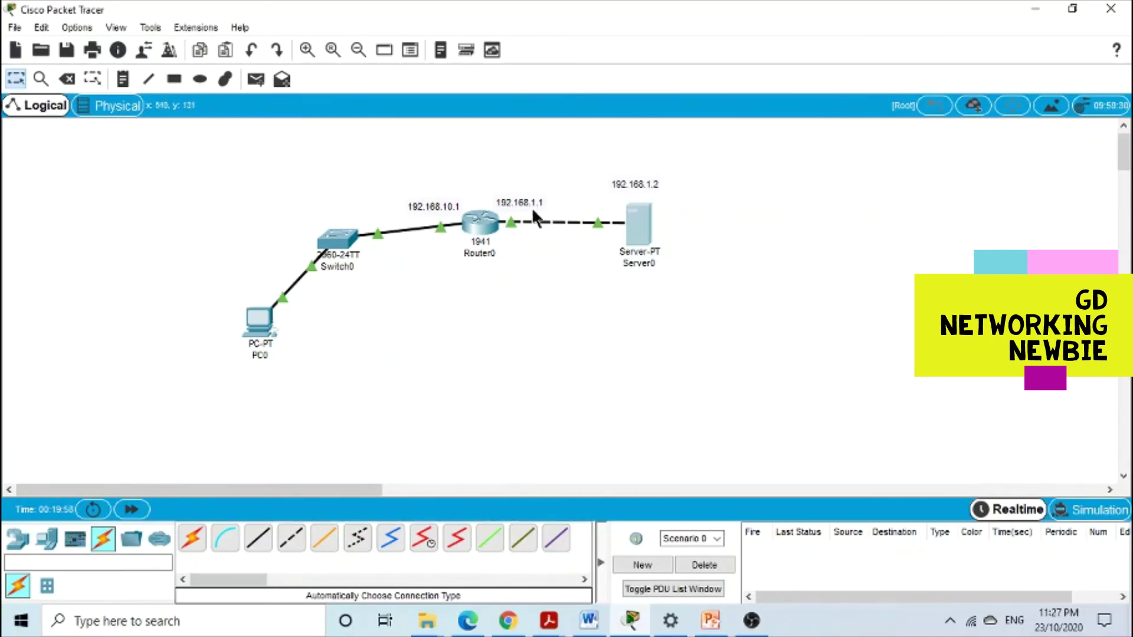
pyautogui.click(255, 322)
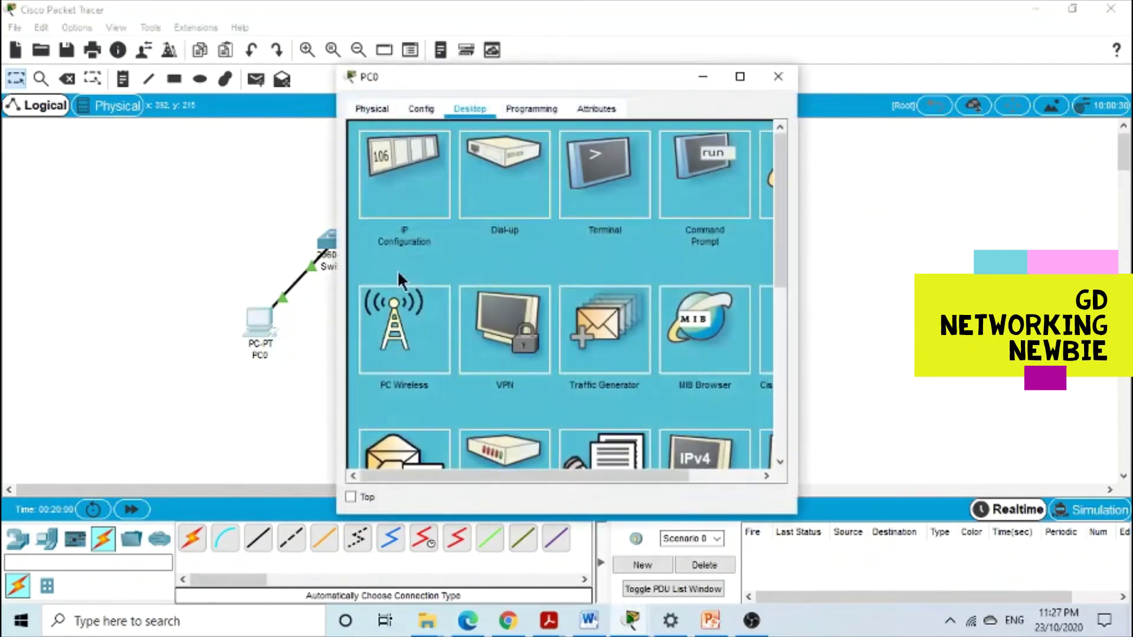
pyautogui.click(714, 172)
pyautogui.click(740, 77)
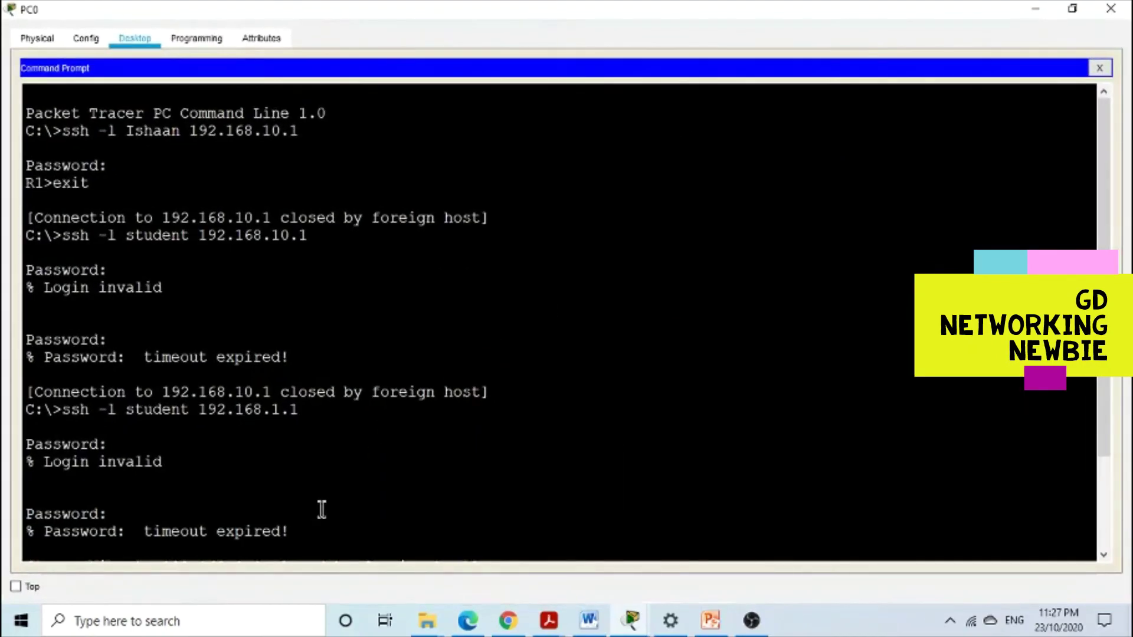
pyautogui.scroll(-3, 319, 508)
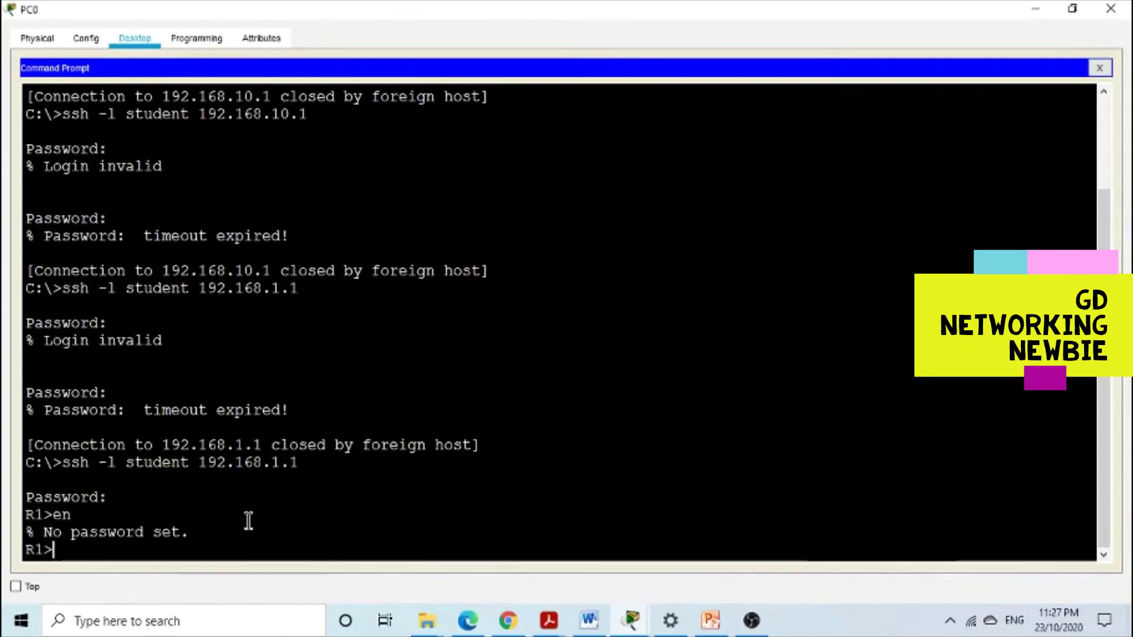
pyautogui.write('exit')
pyautogui.press('Return')
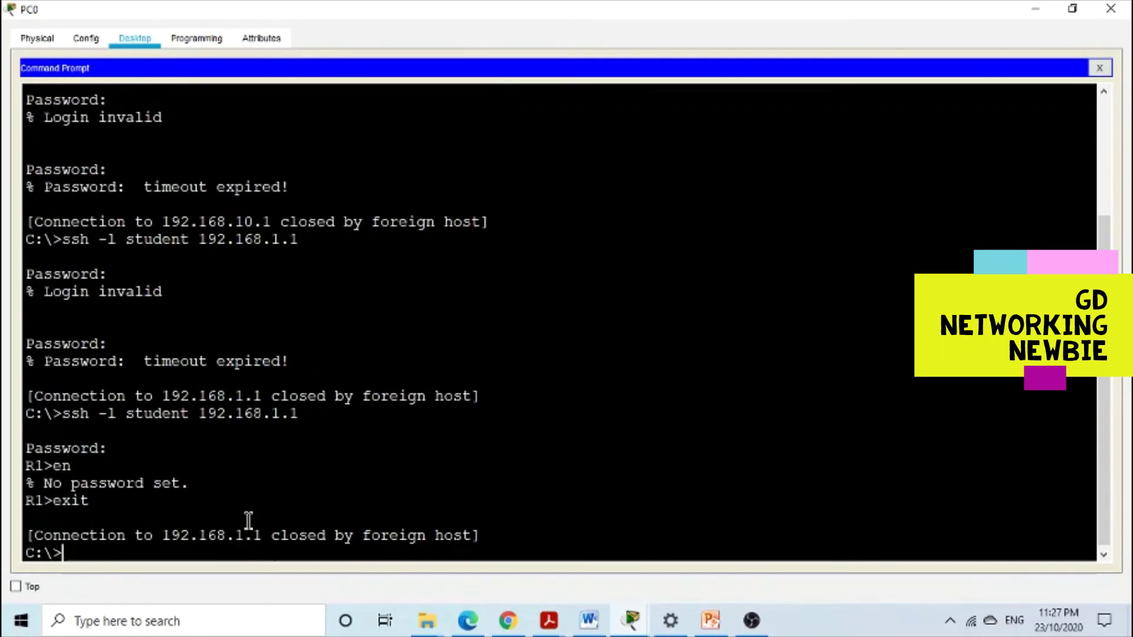
# Log in to R1 from PC0 with ssh -l teacher 192.168.10.1, reaching the R1> prompt
pyautogui.press('Up')
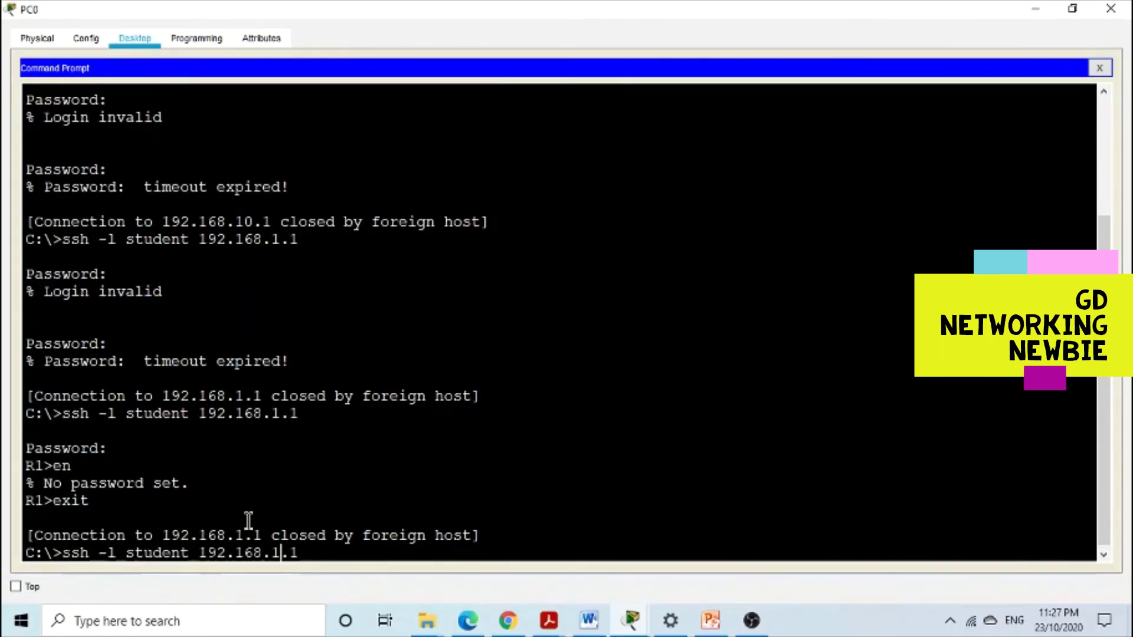
pyautogui.press('BackSpace')
pyautogui.press('BackSpace')
pyautogui.write('0.1')
pyautogui.press('Left')
pyautogui.press('Left')
pyautogui.press('Left')
pyautogui.press('Left')
pyautogui.press('Left')
pyautogui.press('Left')
pyautogui.press('Left')
pyautogui.press('Left')
pyautogui.press('Left')
pyautogui.press('Left')
pyautogui.press('Left')
pyautogui.press('BackSpace')
pyautogui.press('BackSpace')
pyautogui.press('BackSpace')
pyautogui.press('BackSpace')
pyautogui.press('BackSpace')
pyautogui.press('BackSpace')
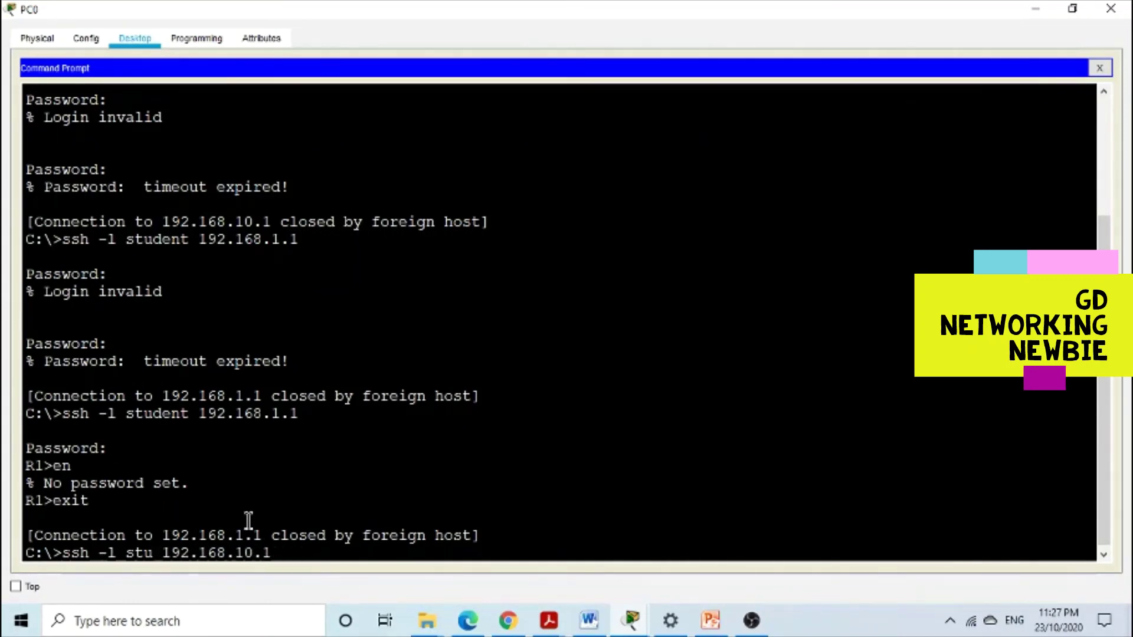
pyautogui.write('eacher')
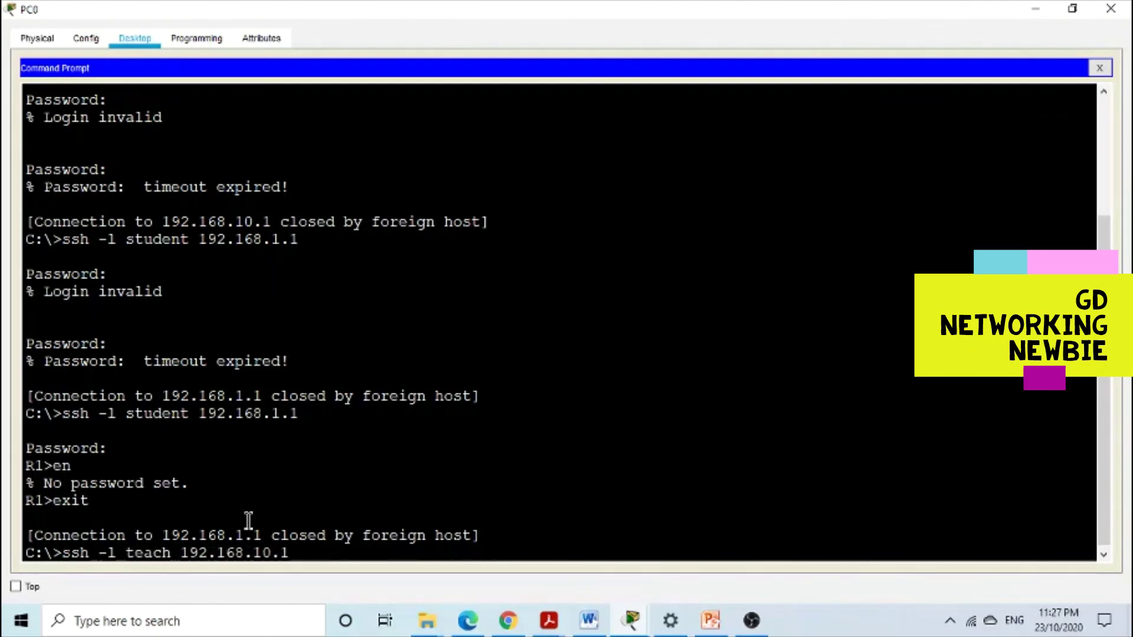
pyautogui.press('Return')
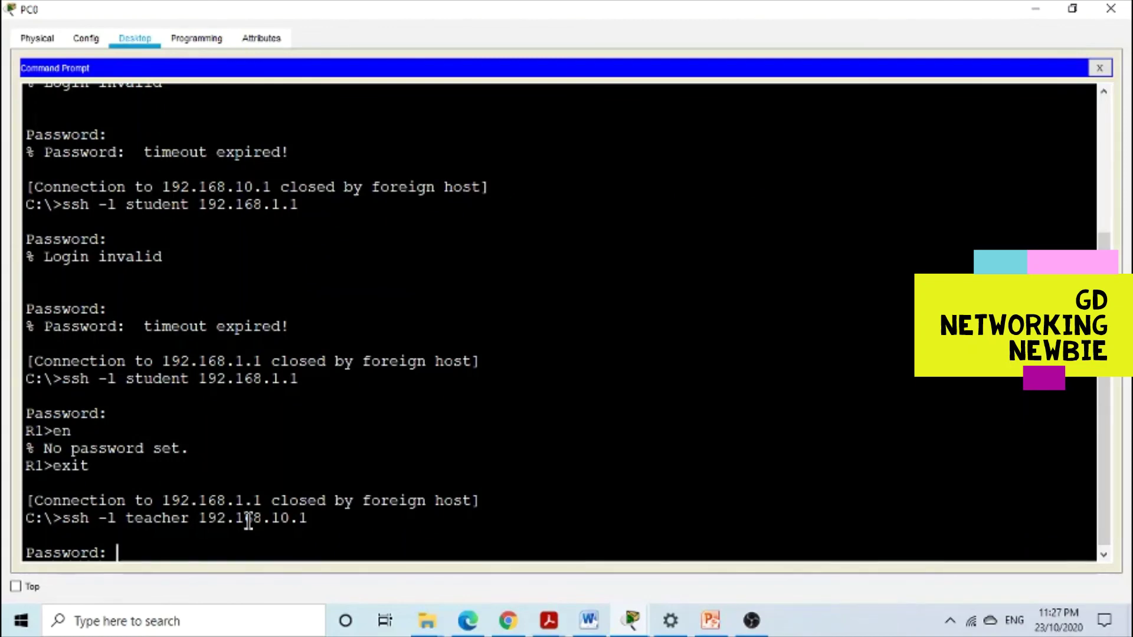
pyautogui.press('Return')
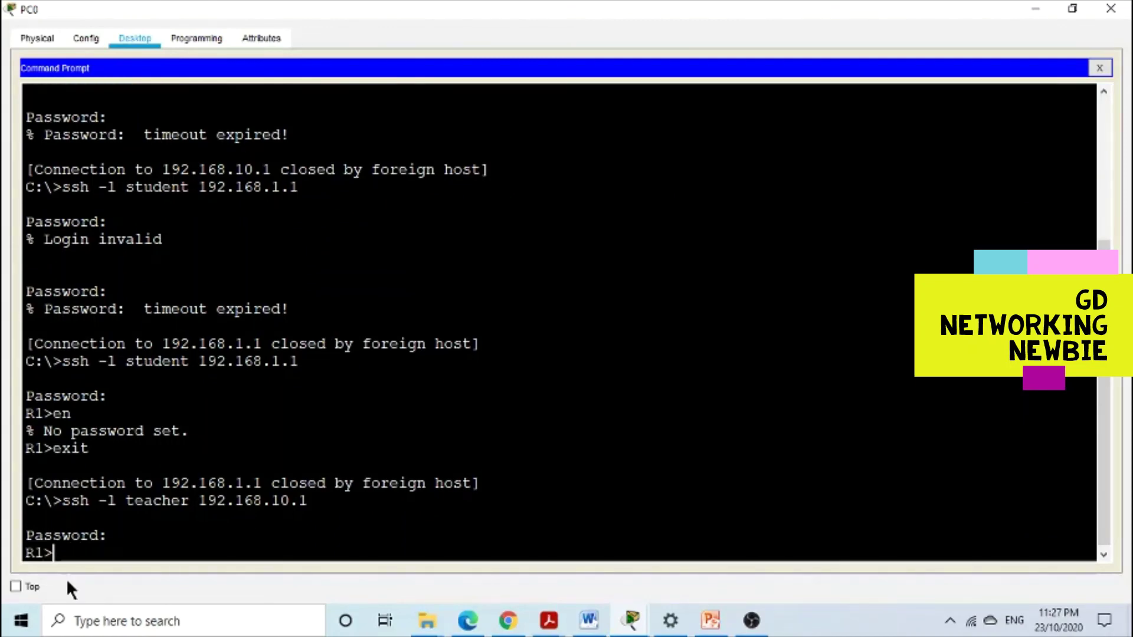
pyautogui.moveTo(62, 553); pyautogui.dragTo(20, 551)
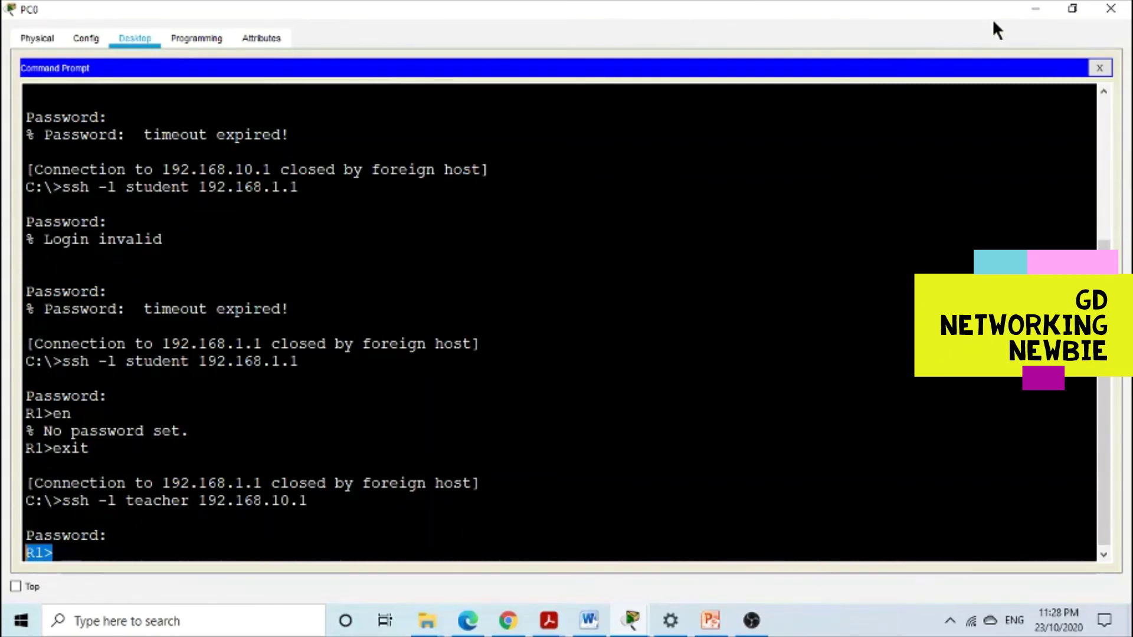
pyautogui.click(1035, 9)
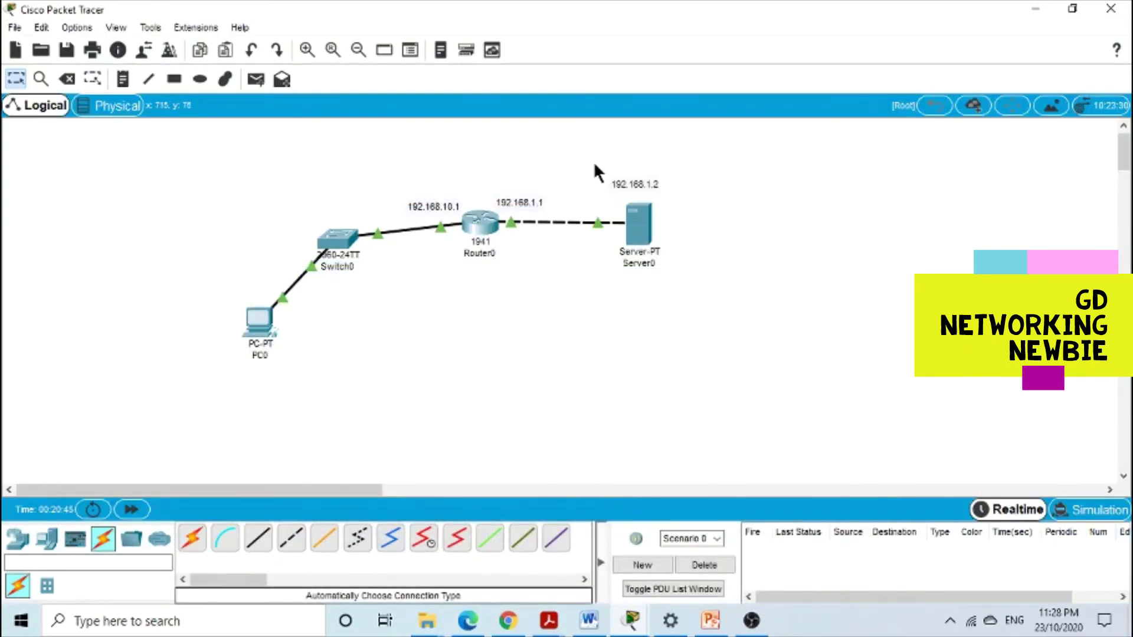
# Set up the Rectangle drawing tool with a bright green fill
pyautogui.moveTo(632, 157); pyautogui.dragTo(711, 308)
pyautogui.click(835, 334)
pyautogui.click(174, 79)
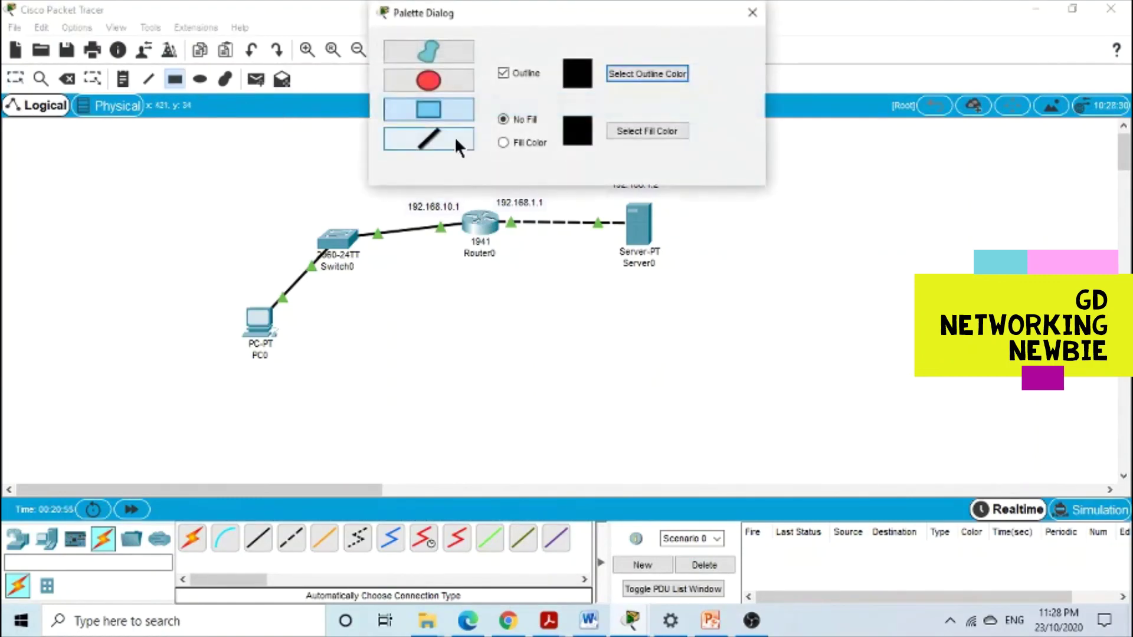
pyautogui.click(530, 142)
pyautogui.click(632, 131)
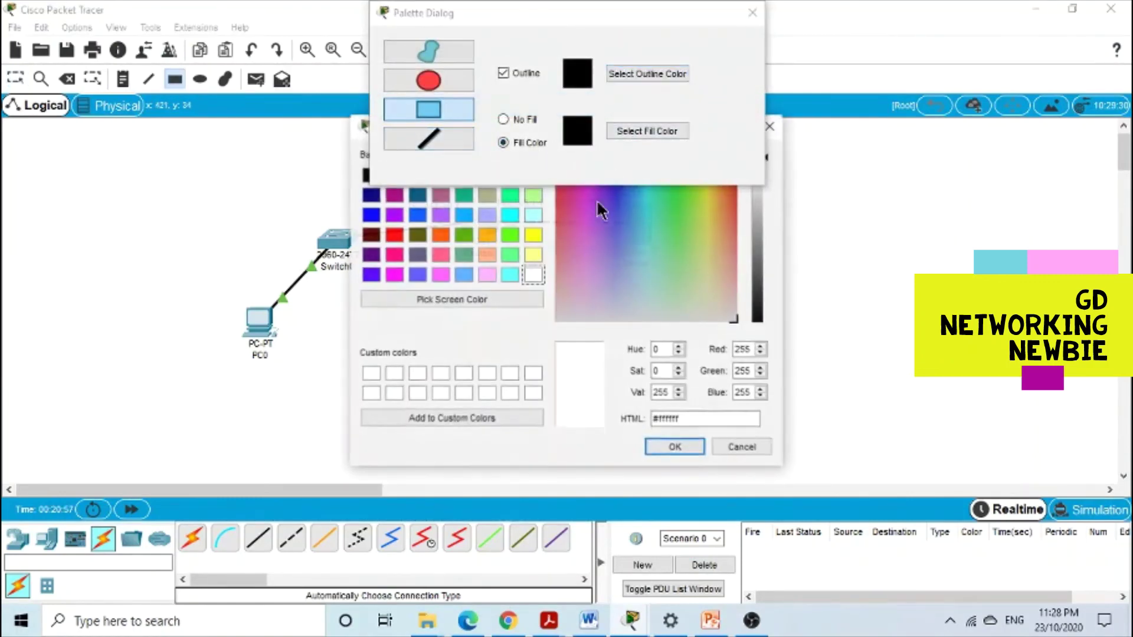
pyautogui.click(510, 234)
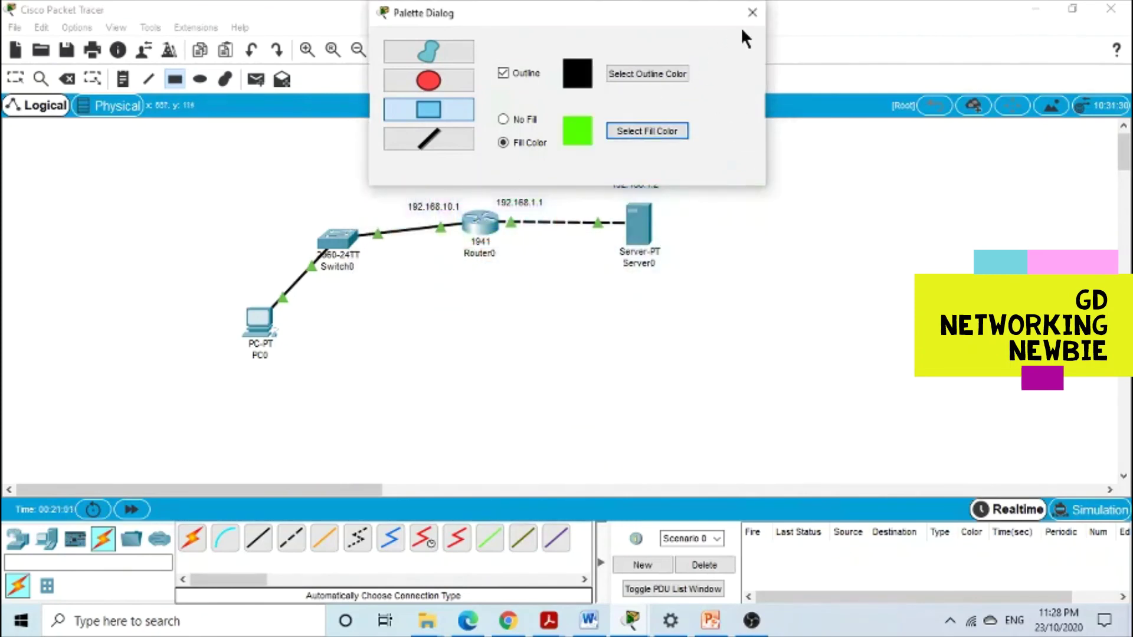
pyautogui.click(752, 12)
# Draw the green-filled rectangle over Router0 and leave drawing mode
pyautogui.moveTo(447, 165)
pyautogui.mouseDown()
pyautogui.moveTo(511, 223)
pyautogui.moveTo(513, 314)
pyautogui.mouseUp()
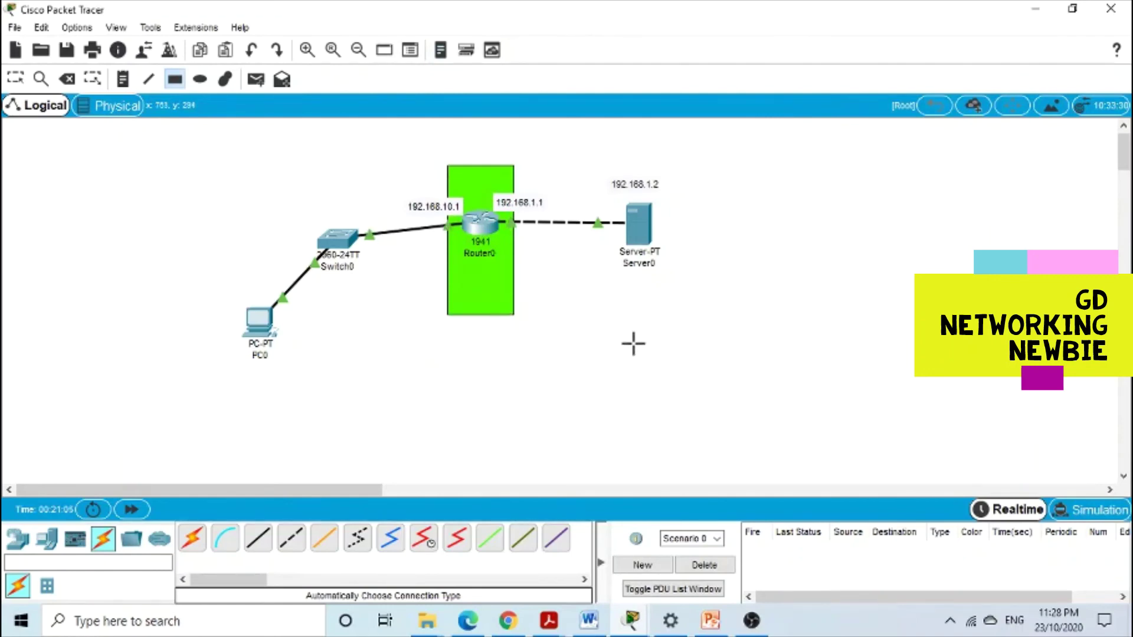
pyautogui.press('Escape')
pyautogui.moveTo(273, 320)
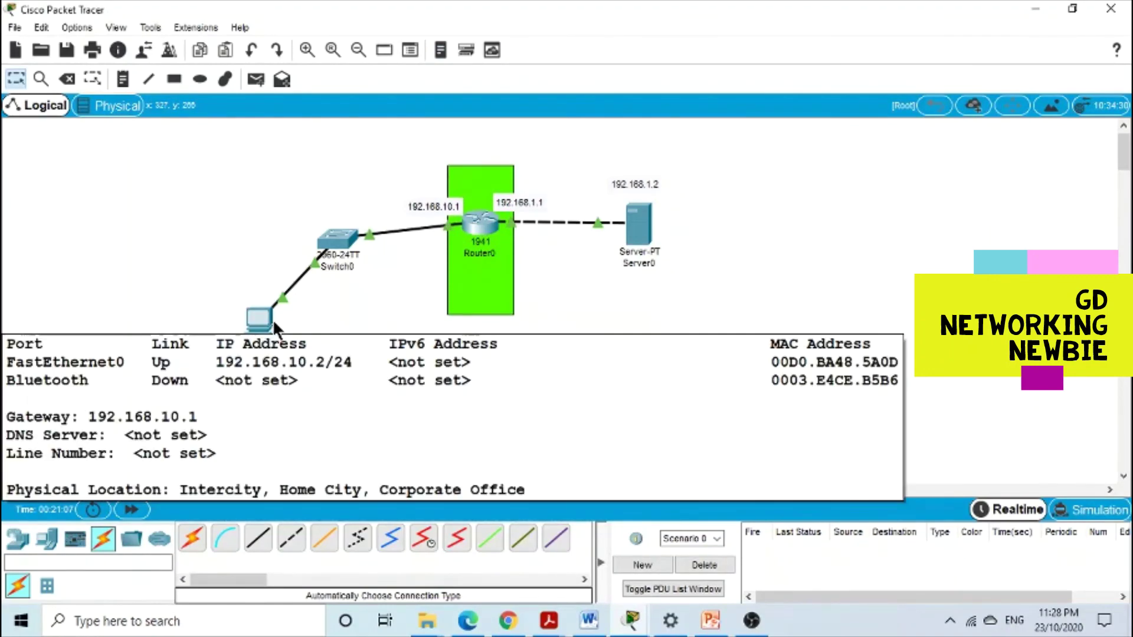